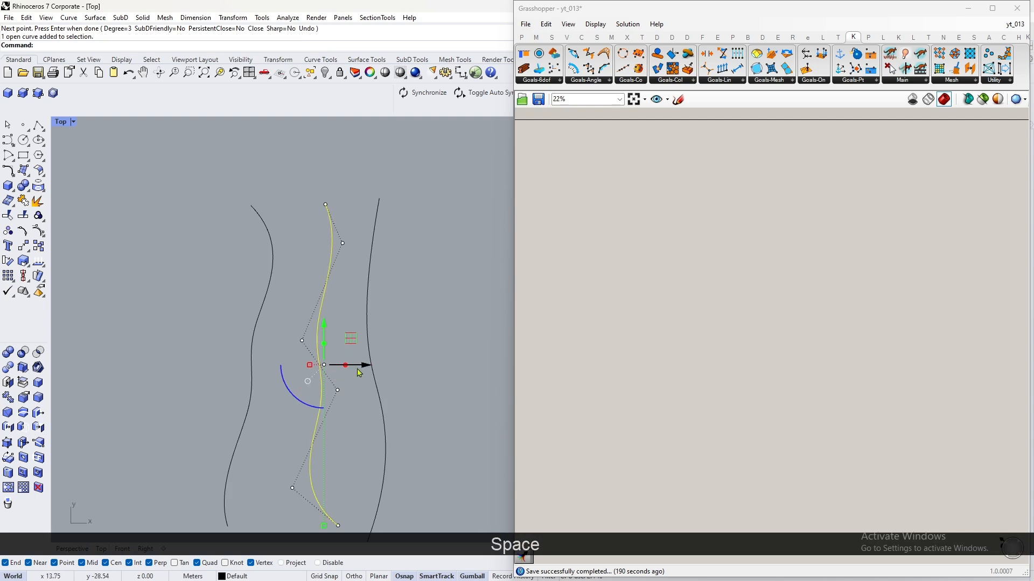
- Create six tween curves between the leftmost and middle curves, matching both curves' directions
{"action": "key", "text": "Escape"}
{"action": "key", "text": "Escape"}
{"action": "scroll", "coordinate": [430, 281], "scroll_direction": "down", "scroll_amount": 4}
{"action": "key", "text": "Escape"}
{"action": "scroll", "coordinate": [377, 309], "scroll_direction": "up", "scroll_amount": 4}
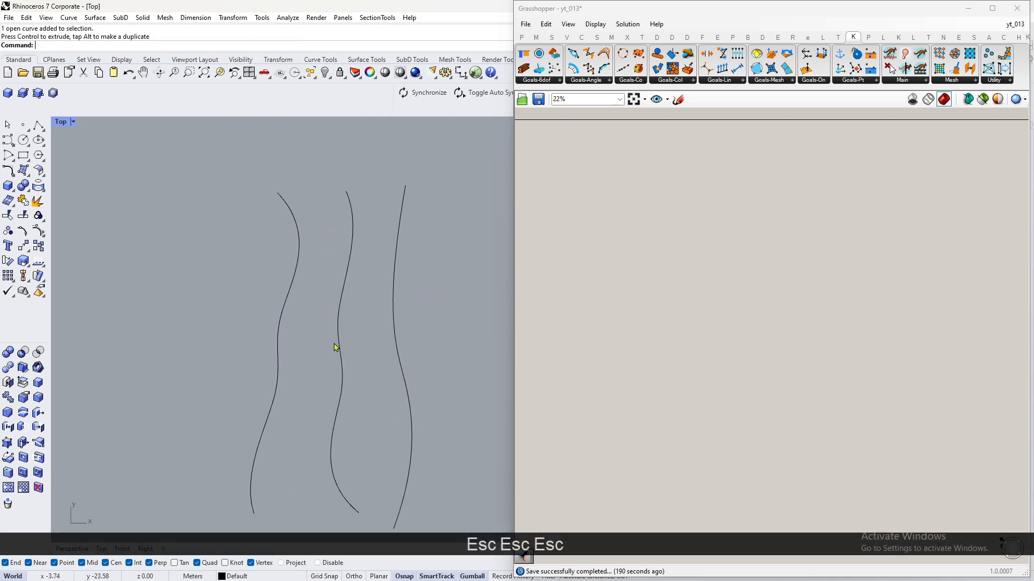
{"action": "scroll", "coordinate": [403, 287], "scroll_direction": "down", "scroll_amount": 4}
{"action": "scroll", "coordinate": [272, 362], "scroll_direction": "up", "scroll_amount": 2}
{"action": "key", "text": "Escape"}
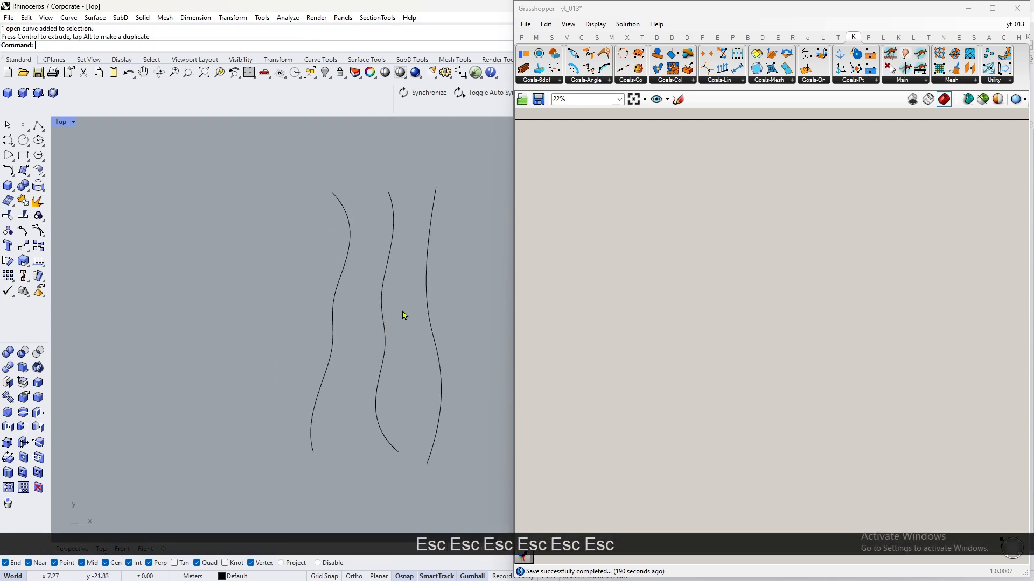
{"action": "type", "text": "tweenCurves"}
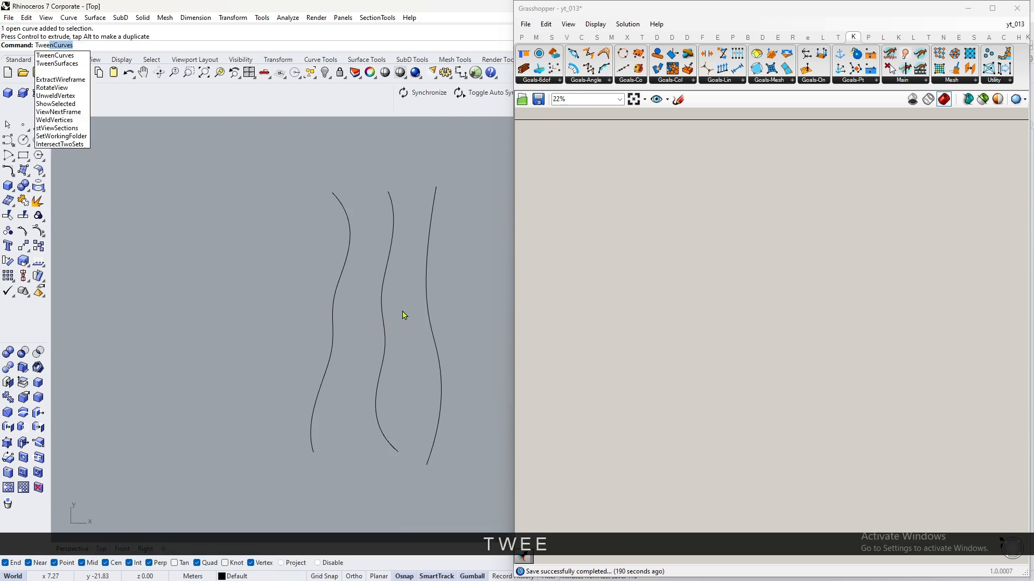
{"action": "key", "text": "space"}
{"action": "left_click", "coordinate": [394, 245]}
{"action": "left_click", "coordinate": [334, 277]}
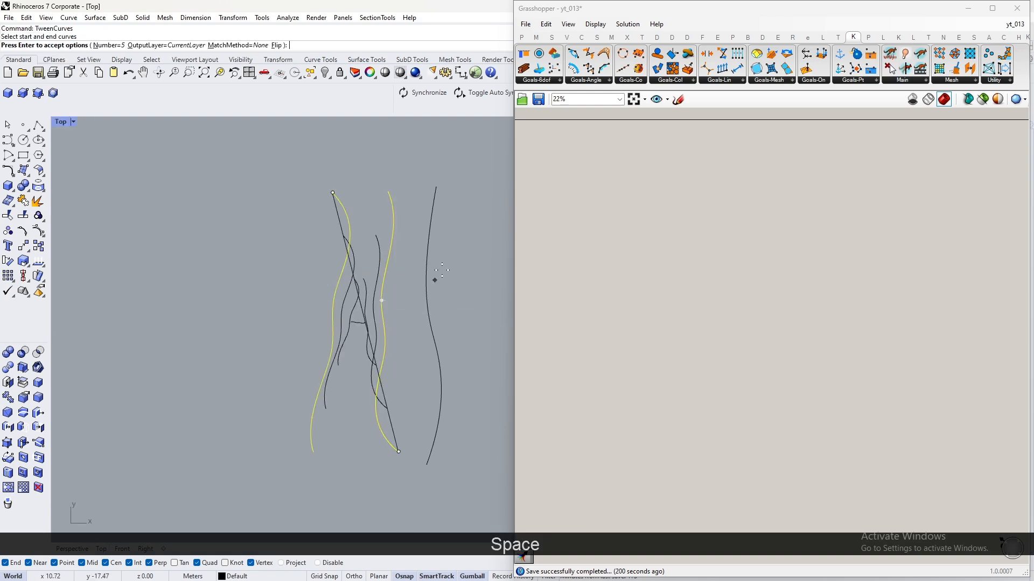
{"action": "left_click", "coordinate": [333, 193]}
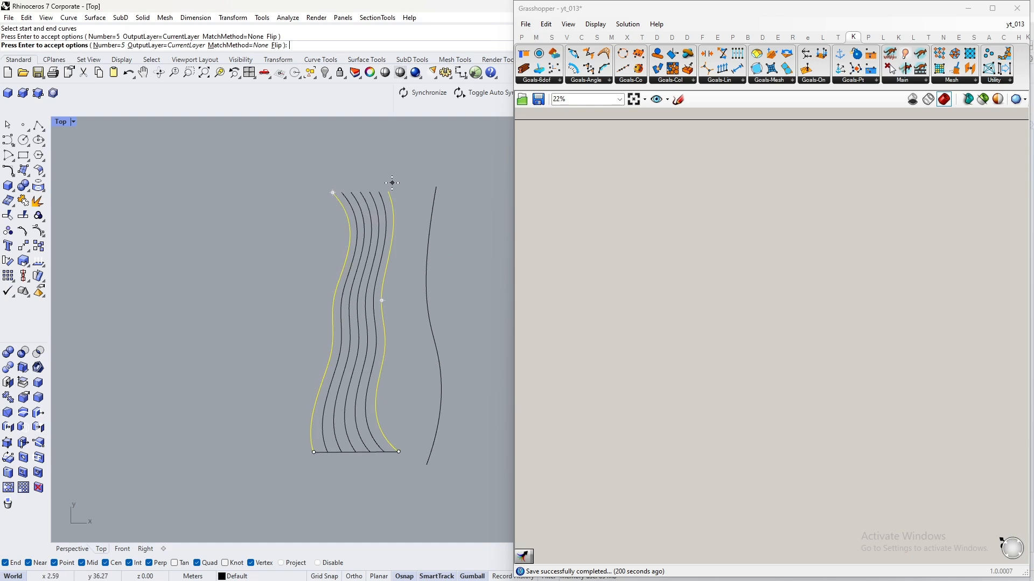
{"action": "left_click", "coordinate": [108, 45]}
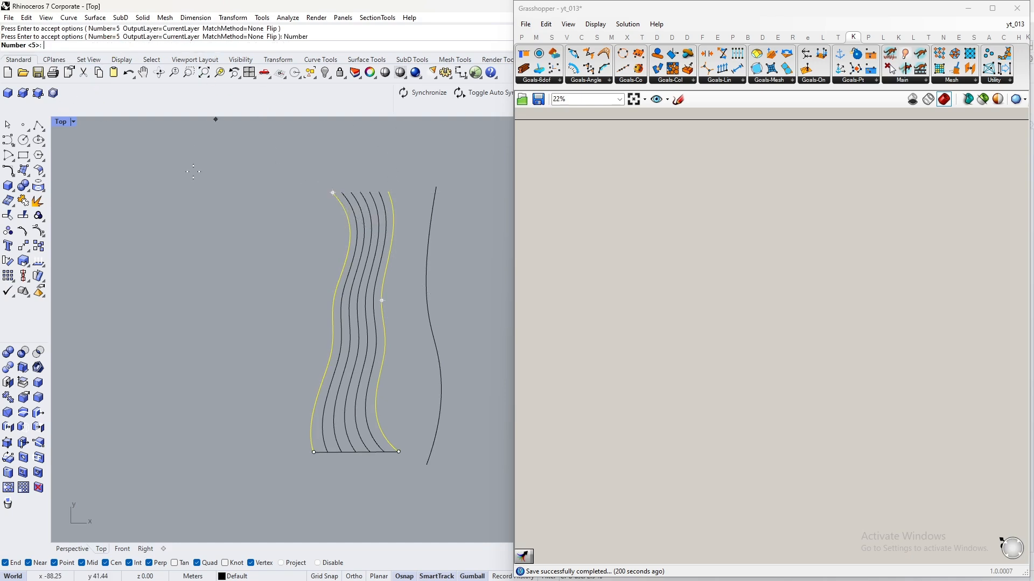
{"action": "type", "text": "6"}
{"action": "key", "text": "Return"}
{"action": "key", "text": "space"}
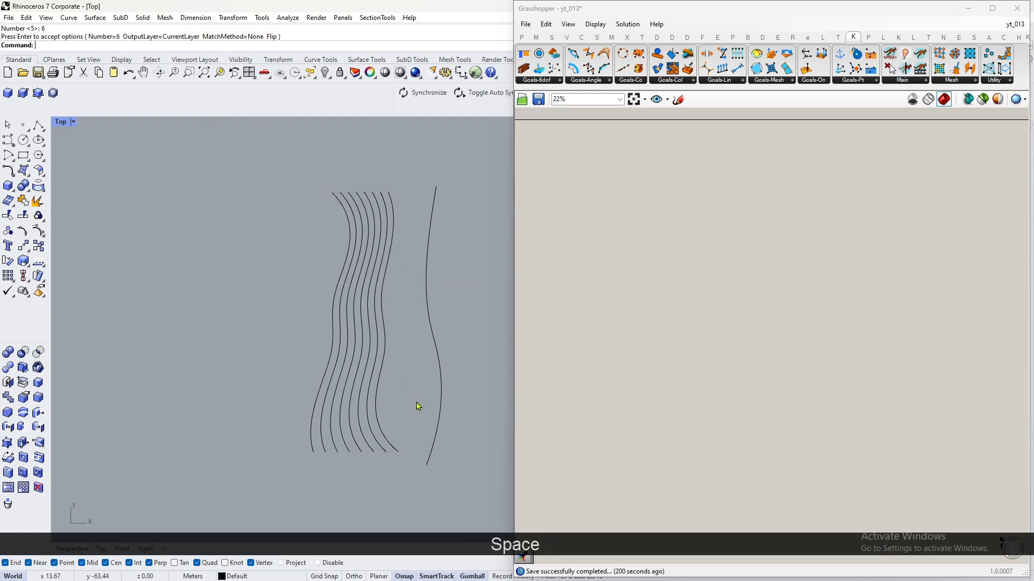
- Create six tween curves between the middle and rightmost curves
{"action": "key", "text": "space"}
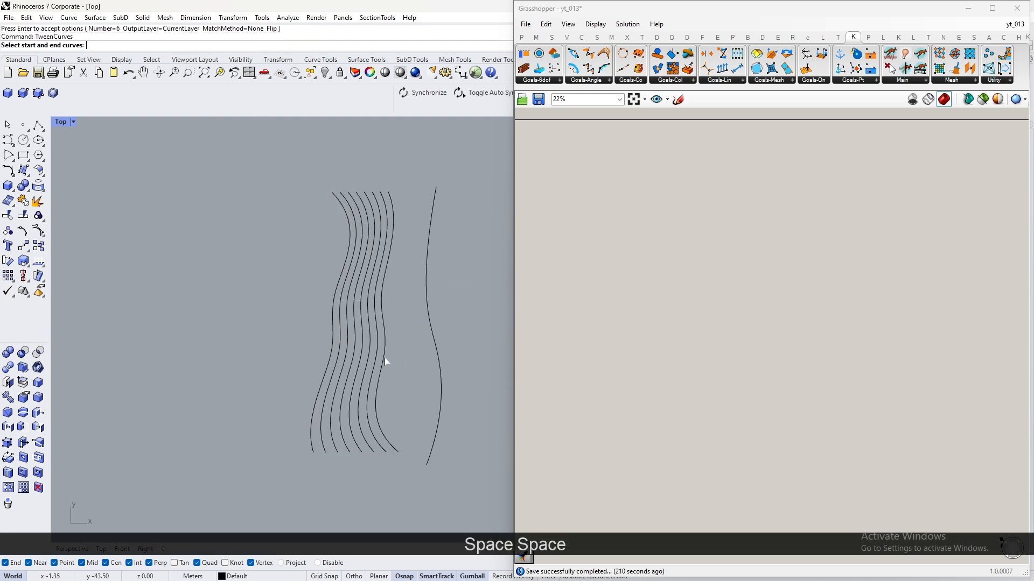
{"action": "left_click", "coordinate": [377, 404]}
{"action": "left_click", "coordinate": [441, 396]}
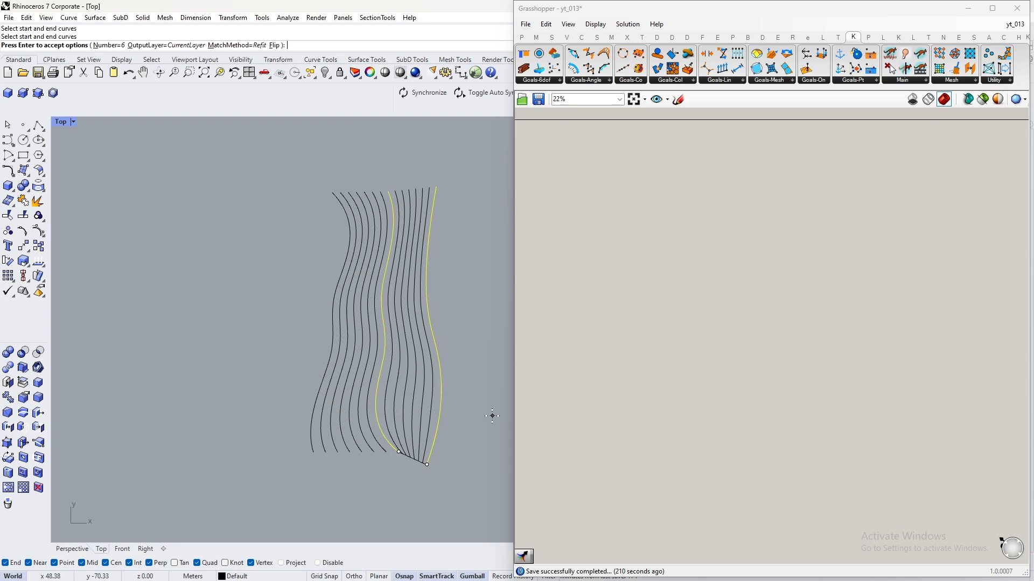
{"action": "key", "text": "space"}
{"action": "key", "text": "Escape"}
{"action": "key", "text": "Escape"}
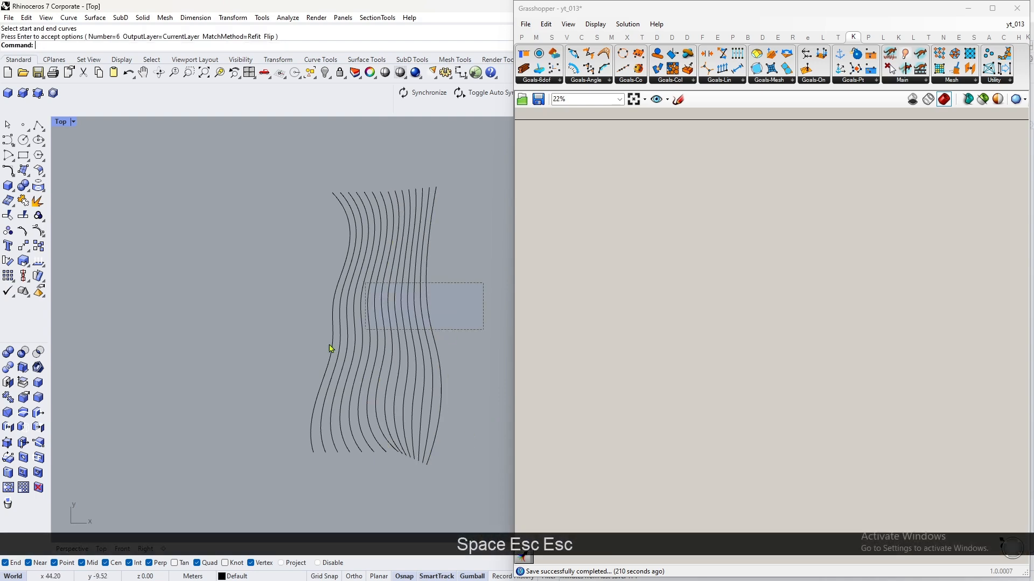
- Try to distribute all the curves along the X axis with gap mode and automatic spacing
{"action": "left_click_drag", "start_coordinate": [331, 349], "coordinate": [331, 350]}
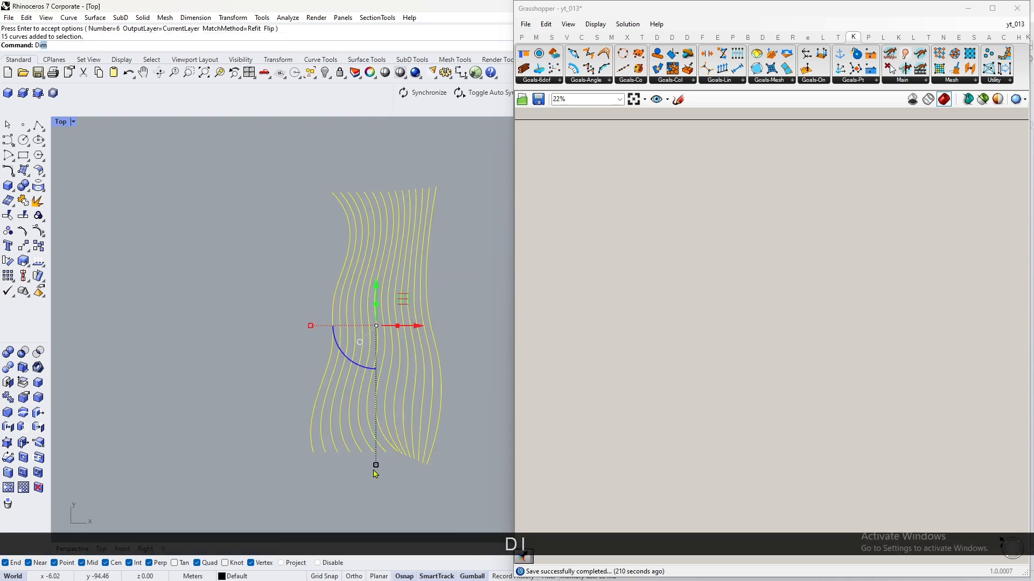
{"action": "type", "text": "Distru"}
{"action": "key", "text": "space"}
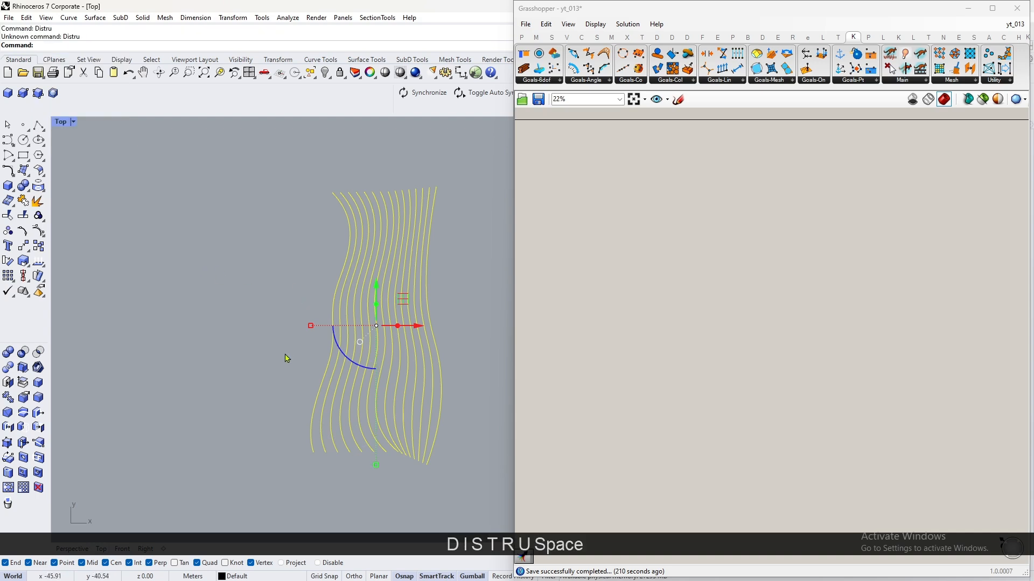
{"action": "type", "text": "Distr"}
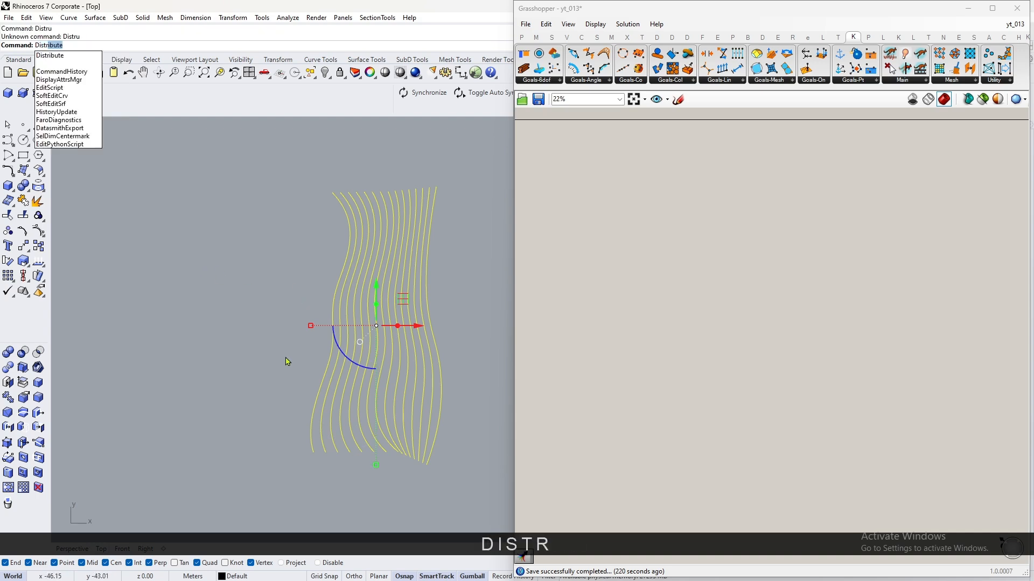
{"action": "key", "text": "space"}
{"action": "type", "text": "x"}
{"action": "key", "text": "space"}
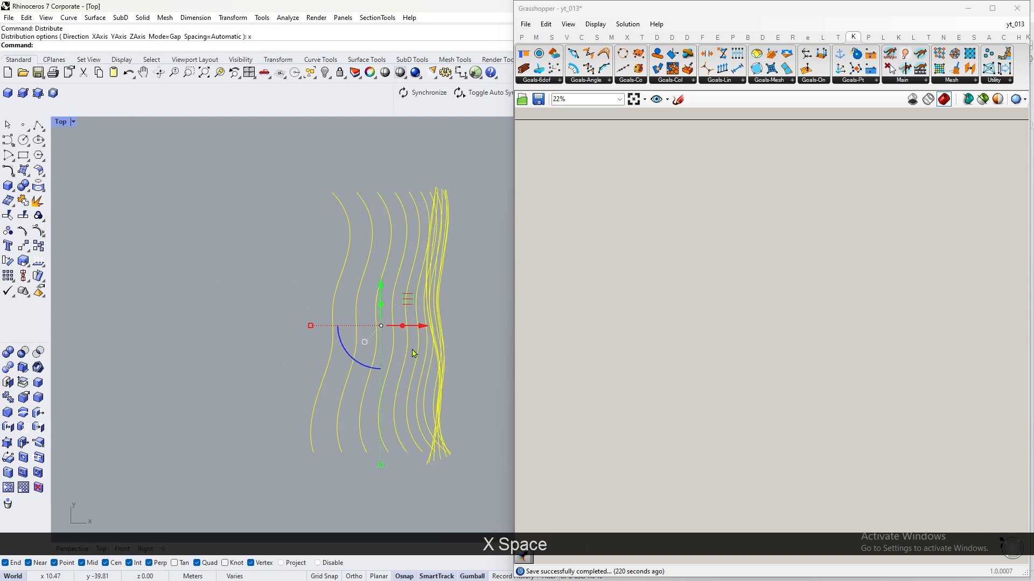
- Undo the X-axis distribution and clear the curve selection
{"action": "key", "text": "ctrl+z"}
{"action": "key", "text": "Escape"}
{"action": "key", "text": "Escape"}
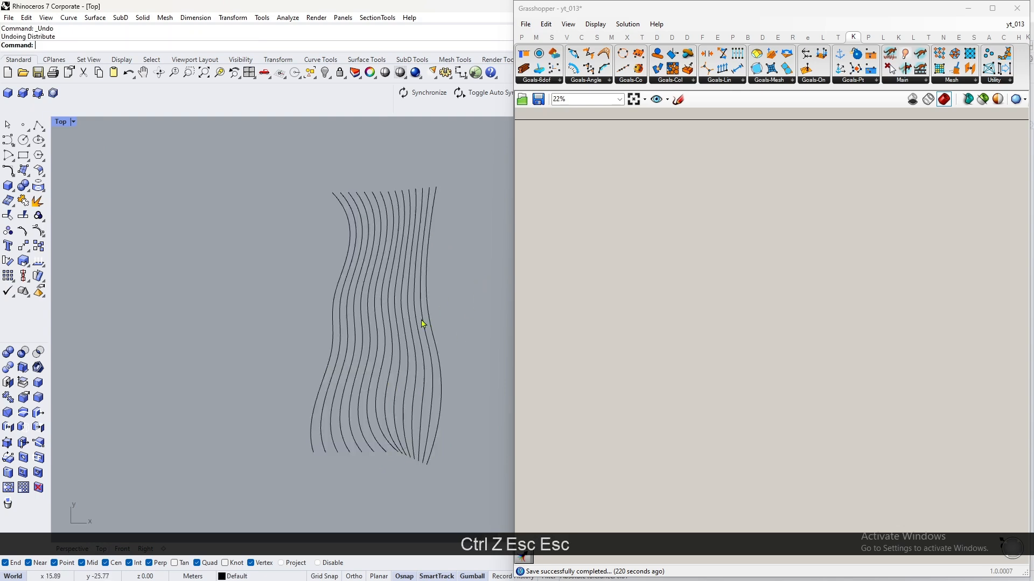
- Move the rightmost curve farther away from the others along the X axis
{"action": "left_click", "coordinate": [428, 321]}
{"action": "left_click", "coordinate": [484, 344]}
{"action": "scroll", "coordinate": [448, 344], "scroll_direction": "down", "scroll_amount": 2}
{"action": "right_click_drag", "start_coordinate": [448, 345], "coordinate": [409, 345]}
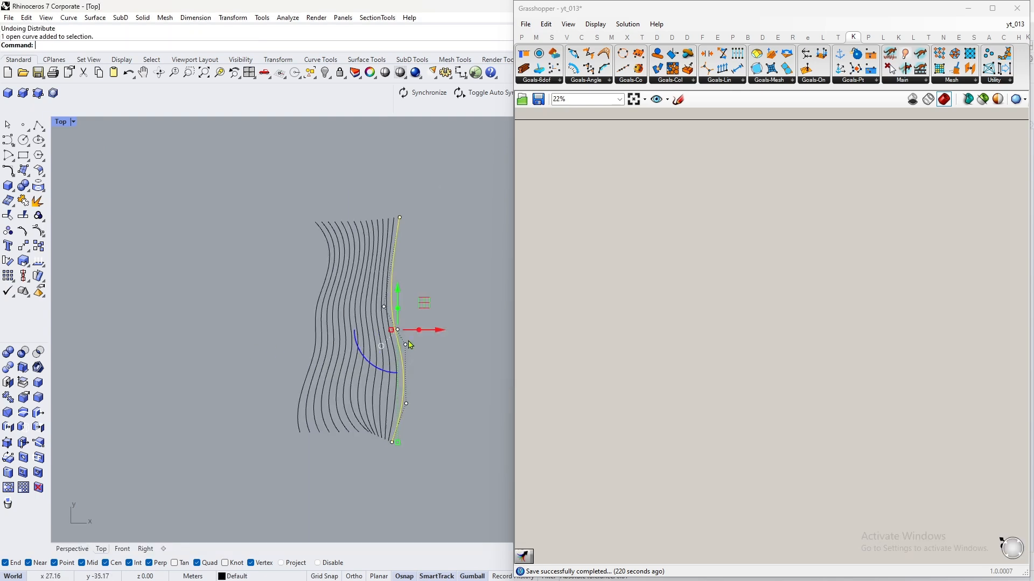
{"action": "left_click_drag", "start_coordinate": [440, 330], "coordinate": [479, 331]}
{"action": "key", "text": "Escape"}
{"action": "key", "text": "Escape"}
{"action": "key", "text": "Escape"}
- Try to distribute the curves along the X axis again, including the moved outer curve
{"action": "left_click_drag", "start_coordinate": [473, 254], "coordinate": [210, 317]}
{"action": "key", "text": "space"}
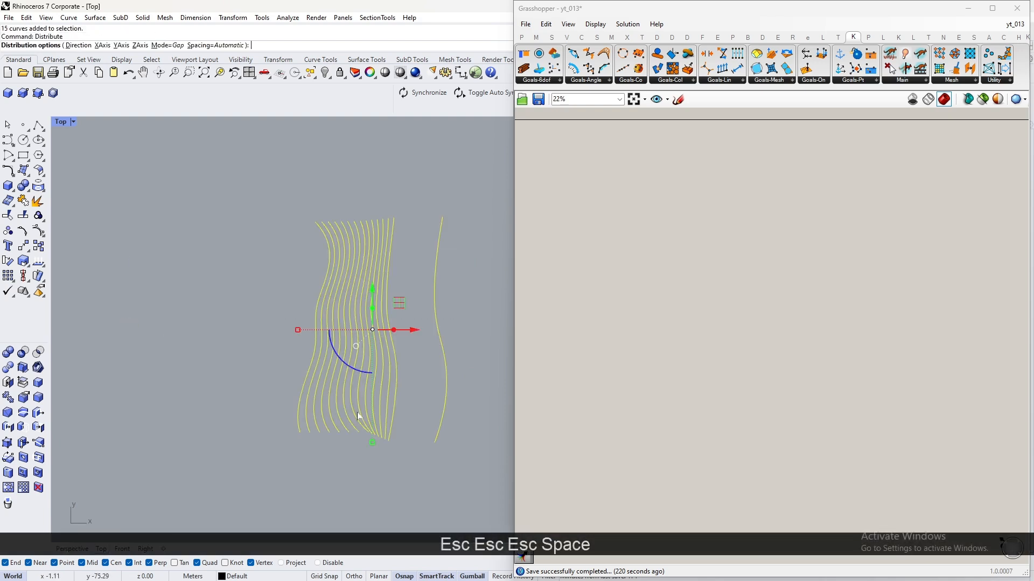
{"action": "type", "text": "x"}
{"action": "key", "text": "space"}
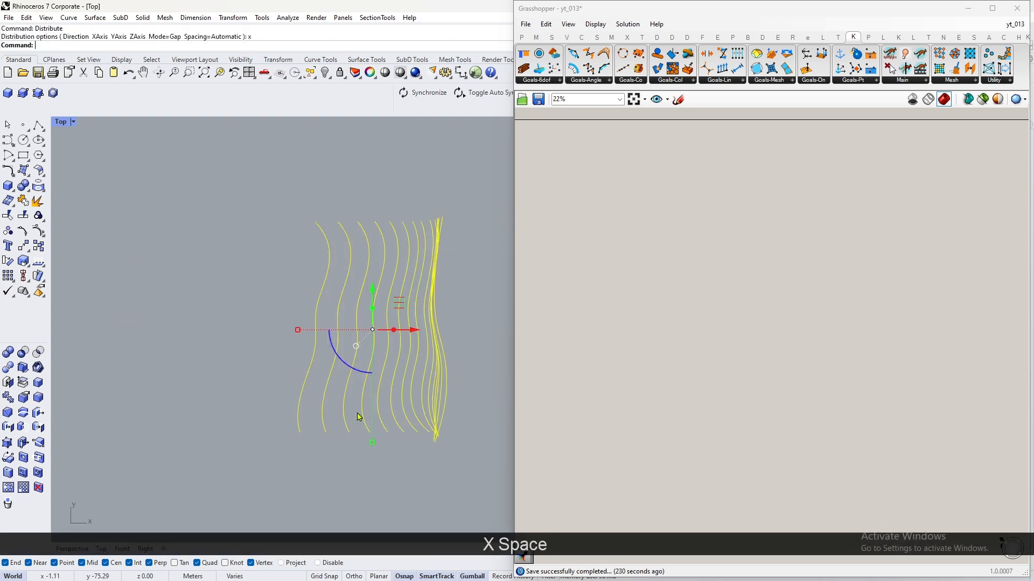
- Undo the second distribution and the rightmost curve's move, then clear the selection
{"action": "key", "text": "ctrl+z"}
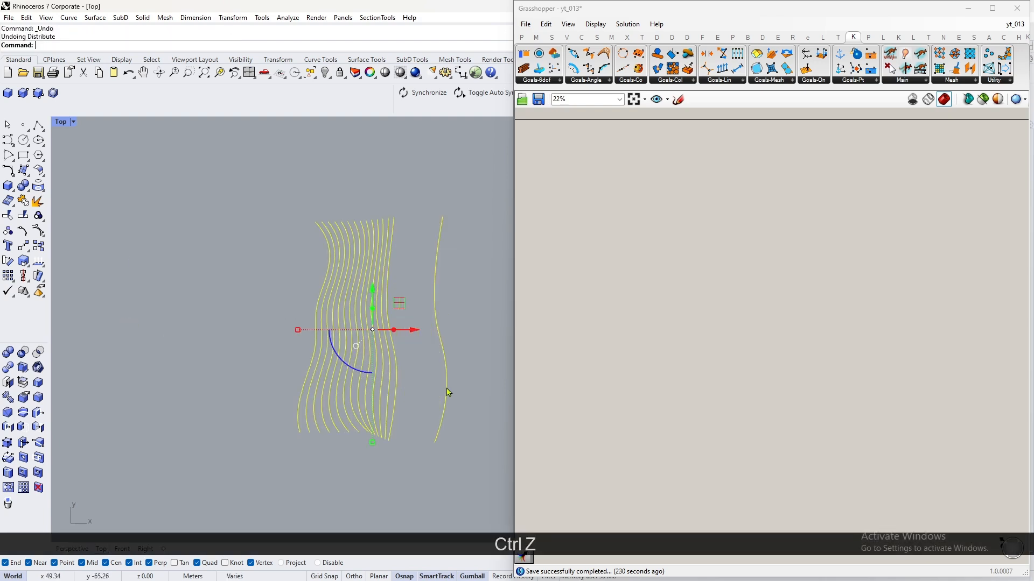
{"action": "key", "text": "Escape"}
{"action": "key", "text": "Escape"}
{"action": "key", "text": "ctrl+z"}
{"action": "key", "text": "Escape"}
{"action": "key", "text": "Escape"}
{"action": "key", "text": "Escape"}
{"action": "key", "text": "Escape"}
{"action": "key", "text": "Escape"}
{"action": "key", "text": "Escape"}
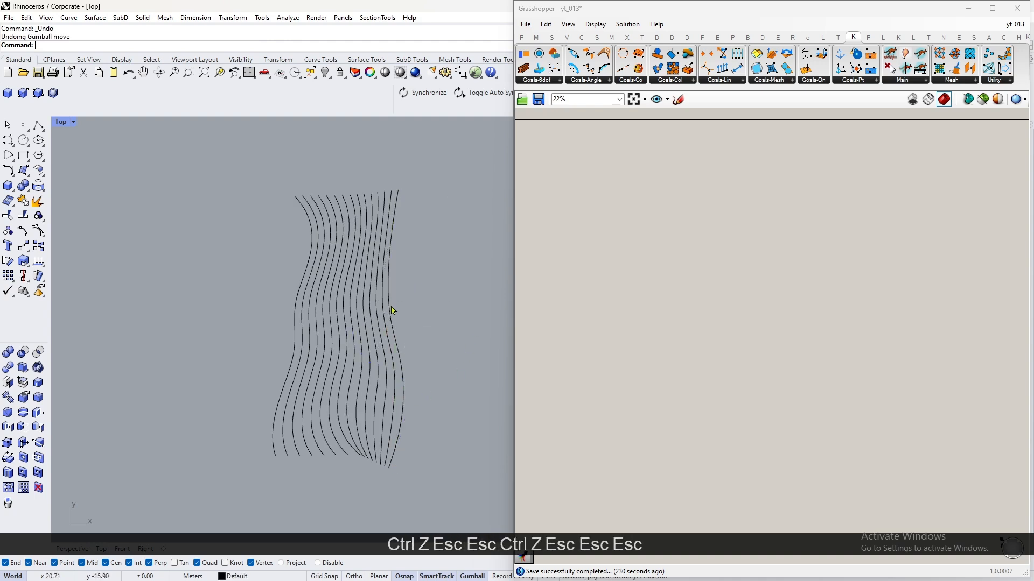
- Draw a tall rectangle over the curve set, leaving the curves' upper and lower ends outside it
{"action": "type", "text": "rec"}
{"action": "key", "text": "space"}
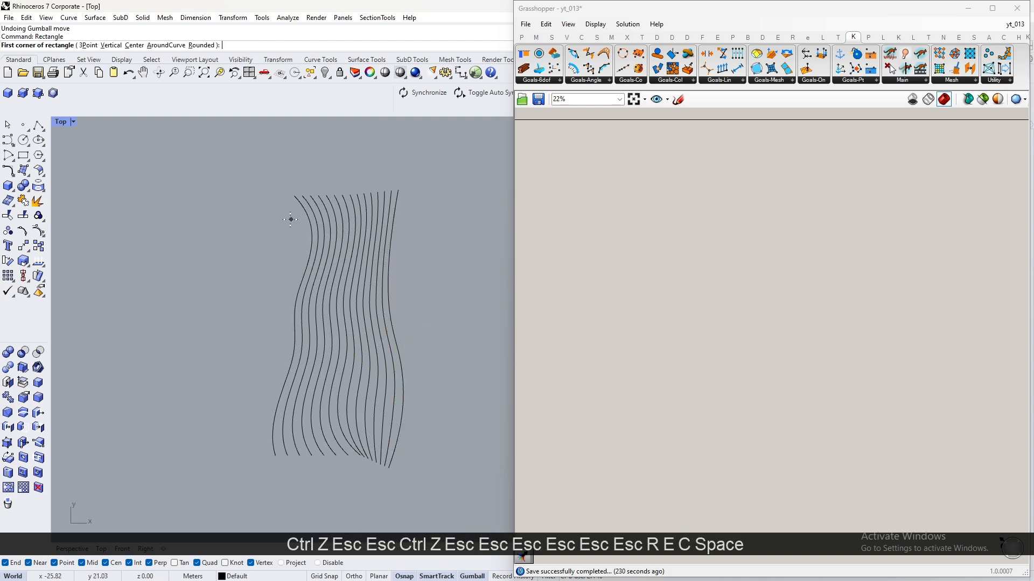
{"action": "left_click", "coordinate": [291, 218]}
{"action": "left_click", "coordinate": [409, 444]}
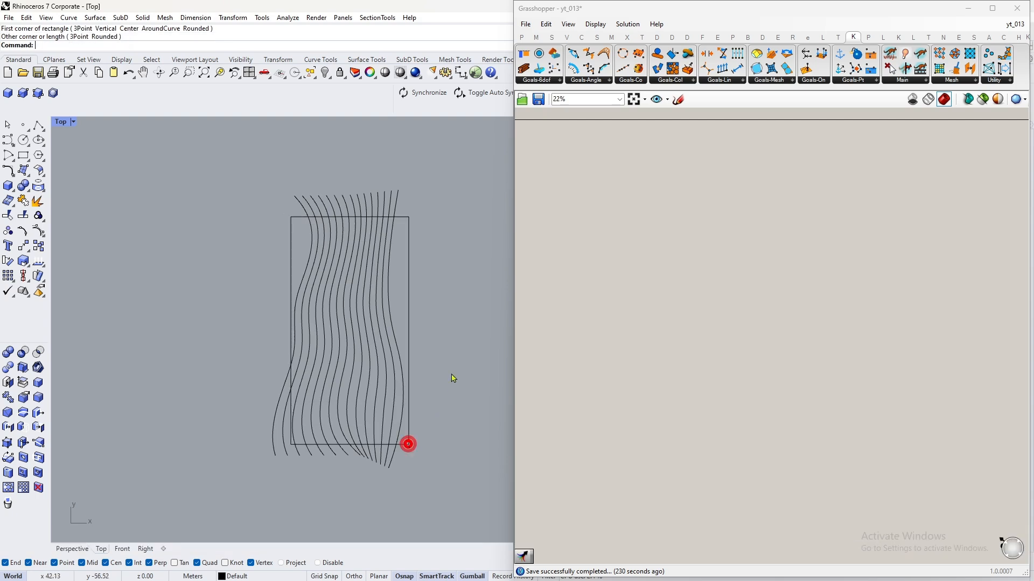
- Scale the rectangle in one direction from its upper-left corner so its right side meets the rightmost curve's intersection on the top edge
{"action": "left_click", "coordinate": [409, 300]}
{"action": "type", "text": "sc"}
{"action": "key", "text": "space"}
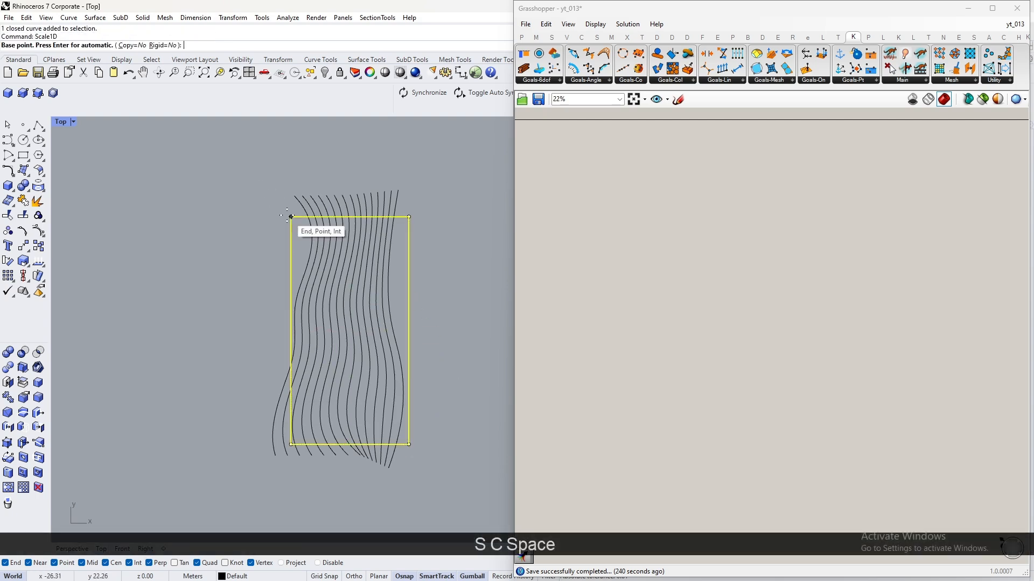
{"action": "left_click", "coordinate": [291, 217]}
{"action": "left_click", "coordinate": [408, 217]}
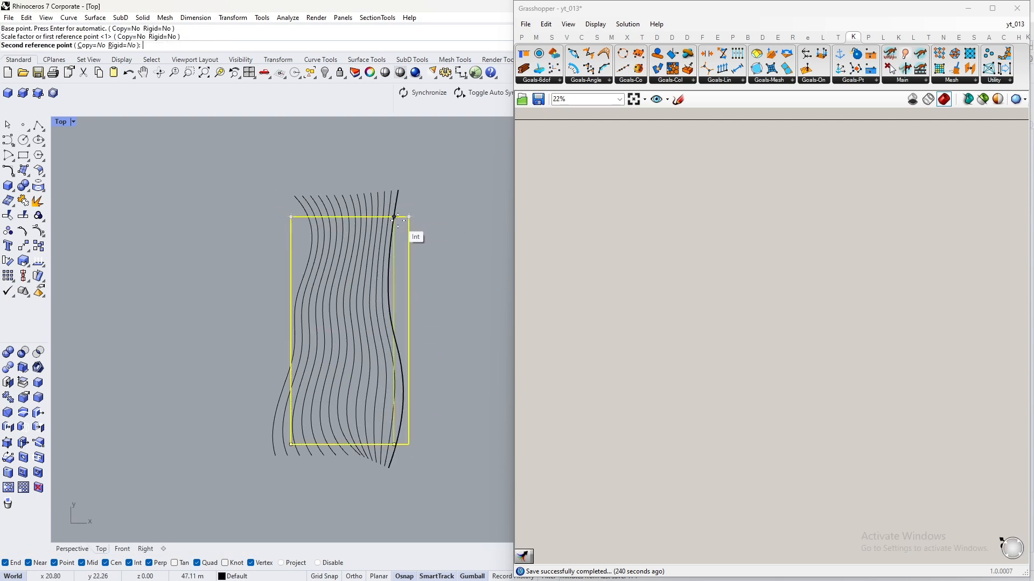
{"action": "left_click", "coordinate": [395, 217]}
- Try to scale the rectangle horizontally from its upper-right corner to bring in its left side, and undo it
{"action": "key", "text": "space"}
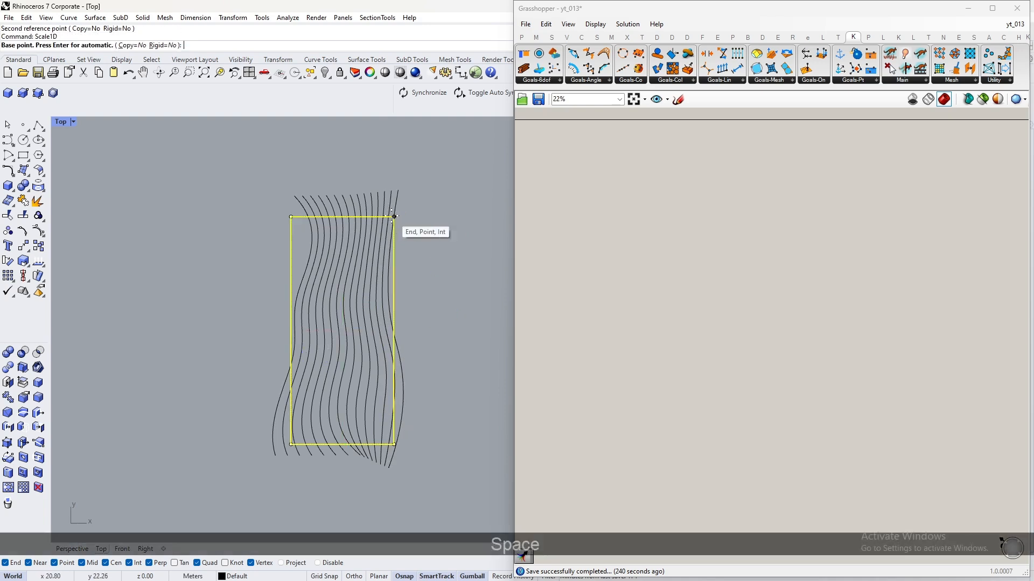
{"action": "left_click", "coordinate": [395, 217]}
{"action": "left_click", "coordinate": [290, 217]}
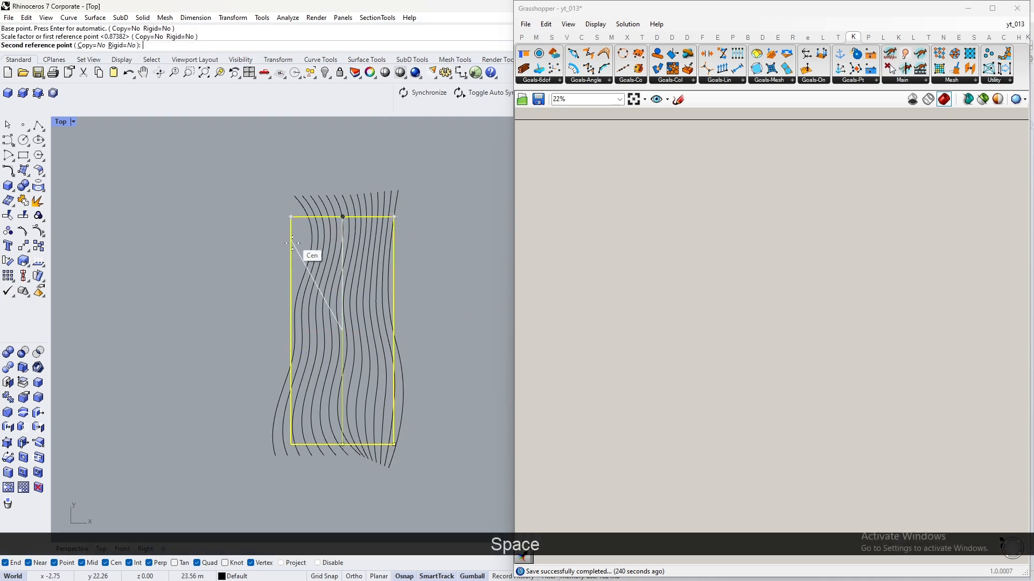
{"action": "left_click", "coordinate": [295, 327]}
{"action": "key", "text": "Escape"}
{"action": "key", "text": "Escape"}
{"action": "key", "text": "Escape"}
{"action": "key", "text": "Escape"}
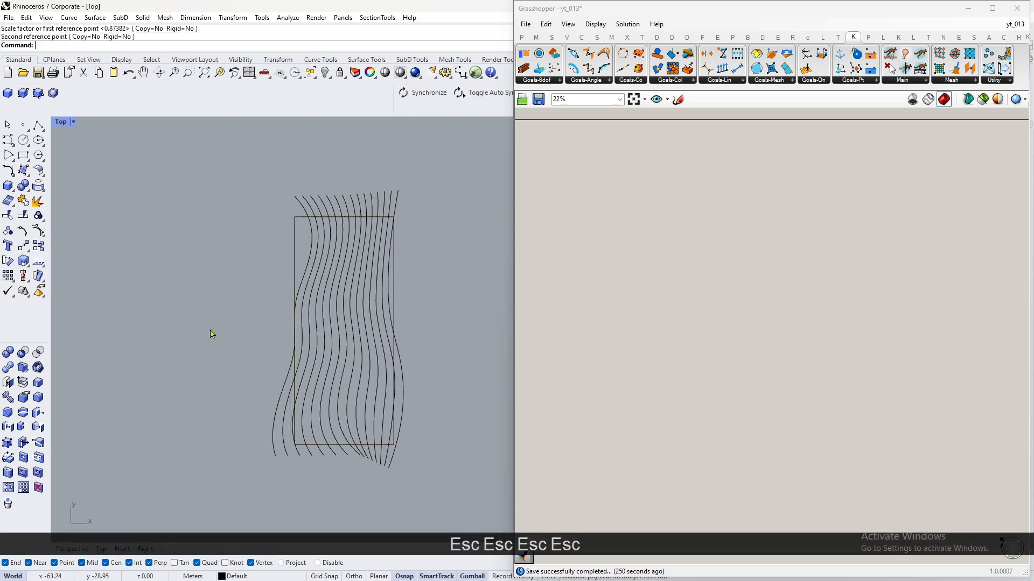
{"action": "key", "text": "ctrl+z"}
- Turn off the Cen snap and scale the rectangle horizontally from its upper-right corner so its left side meets the leftmost curve
{"action": "scroll", "coordinate": [322, 207], "scroll_direction": "up", "scroll_amount": 3}
{"action": "key", "text": "space"}
{"action": "left_click", "coordinate": [427, 221]}
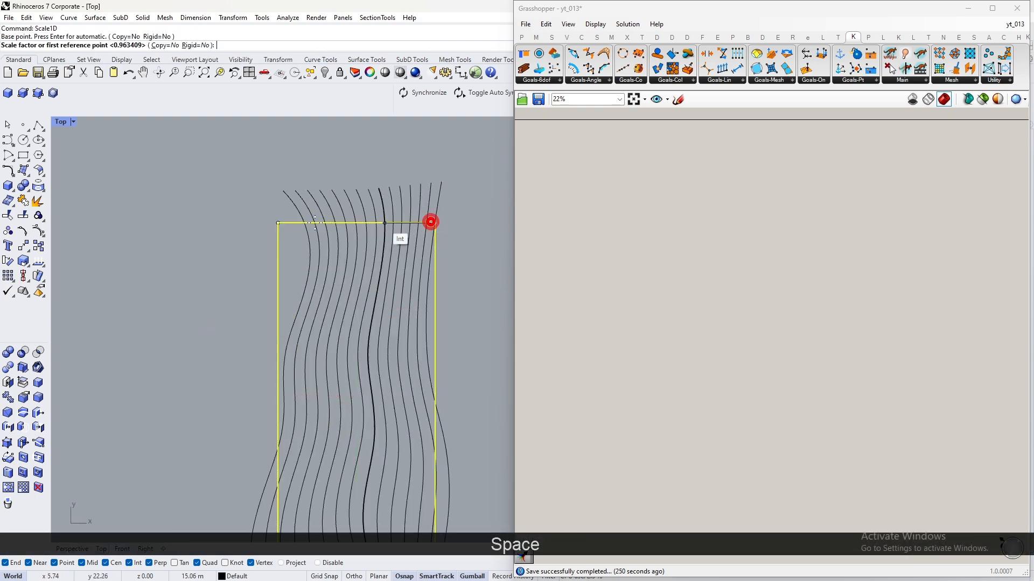
{"action": "scroll", "coordinate": [333, 218], "scroll_direction": "up", "scroll_amount": 3}
{"action": "left_click", "coordinate": [250, 224]}
{"action": "scroll", "coordinate": [253, 223], "scroll_direction": "down", "scroll_amount": 3}
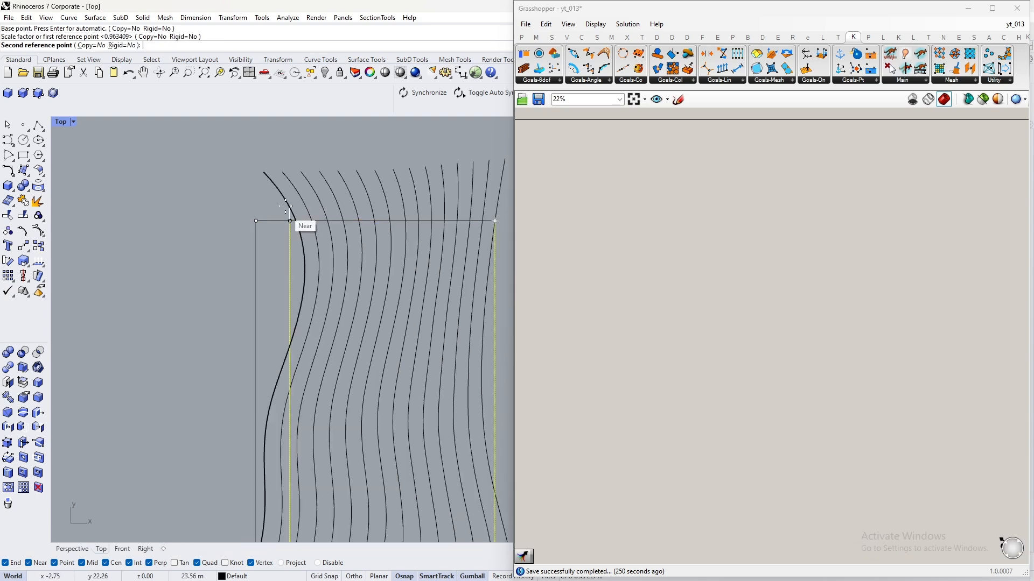
{"action": "scroll", "coordinate": [264, 440], "scroll_direction": "up", "scroll_amount": 3}
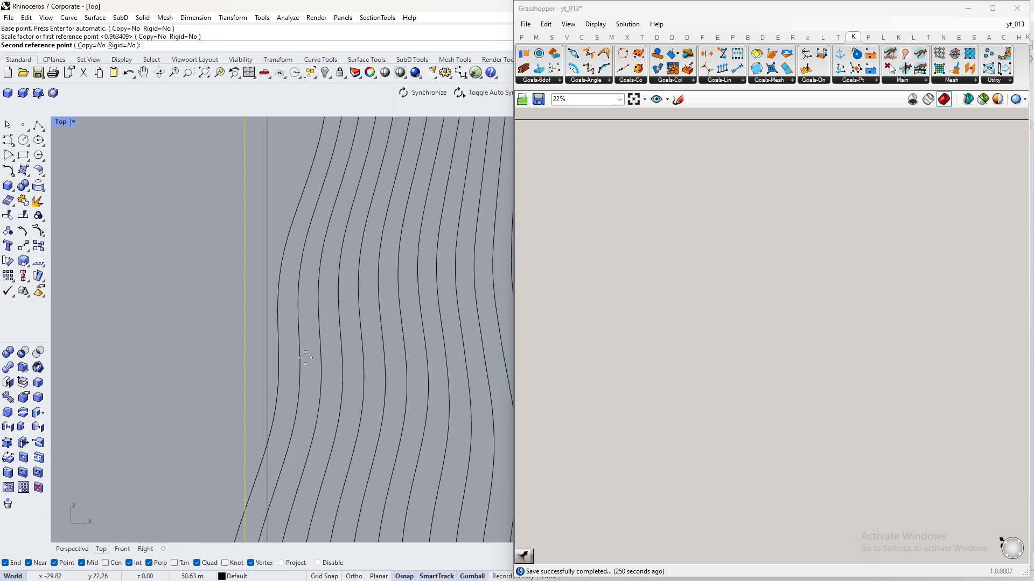
{"action": "scroll", "coordinate": [305, 358], "scroll_direction": "down", "scroll_amount": 3}
{"action": "left_click", "coordinate": [329, 305]}
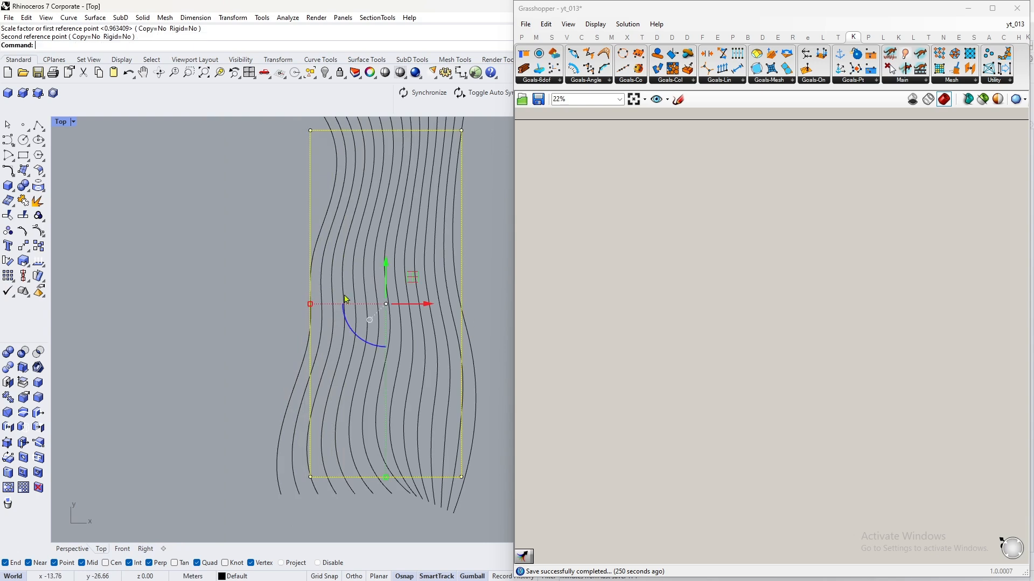
{"action": "key", "text": "Escape"}
{"action": "key", "text": "Escape"}
{"action": "key", "text": "Escape"}
{"action": "scroll", "coordinate": [309, 318], "scroll_direction": "down", "scroll_amount": 2}
{"action": "key", "text": "Escape"}
- Trim away all curve portions outside the rectangle, using the rectangle as the cutting object
{"action": "type", "text": "trim"}
{"action": "key", "text": "space"}
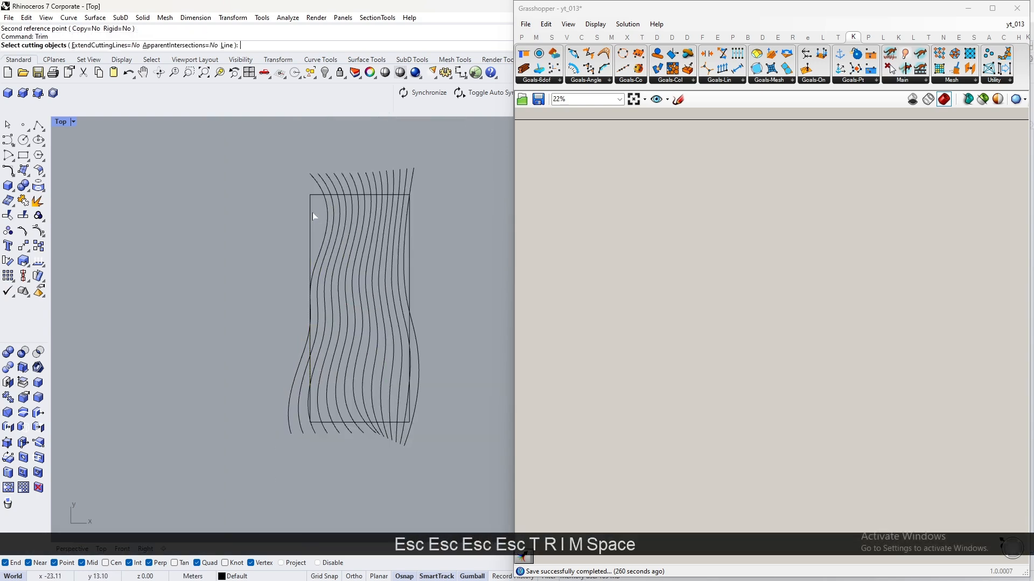
{"action": "left_click", "coordinate": [311, 195]}
{"action": "key", "text": "space"}
{"action": "left_click_drag", "start_coordinate": [461, 156], "coordinate": [226, 186]}
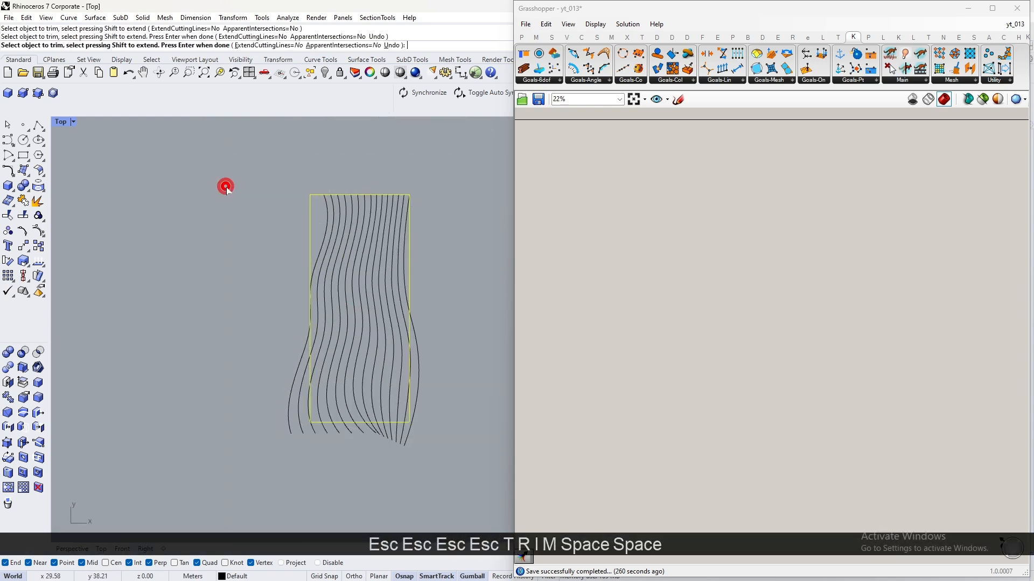
{"action": "left_click_drag", "start_coordinate": [193, 477], "coordinate": [193, 477]}
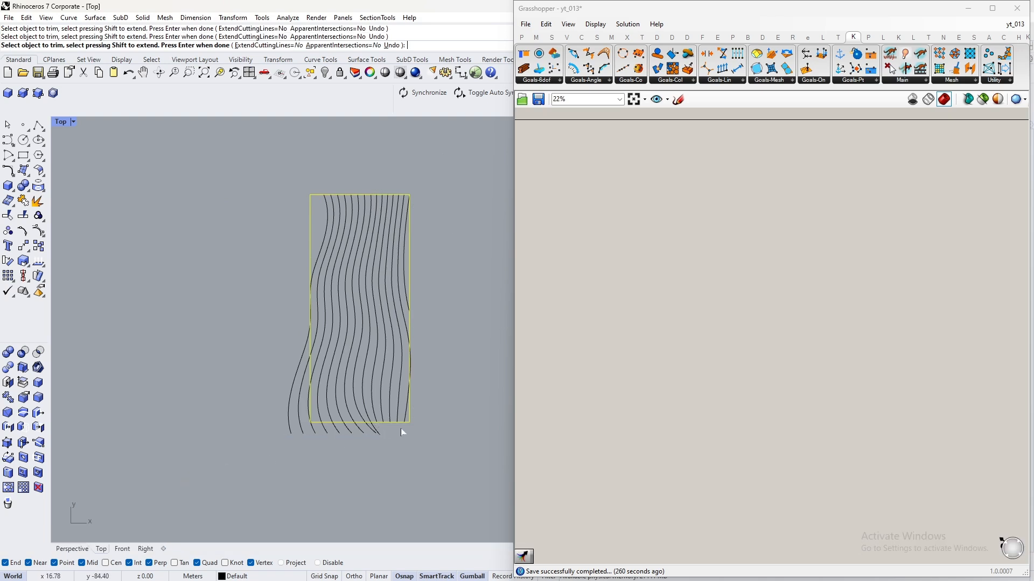
{"action": "scroll", "coordinate": [317, 420], "scroll_direction": "up", "scroll_amount": 3}
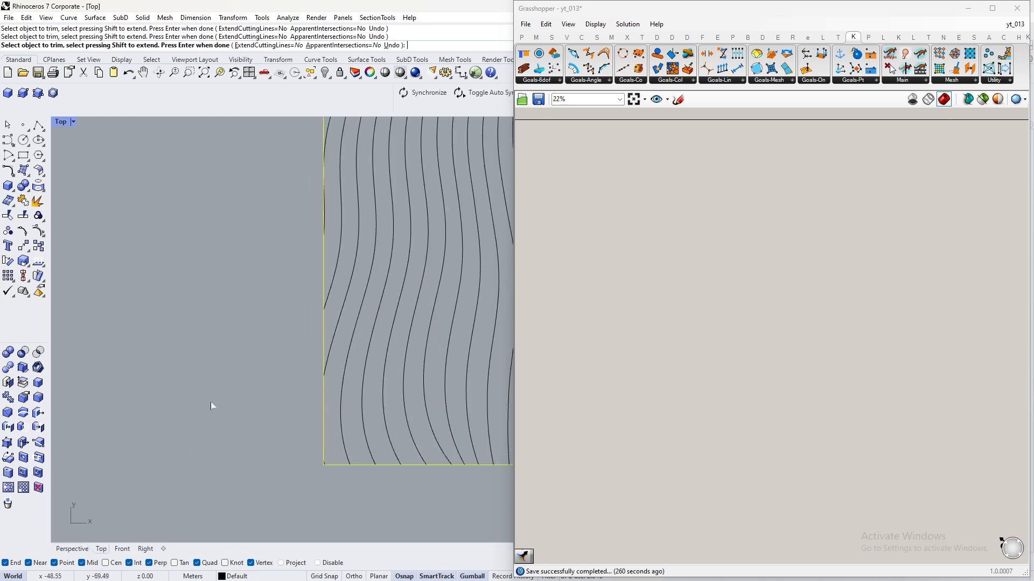
{"action": "scroll", "coordinate": [378, 407], "scroll_direction": "down", "scroll_amount": 3}
{"action": "scroll", "coordinate": [351, 335], "scroll_direction": "up", "scroll_amount": 5}
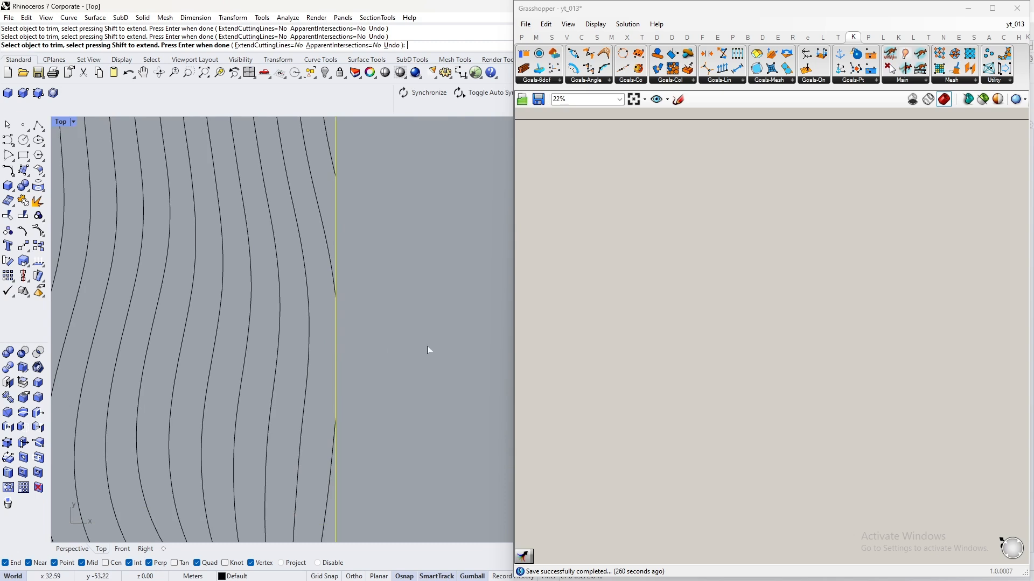
{"action": "scroll", "coordinate": [400, 215], "scroll_direction": "down", "scroll_amount": 3}
{"action": "scroll", "coordinate": [317, 384], "scroll_direction": "up", "scroll_amount": 4}
{"action": "key", "text": "Escape"}
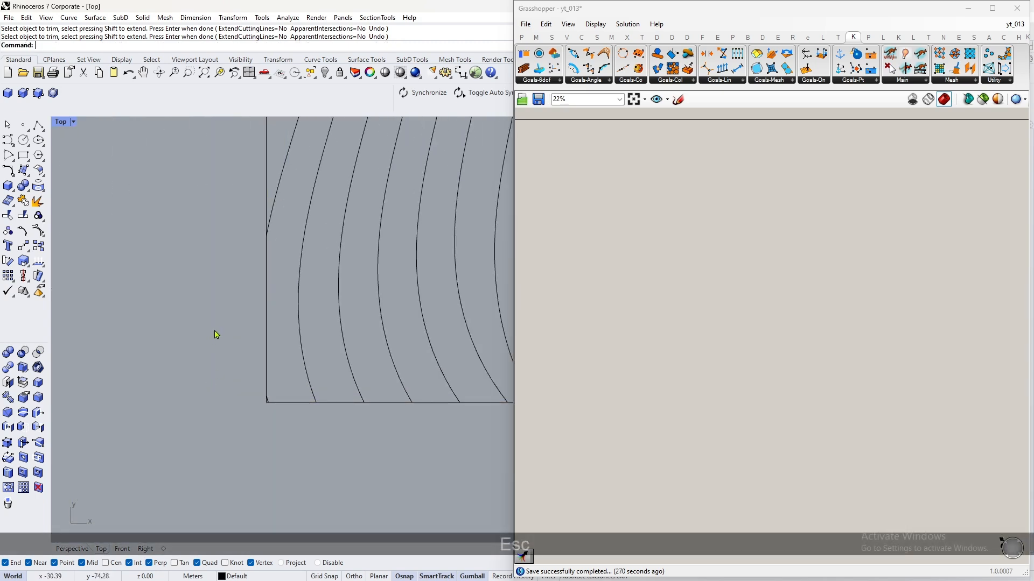
- Delete the tiny leftover curve fragment at the rectangle's lower-left corner
{"action": "left_click_drag", "start_coordinate": [214, 334], "coordinate": [275, 473]}
{"action": "key", "text": "Delete"}
{"action": "scroll", "coordinate": [404, 422], "scroll_direction": "down", "scroll_amount": 3}
{"action": "scroll", "coordinate": [434, 413], "scroll_direction": "up", "scroll_amount": 2}
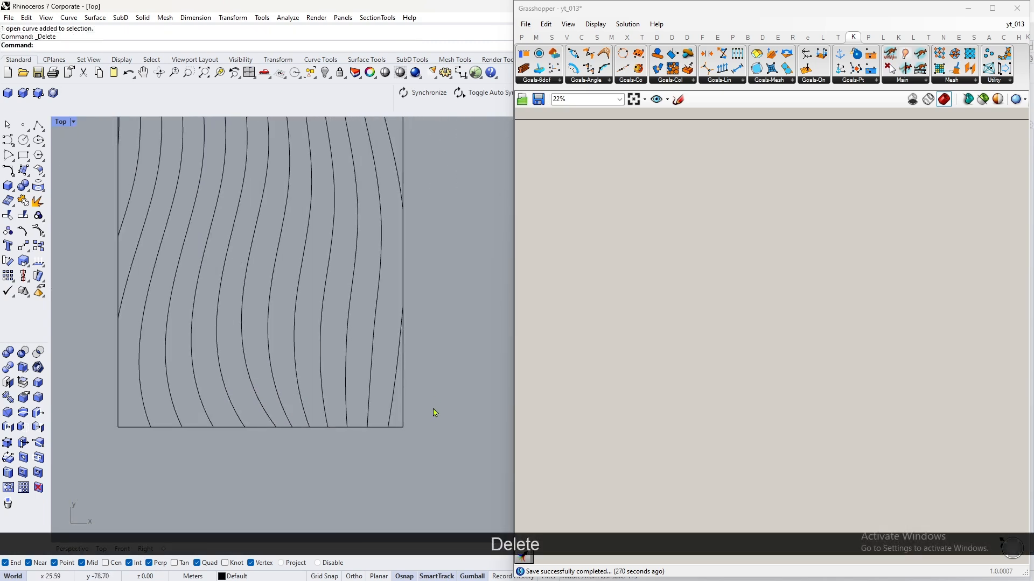
{"action": "scroll", "coordinate": [427, 439], "scroll_direction": "down", "scroll_amount": 3}
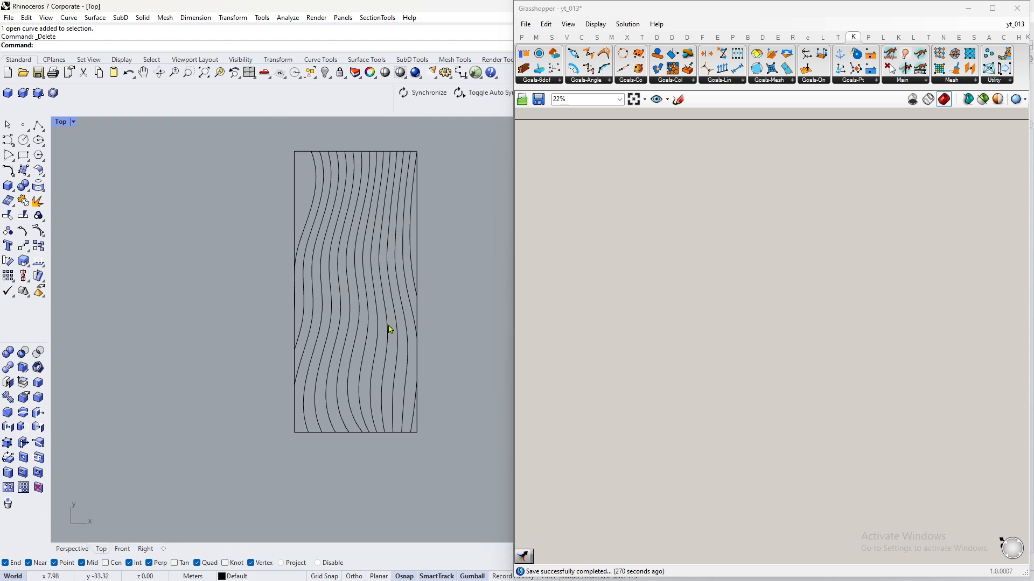
{"action": "scroll", "coordinate": [289, 155], "scroll_direction": "up", "scroll_amount": 3}
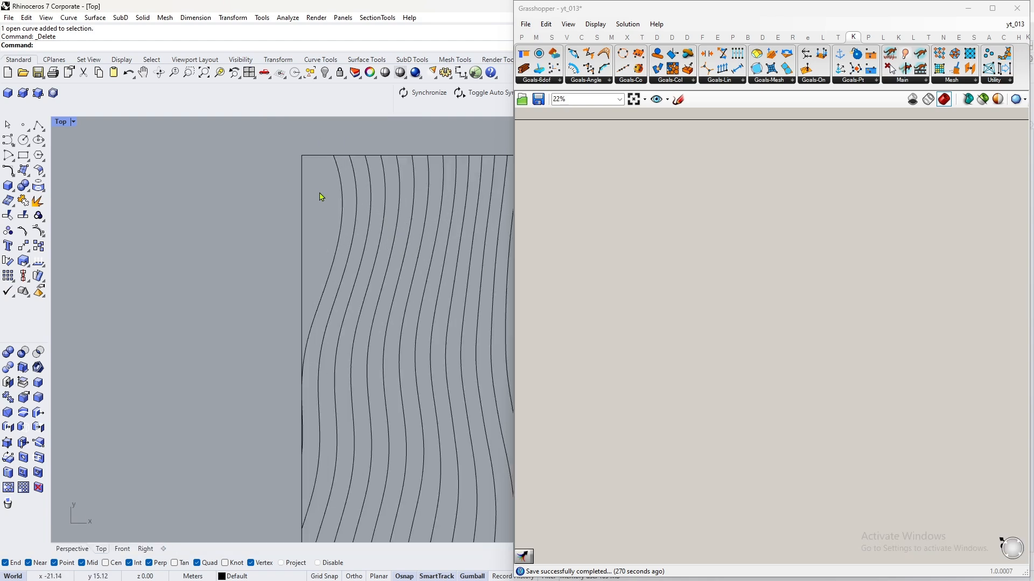
- Delete the boundary rectangle, keeping only the trimmed curves
{"action": "key", "text": "Escape"}
{"action": "key", "text": "Escape"}
{"action": "key", "text": "Escape"}
{"action": "key", "text": "Escape"}
{"action": "key", "text": "Escape"}
{"action": "scroll", "coordinate": [297, 210], "scroll_direction": "down", "scroll_amount": 8}
{"action": "scroll", "coordinate": [383, 283], "scroll_direction": "up", "scroll_amount": 4}
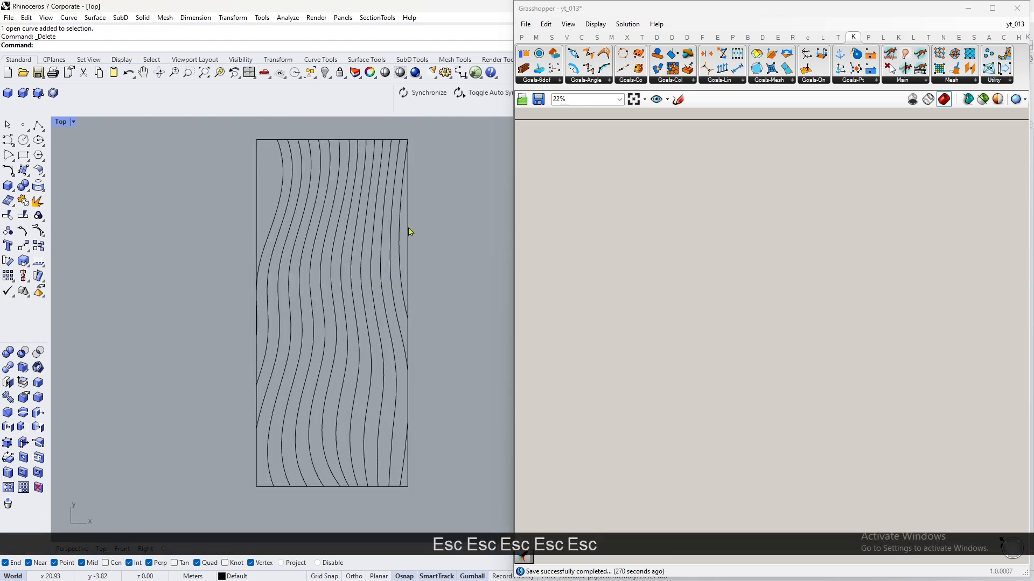
{"action": "left_click", "coordinate": [408, 231]}
{"action": "key", "text": "Delete"}
{"action": "scroll", "coordinate": [436, 331], "scroll_direction": "down", "scroll_amount": 2}
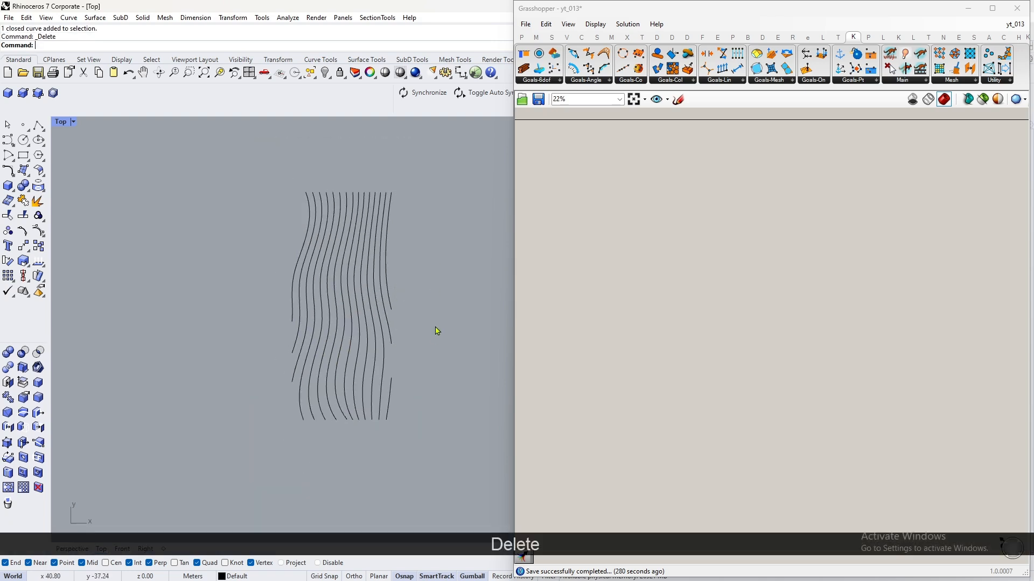
- Select all trimmed curves in Rhino, then switch to Grasshopper and place a Curve parameter on the canvas
{"action": "left_click_drag", "start_coordinate": [378, 307], "coordinate": [168, 438]}
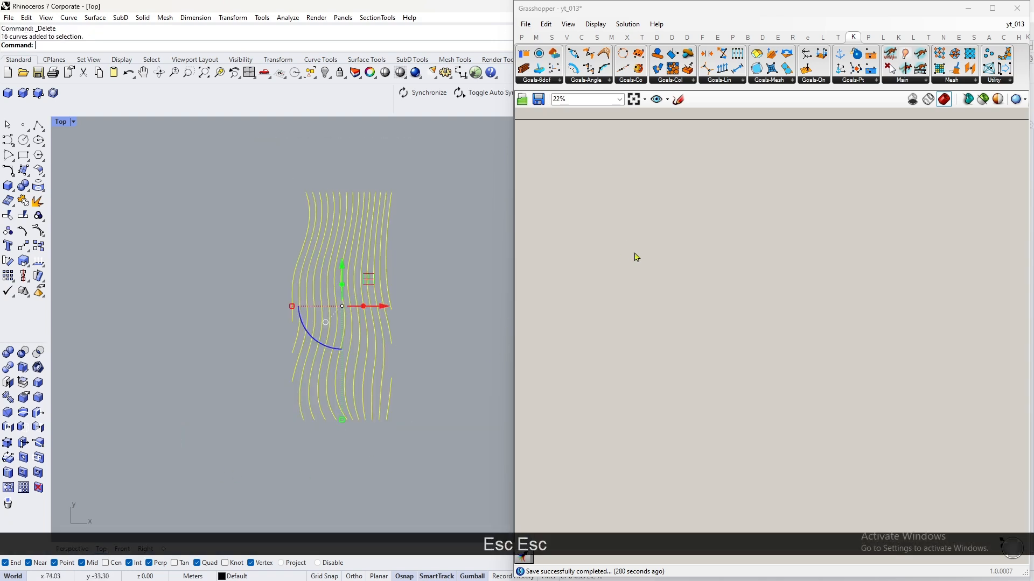
{"action": "scroll", "coordinate": [682, 245], "scroll_direction": "down", "scroll_amount": 2}
{"action": "double_click", "coordinate": [634, 291]}
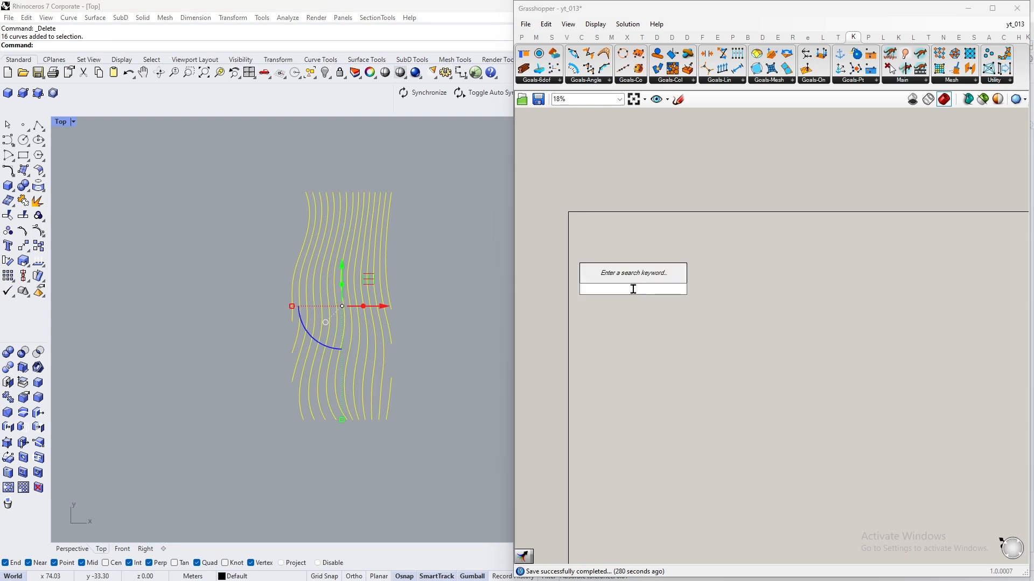
{"action": "type", "text": "curve"}
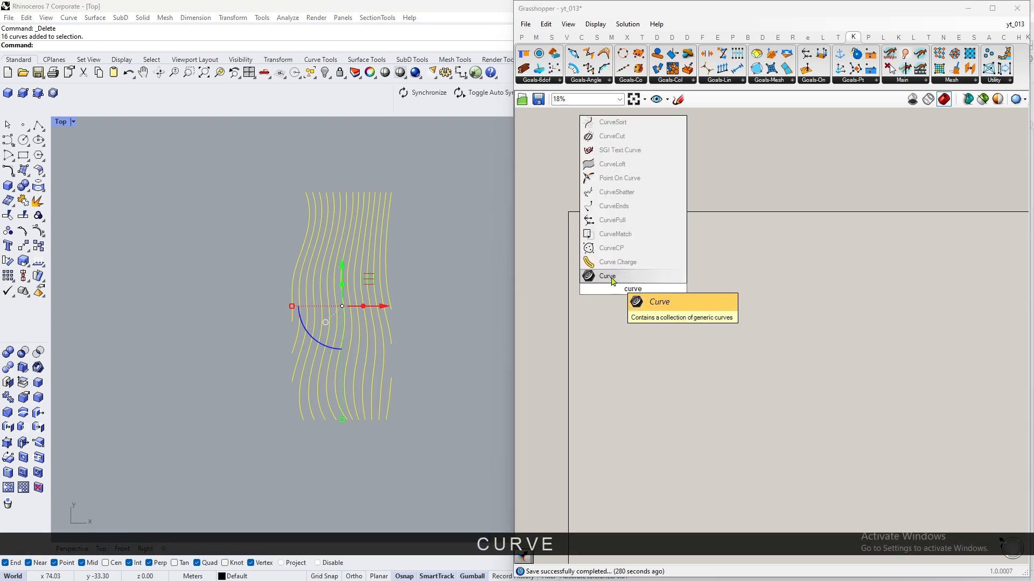
{"action": "left_click", "coordinate": [612, 276]}
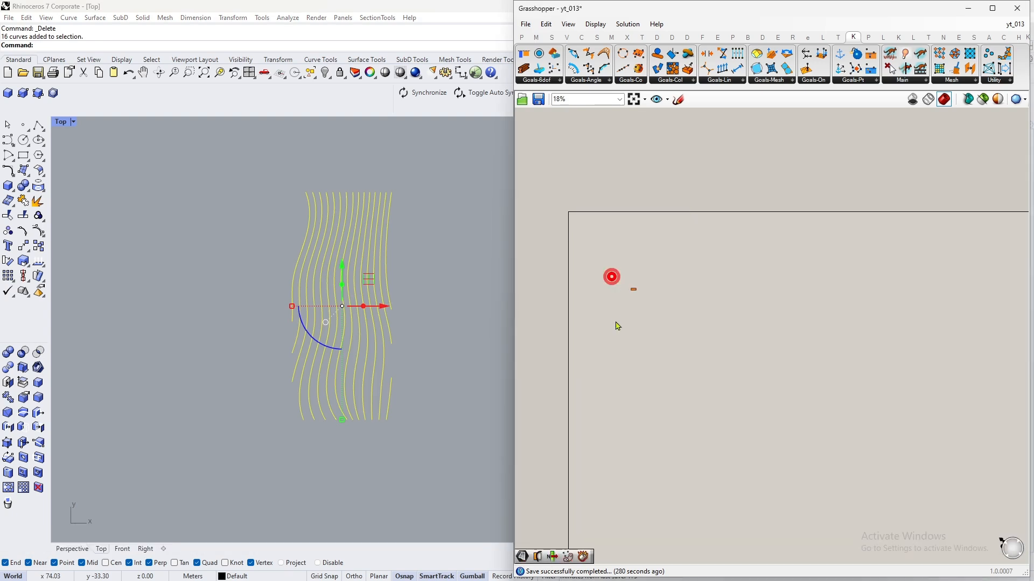
{"action": "scroll", "coordinate": [619, 317], "scroll_direction": "up", "scroll_amount": 4}
{"action": "scroll", "coordinate": [743, 450], "scroll_direction": "down", "scroll_amount": 4}
{"action": "scroll", "coordinate": [636, 312], "scroll_direction": "up", "scroll_amount": 6}
{"action": "left_click_drag", "start_coordinate": [743, 450], "coordinate": [597, 284]}
- Reference the selected Rhino curves as multiple curves in the Curve parameter, reposition the parameter, and clear the selection
{"action": "right_click", "coordinate": [633, 293]}
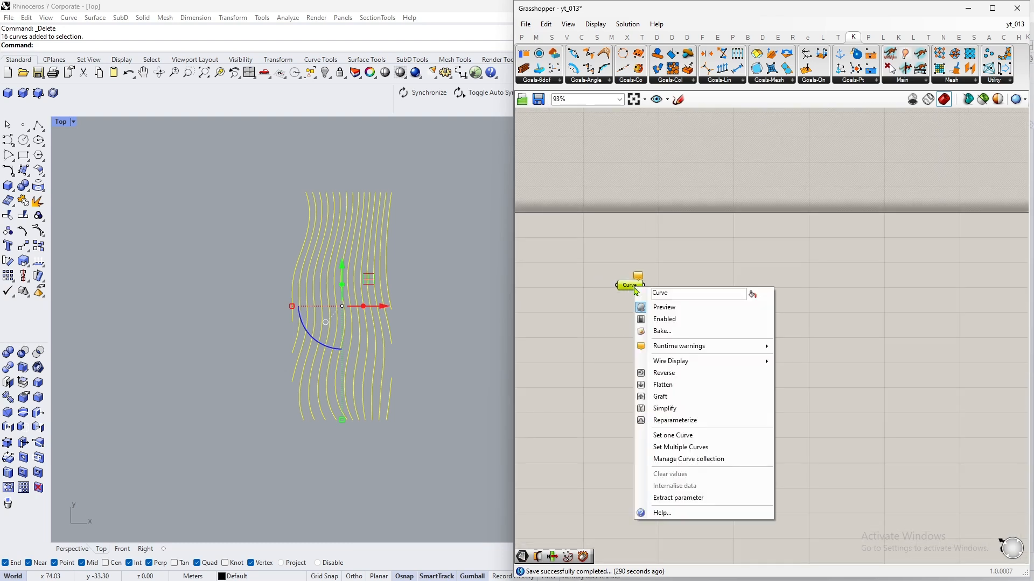
{"action": "left_click", "coordinate": [713, 450]}
{"action": "scroll", "coordinate": [625, 248], "scroll_direction": "up", "scroll_amount": 2}
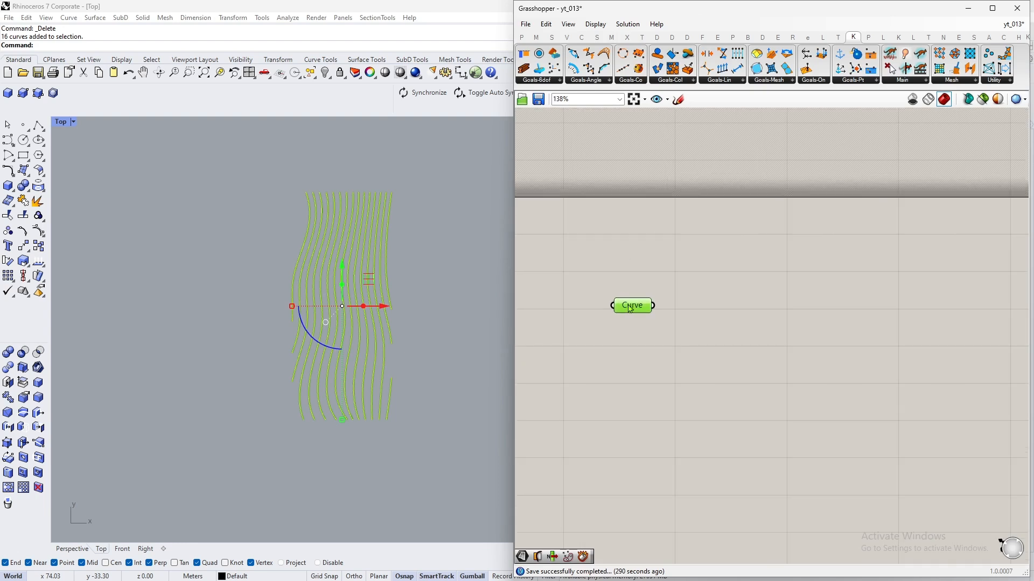
{"action": "left_click_drag", "start_coordinate": [588, 256], "coordinate": [588, 263]}
{"action": "key", "text": "Escape"}
{"action": "key", "text": "Escape"}
{"action": "key", "text": "Escape"}
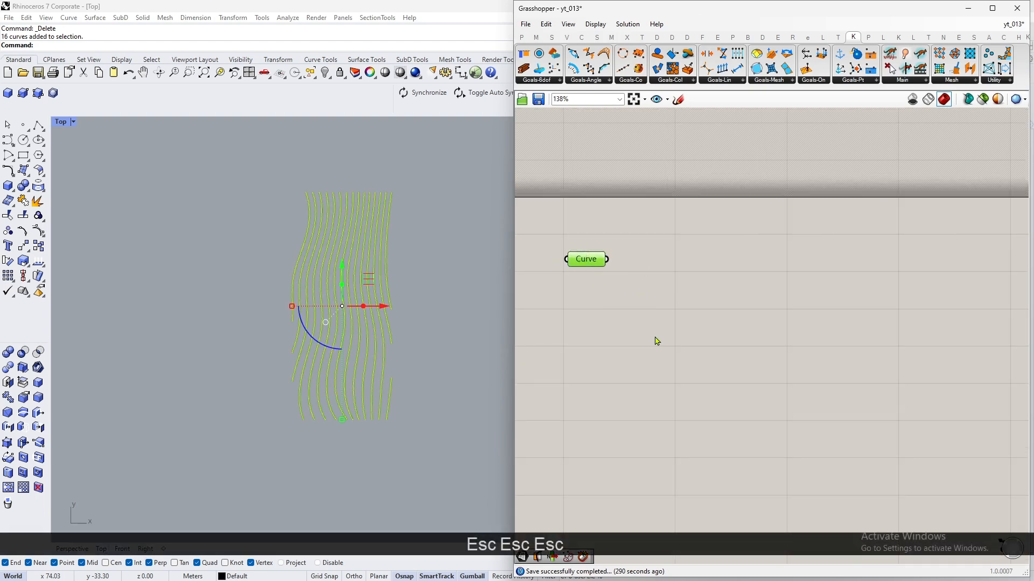
{"action": "left_click", "coordinate": [467, 346]}
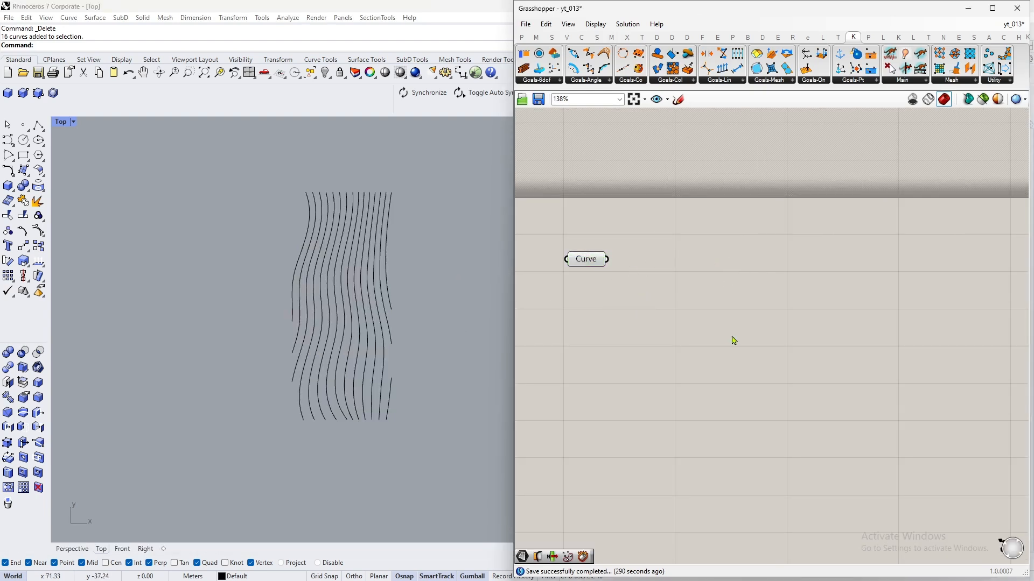
- Add a List Item component, connect the Curve parameter to its List input, and align the two components
{"action": "double_click", "coordinate": [726, 289]}
{"action": "type", "text": "list"}
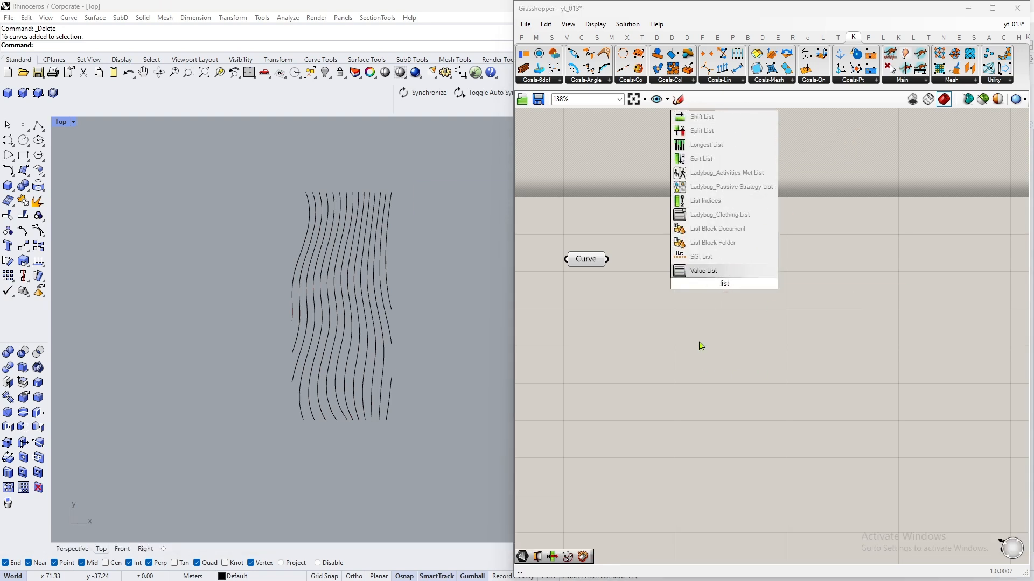
{"action": "type", "text": " item"}
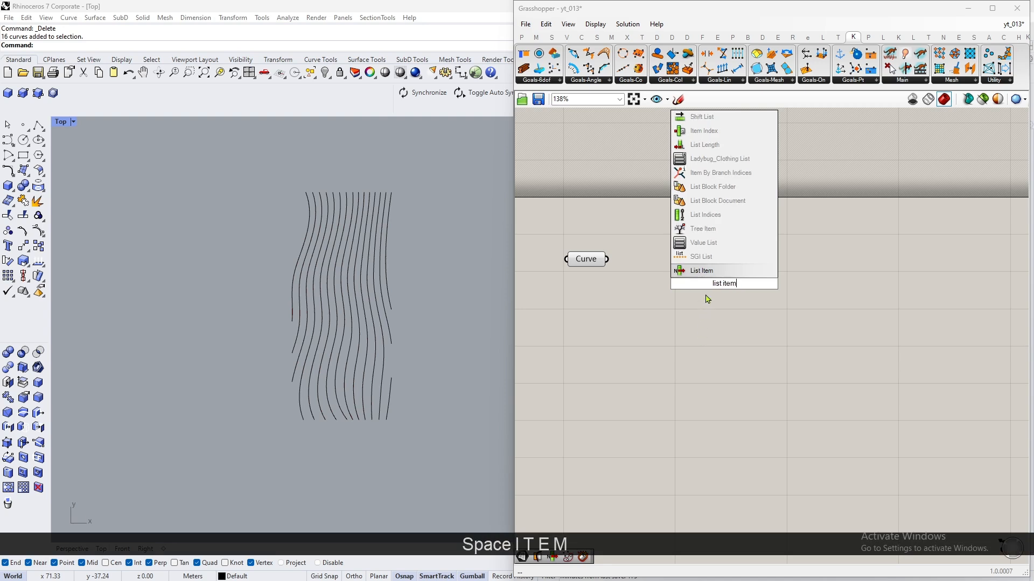
{"action": "key", "text": "Return"}
{"action": "scroll", "coordinate": [600, 257], "scroll_direction": "up", "scroll_amount": 1}
{"action": "left_click_drag", "start_coordinate": [609, 260], "coordinate": [834, 300]}
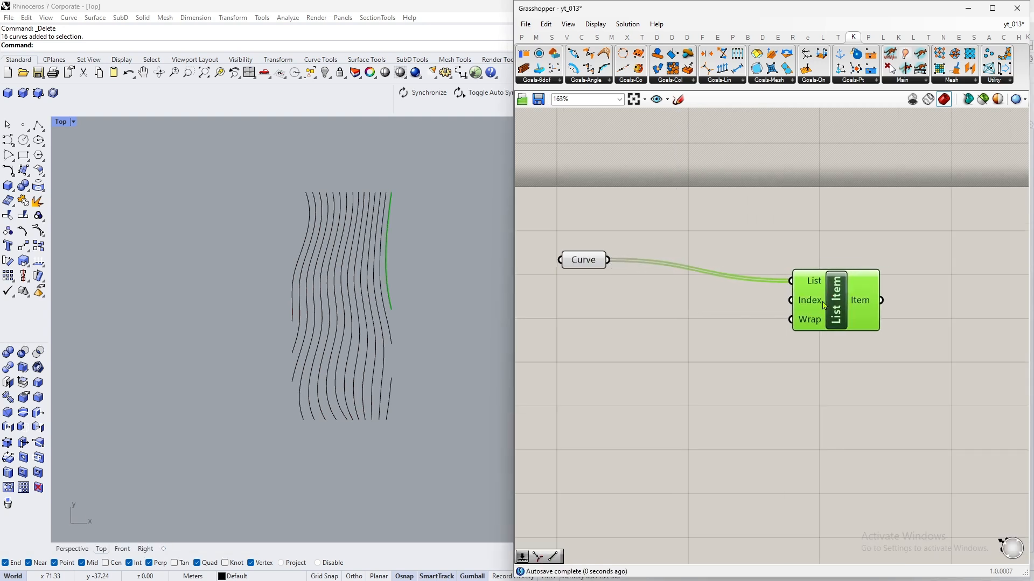
{"action": "left_click_drag", "start_coordinate": [592, 262], "coordinate": [569, 288]}
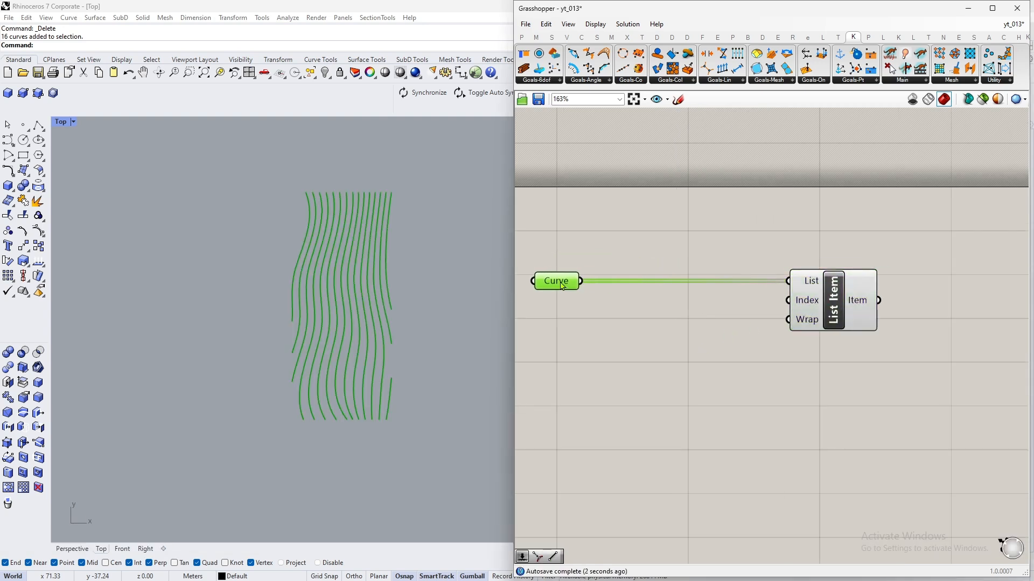
{"action": "left_click_drag", "start_coordinate": [823, 294], "coordinate": [902, 294]}
{"action": "left_click", "coordinate": [813, 353]}
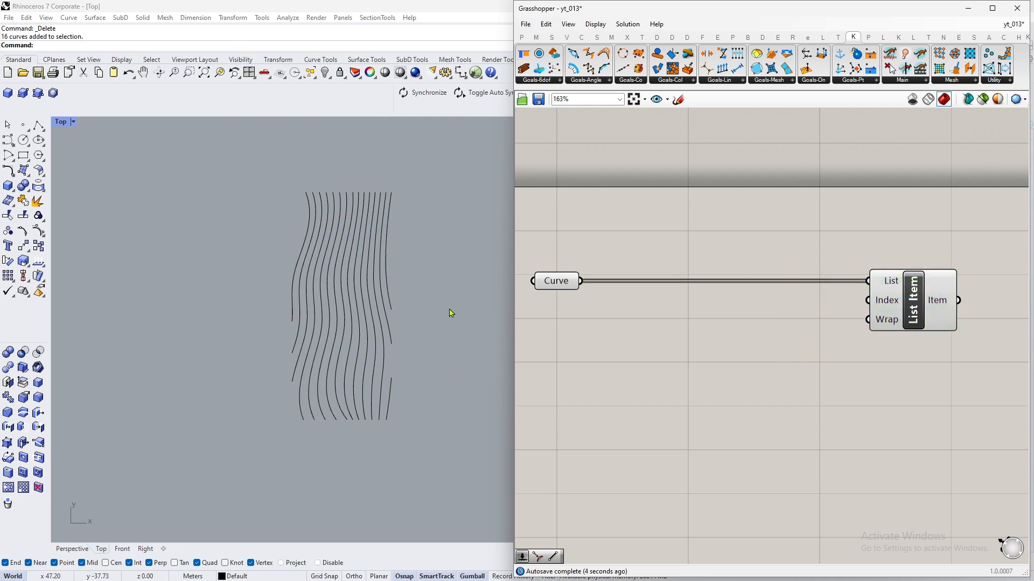
- Switch the Rhino view to Perspective and orbit until the whole curve set shows at an angle
{"action": "scroll", "coordinate": [421, 295], "scroll_direction": "up", "scroll_amount": 4}
{"action": "scroll", "coordinate": [221, 371], "scroll_direction": "down", "scroll_amount": 2}
{"action": "left_click", "coordinate": [74, 552]}
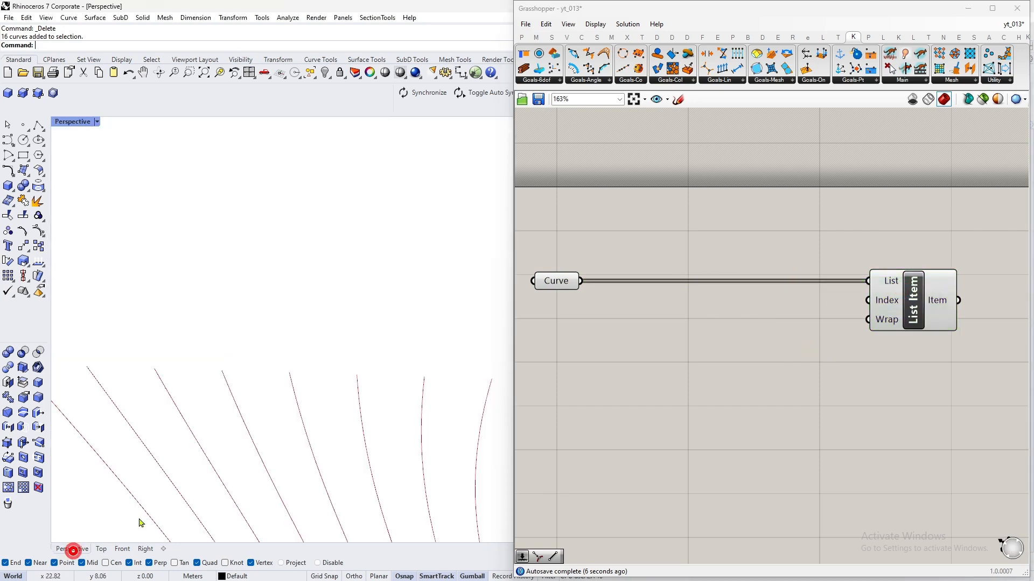
{"action": "scroll", "coordinate": [274, 364], "scroll_direction": "down", "scroll_amount": 3}
{"action": "right_click_drag", "start_coordinate": [284, 353], "coordinate": [293, 445]}
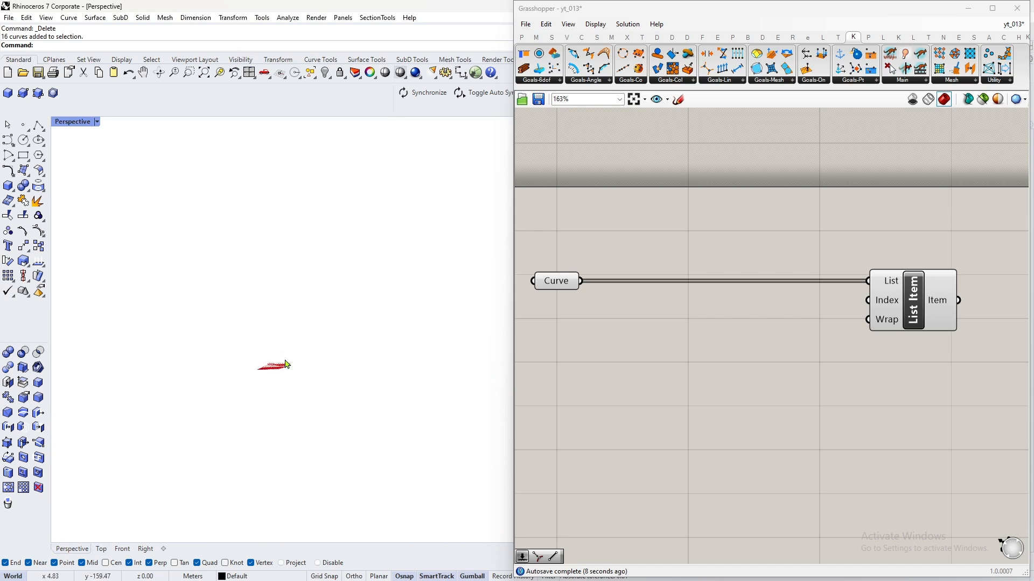
{"action": "mouse_move", "coordinate": [285, 365]}
{"action": "right_mouse_down"}
{"action": "mouse_move", "coordinate": [244, 409]}
{"action": "mouse_move", "coordinate": [443, 286]}
{"action": "mouse_move", "coordinate": [367, 408]}
{"action": "mouse_move", "coordinate": [406, 269]}
{"action": "mouse_move", "coordinate": [364, 335]}
{"action": "mouse_move", "coordinate": [472, 346]}
{"action": "right_mouse_up"}
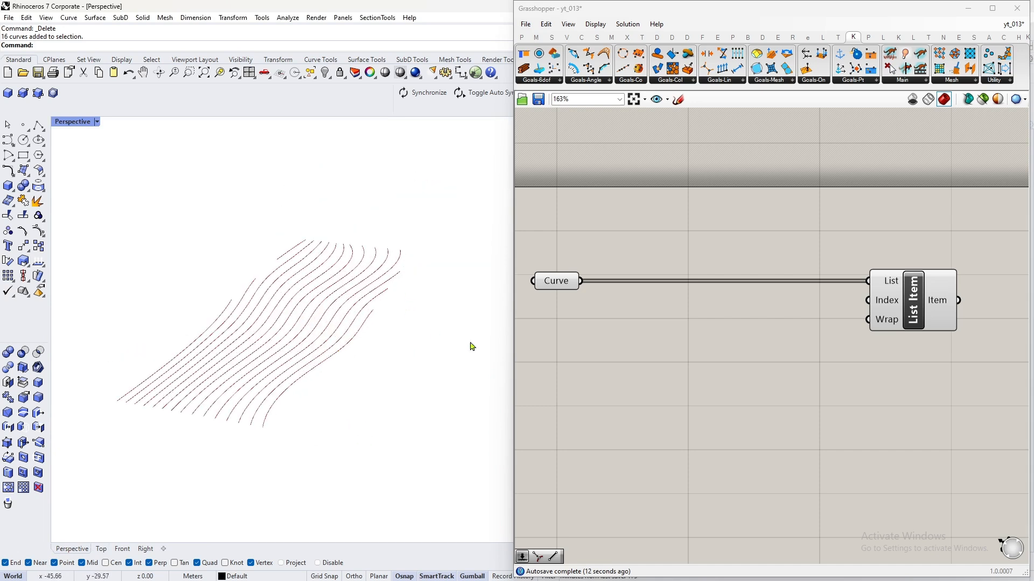
{"action": "scroll", "coordinate": [575, 318], "scroll_direction": "down", "scroll_amount": 1}
- Move the List Item component closer to the Curve parameter
{"action": "right_click_drag", "start_coordinate": [835, 309], "coordinate": [764, 312]}
{"action": "left_click_drag", "start_coordinate": [803, 311], "coordinate": [684, 311]}
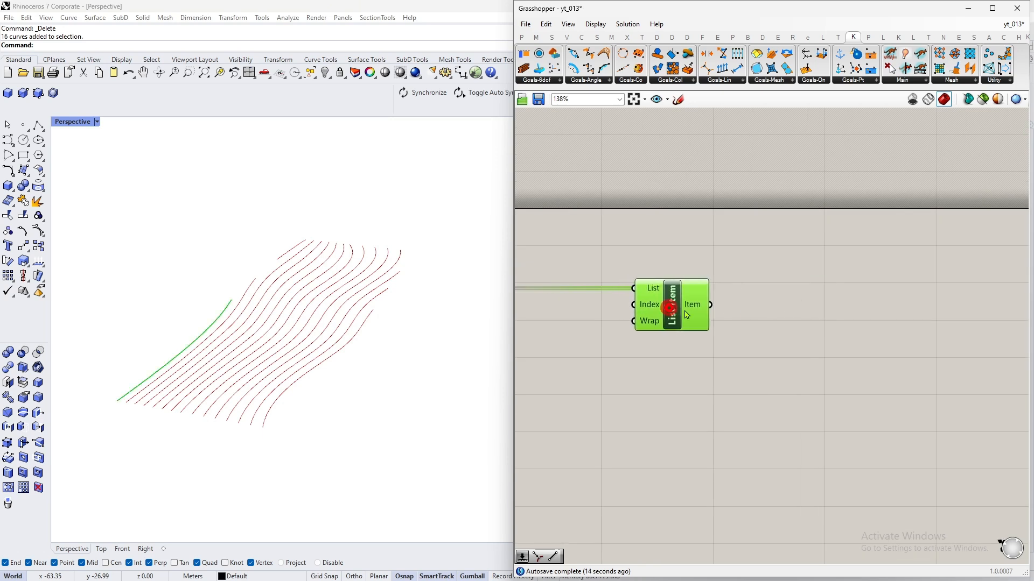
{"action": "right_click_drag", "start_coordinate": [684, 310], "coordinate": [739, 318]}
{"action": "left_click_drag", "start_coordinate": [739, 306], "coordinate": [727, 308]}
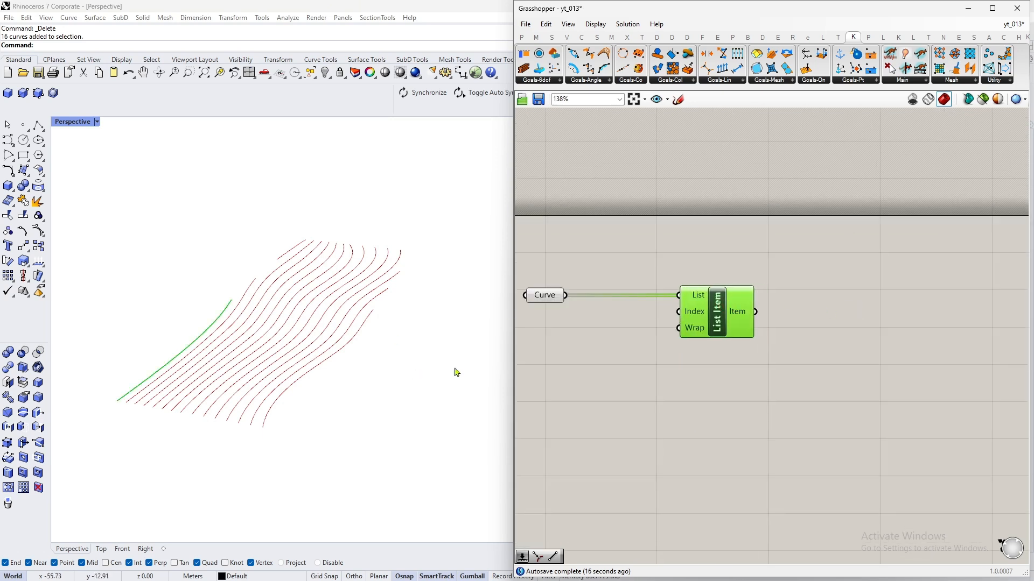
{"action": "double_click", "coordinate": [820, 324]}
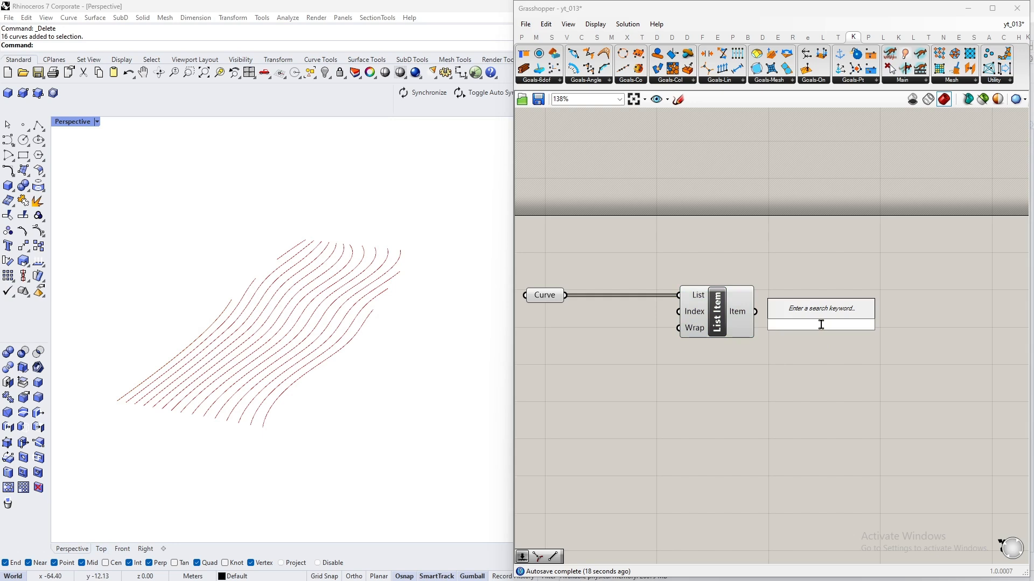
{"action": "left_click", "coordinate": [716, 315]}
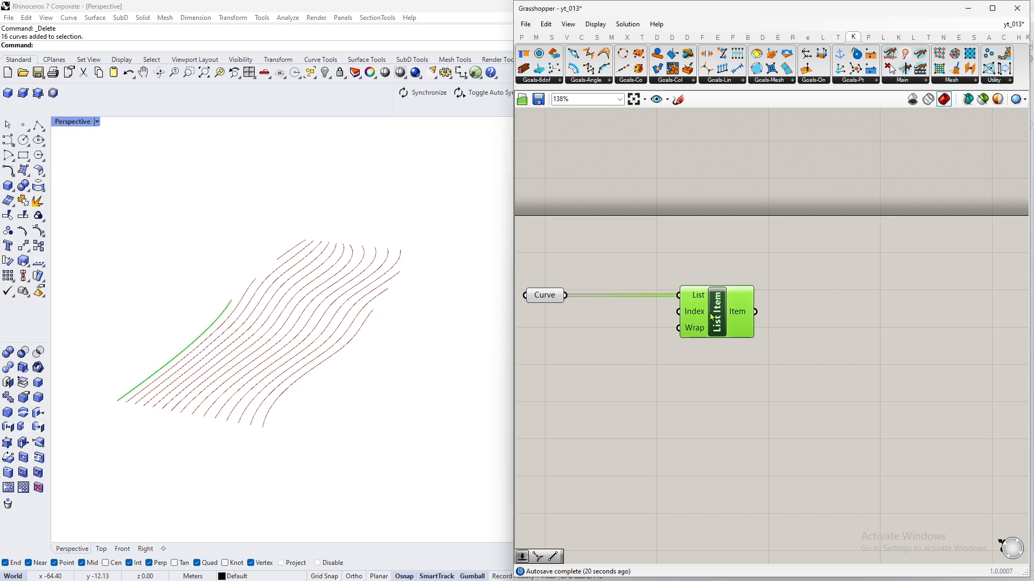
- Add an Extrude component, connect the List Item output to its Base input, and place it below and beyond List Item
{"action": "left_click", "coordinate": [891, 309]}
{"action": "double_click", "coordinate": [890, 307]}
{"action": "type", "text": "extru"}
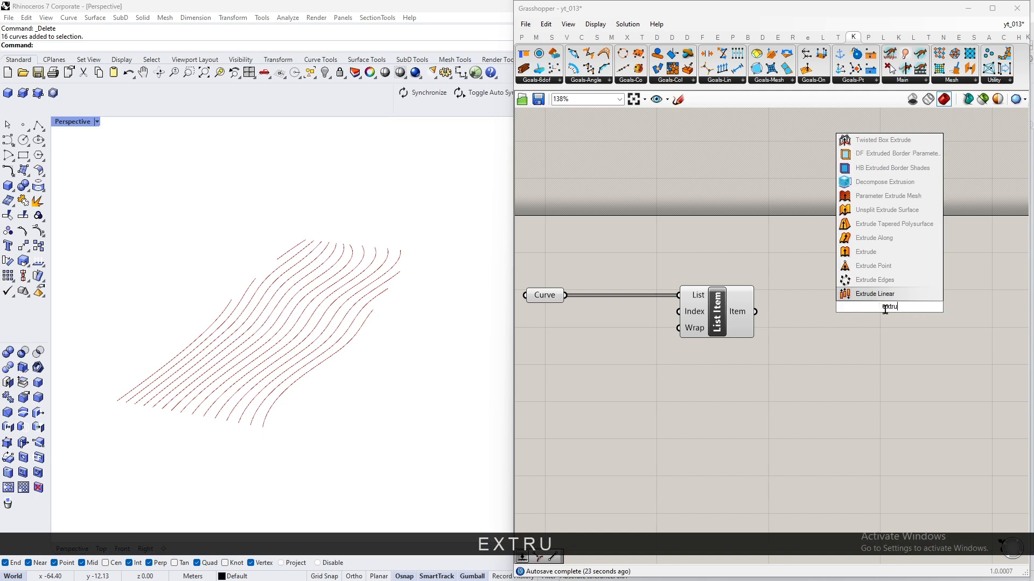
{"action": "left_click", "coordinate": [885, 252]}
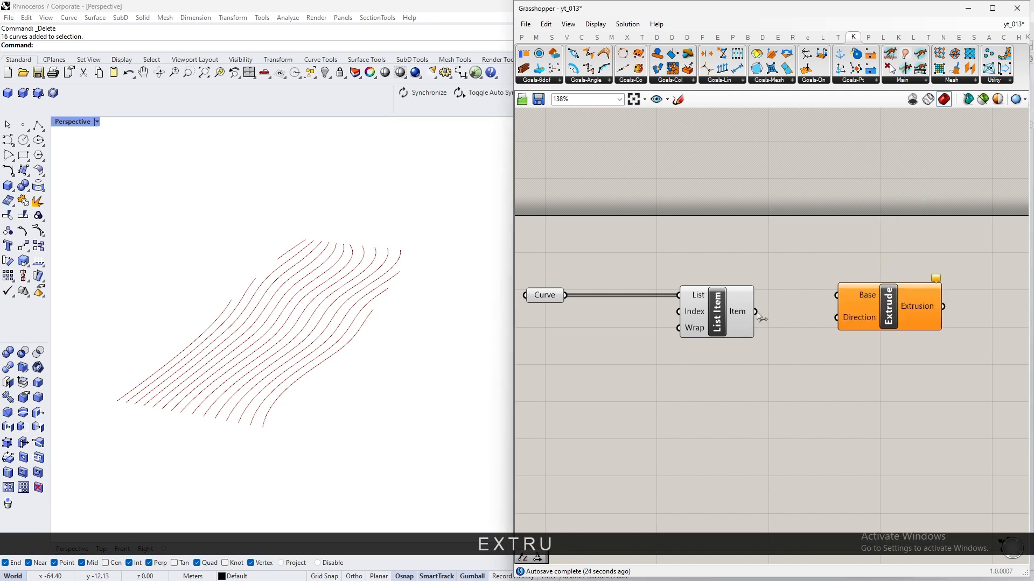
{"action": "left_click_drag", "start_coordinate": [756, 314], "coordinate": [837, 296]}
{"action": "left_click_drag", "start_coordinate": [850, 304], "coordinate": [868, 378]}
{"action": "left_click", "coordinate": [727, 431]}
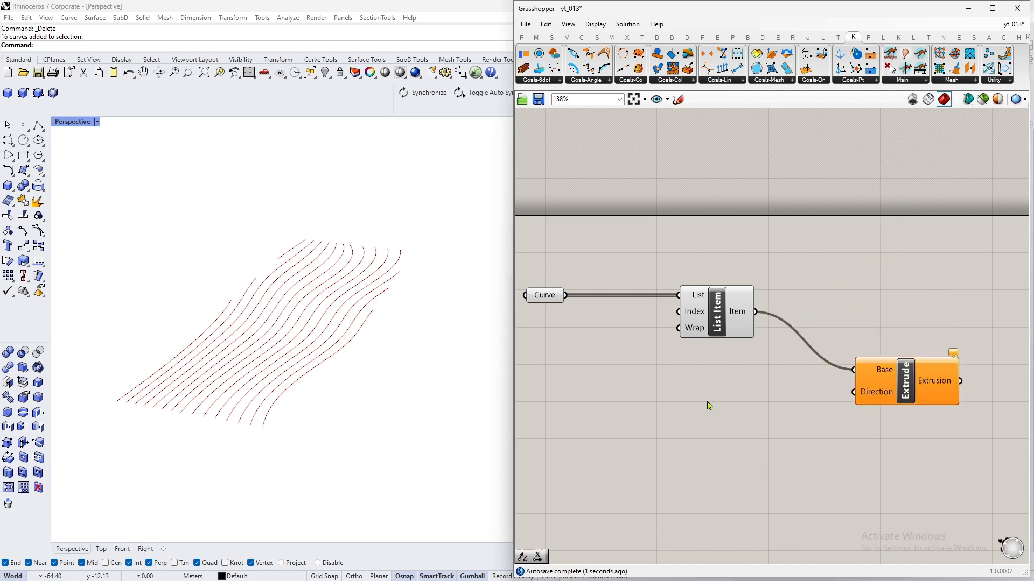
- Add a Unit Z vector component below the List Item component
{"action": "double_click", "coordinate": [644, 392]}
{"action": "type", "text": "z"}
{"action": "left_click", "coordinate": [646, 374]}
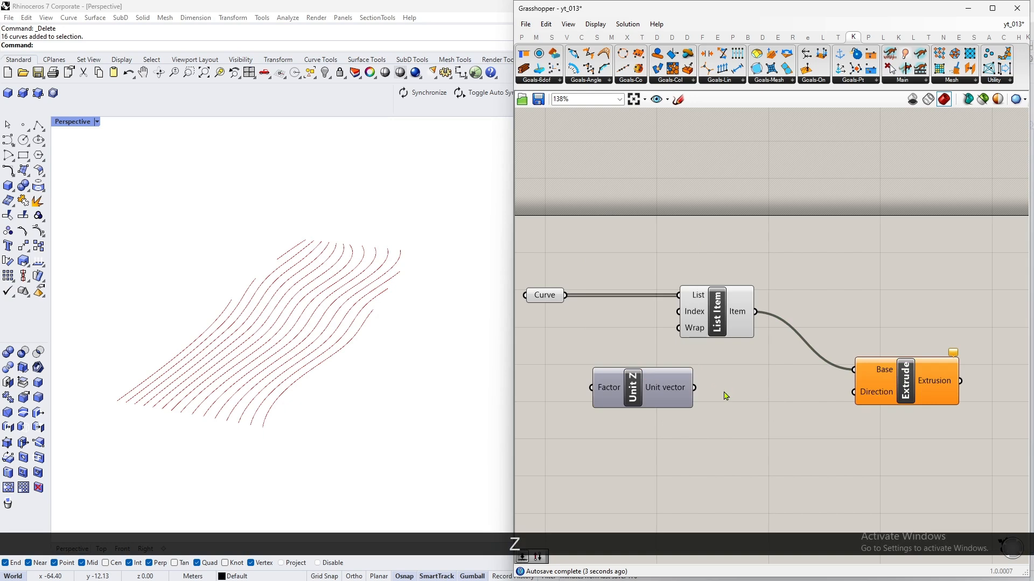
- Add a Reverse component between Unit Z and Extrude, wire Unit Z through it into Extrude's Direction input, and move Extrude closer
{"action": "double_click", "coordinate": [727, 397]}
{"action": "type", "text": "rever"}
{"action": "left_click", "coordinate": [695, 363]}
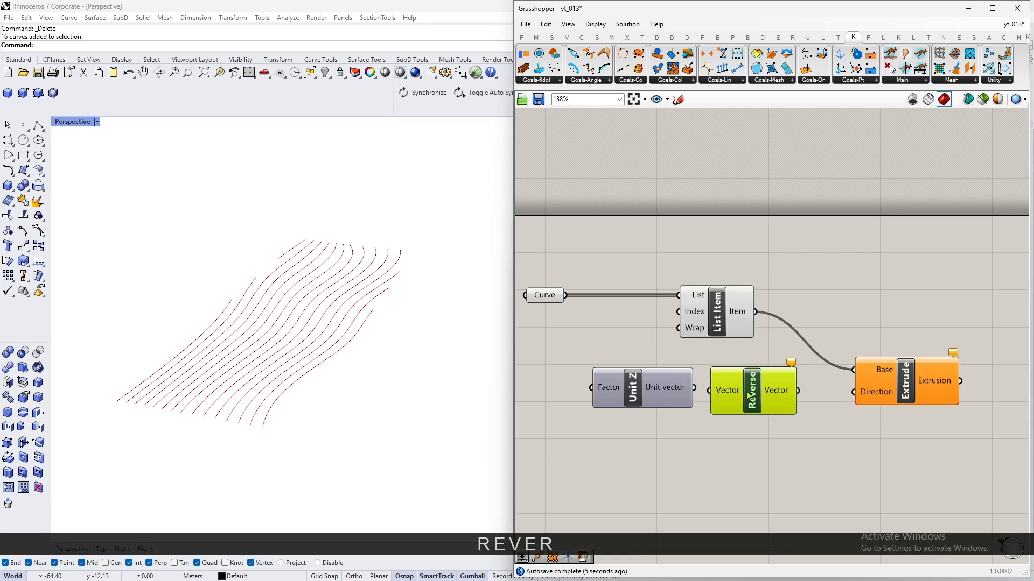
{"action": "left_click_drag", "start_coordinate": [694, 387], "coordinate": [722, 396]}
{"action": "left_click_drag", "start_coordinate": [848, 388], "coordinate": [856, 392]}
{"action": "left_click_drag", "start_coordinate": [886, 389], "coordinate": [862, 387]}
{"action": "left_click", "coordinate": [868, 446]}
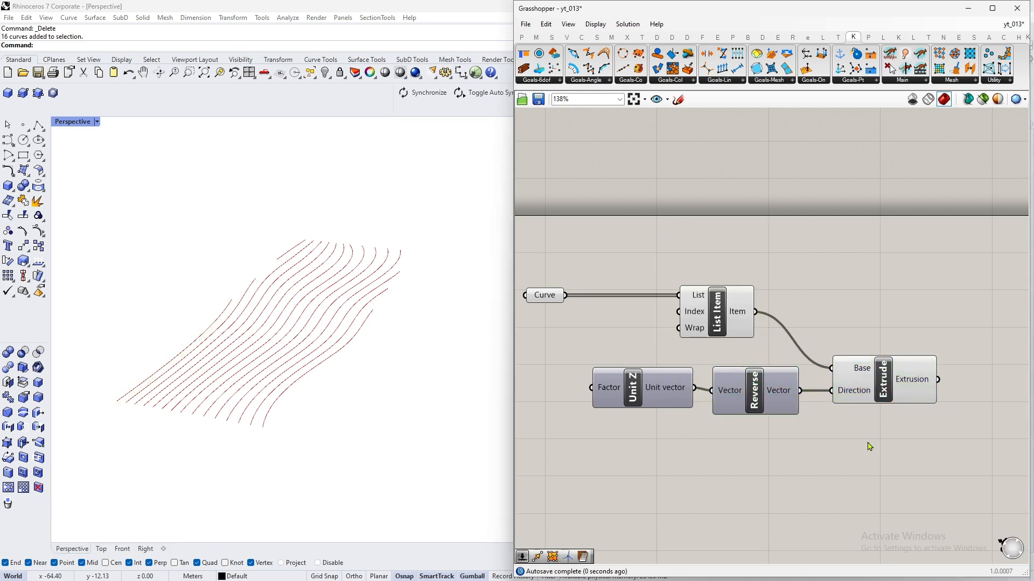
{"action": "scroll", "coordinate": [821, 391], "scroll_direction": "up", "scroll_amount": 1}
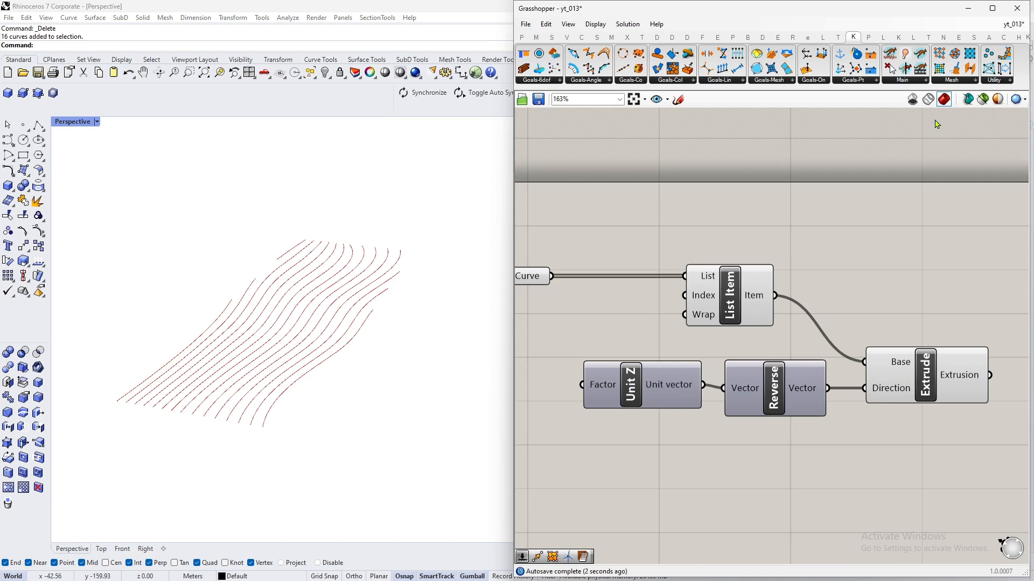
- Change the Rhino Perspective viewport from Copy of Arctic to the Shaded display mode, trying Wireframe first
{"action": "left_click", "coordinate": [97, 121]}
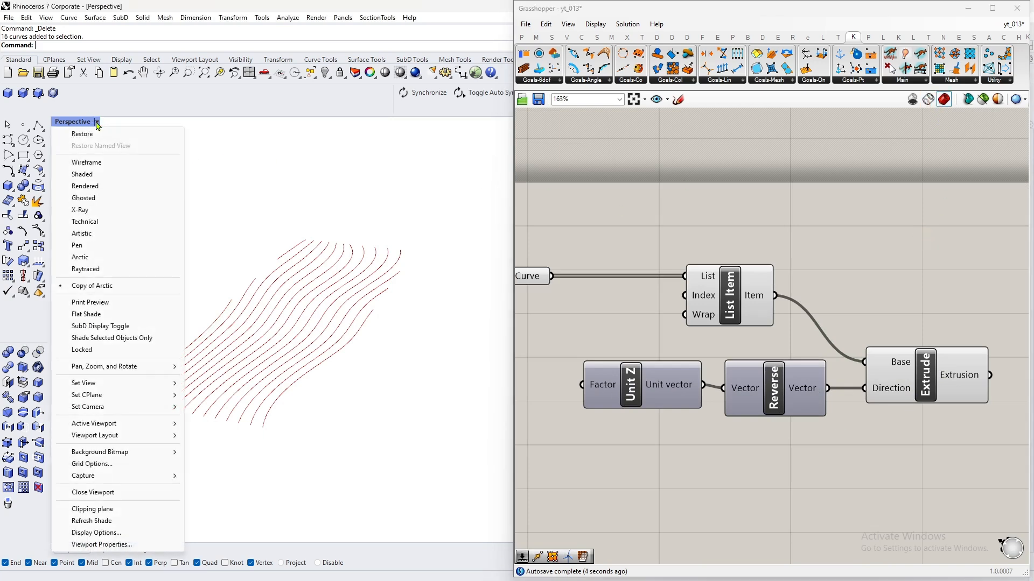
{"action": "left_click", "coordinate": [87, 164]}
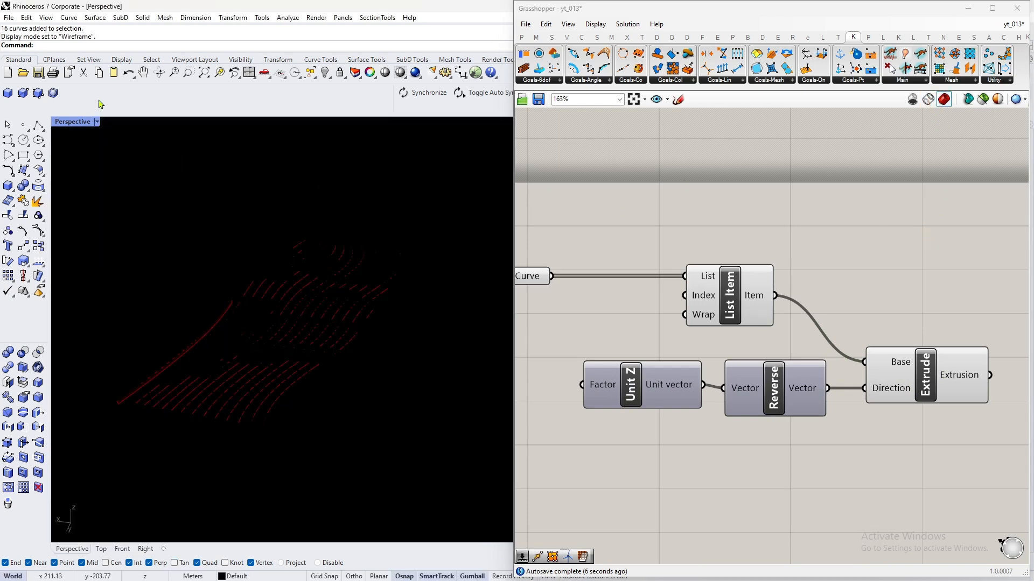
{"action": "left_click", "coordinate": [95, 123]}
{"action": "left_click", "coordinate": [80, 175]}
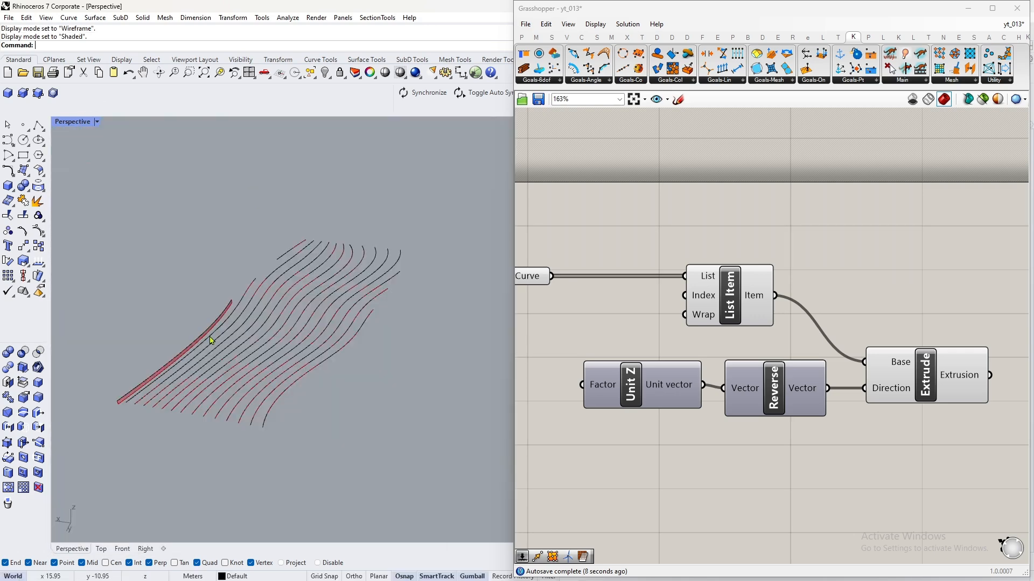
{"action": "right_click_drag", "start_coordinate": [157, 460], "coordinate": [205, 404], "text": "shift"}
{"action": "scroll", "coordinate": [205, 403], "scroll_direction": "up", "scroll_amount": 1}
{"action": "scroll", "coordinate": [957, 272], "scroll_direction": "down", "scroll_amount": 3}
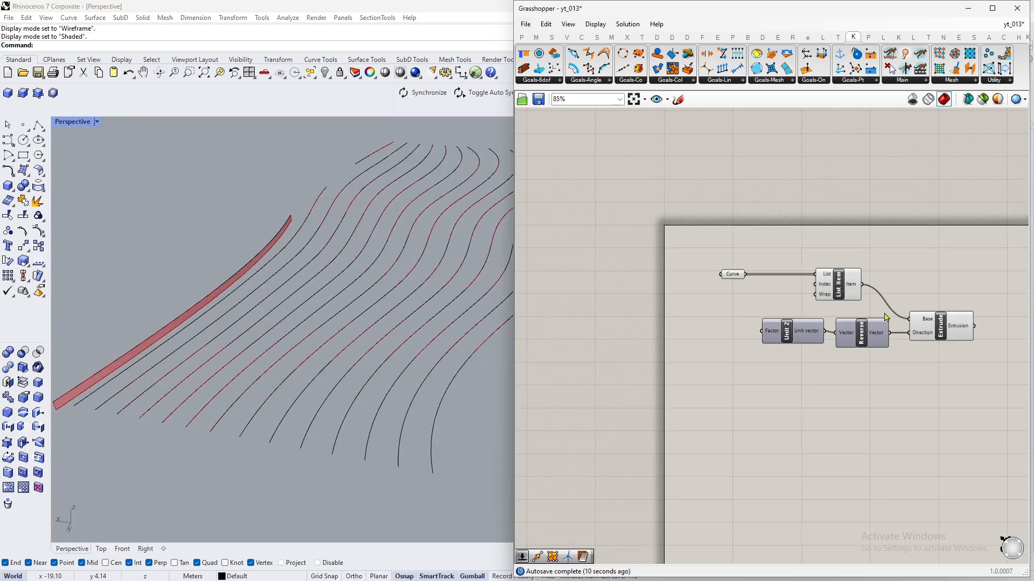
- Turn off the preview of the Curve parameter and the List Item component in Grasshopper
{"action": "left_click_drag", "start_coordinate": [869, 415], "coordinate": [637, 186]}
{"action": "middle_click", "coordinate": [759, 233]}
{"action": "left_click", "coordinate": [793, 197]}
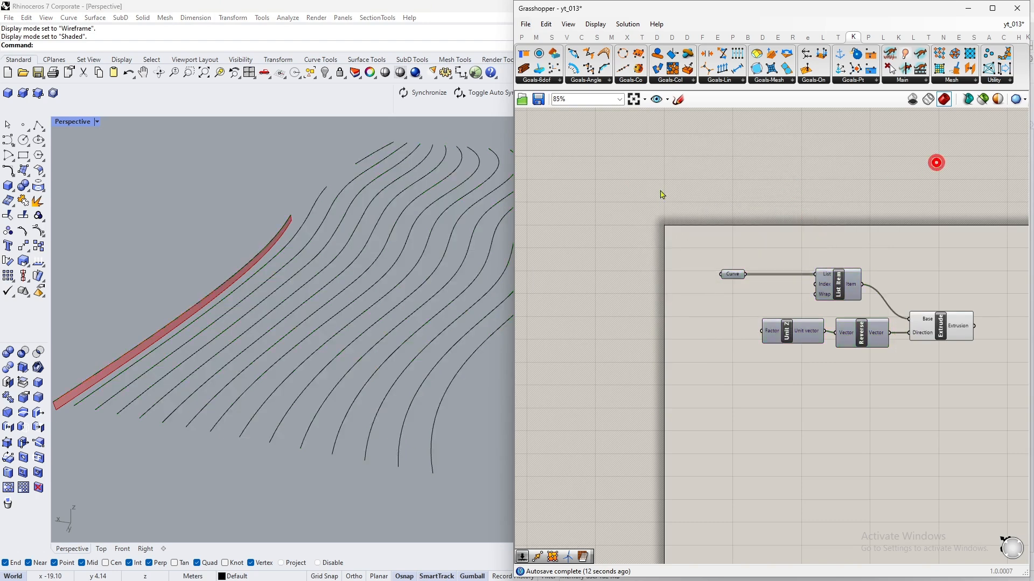
- Hide all the source curves in Rhino and frame the extruded strip in the Perspective view
{"action": "right_click_drag", "start_coordinate": [279, 156], "coordinate": [290, 365], "text": "ctrl"}
{"action": "left_click_drag", "start_coordinate": [119, 200], "coordinate": [540, 477]}
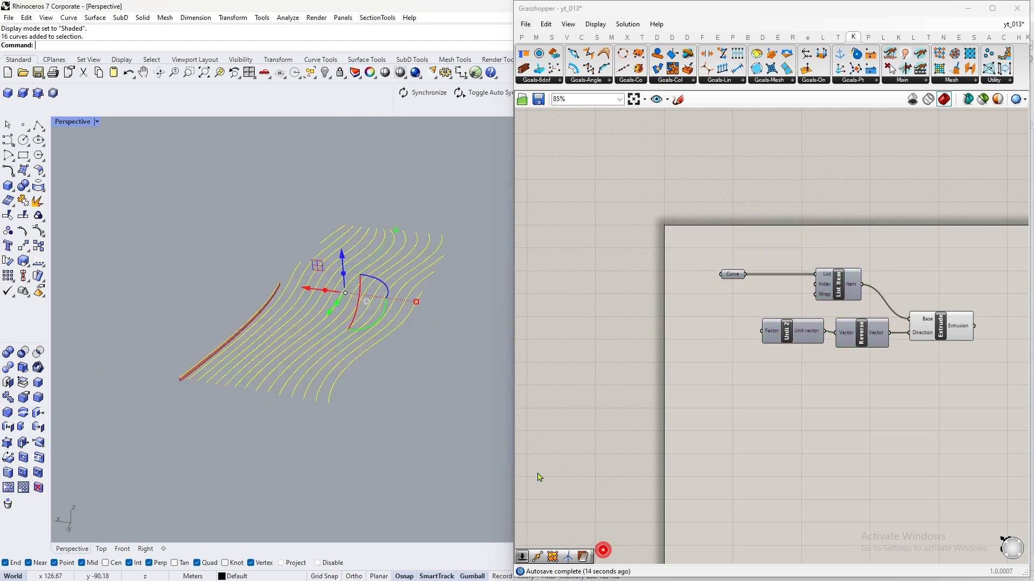
{"action": "left_click", "coordinate": [325, 73]}
{"action": "scroll", "coordinate": [211, 363], "scroll_direction": "up", "scroll_amount": 5}
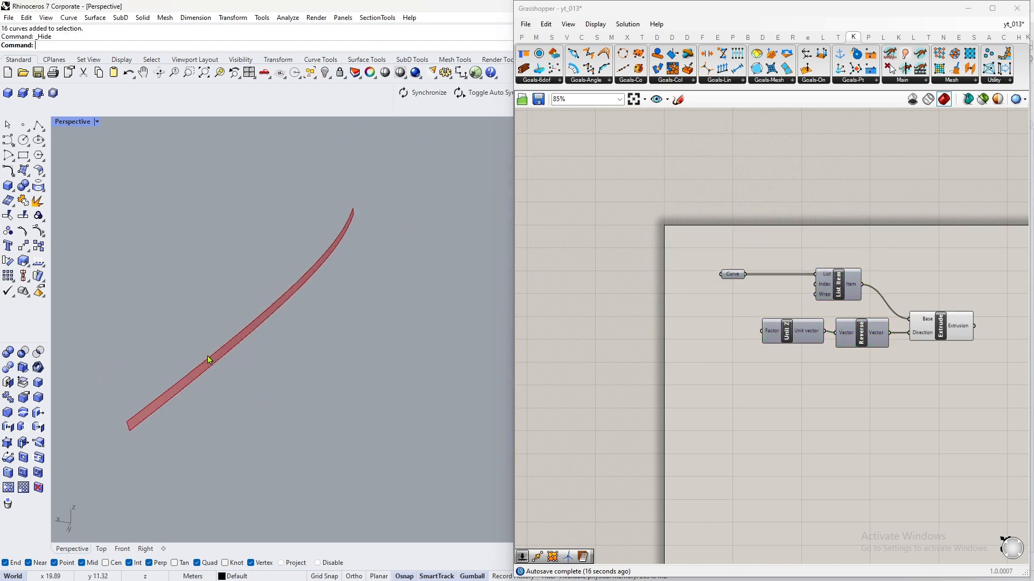
{"action": "right_click_drag", "start_coordinate": [244, 380], "coordinate": [497, 385]}
{"action": "scroll", "coordinate": [813, 261], "scroll_direction": "up", "scroll_amount": 4}
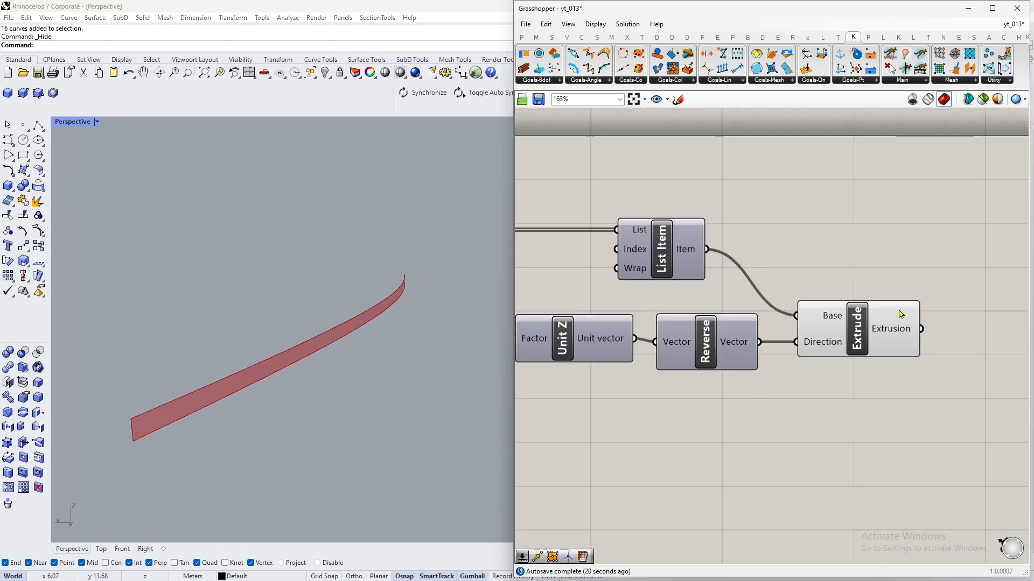
- Add a number slider with value 0.5 and connect it to the Factor input of Unit Z
{"action": "mouse_move", "coordinate": [702, 351]}
{"action": "left_mouse_down"}
{"action": "mouse_move", "coordinate": [724, 347]}
{"action": "mouse_move", "coordinate": [713, 350]}
{"action": "left_mouse_up"}
{"action": "left_click", "coordinate": [740, 394]}
{"action": "right_click_drag", "start_coordinate": [740, 395], "coordinate": [862, 398]}
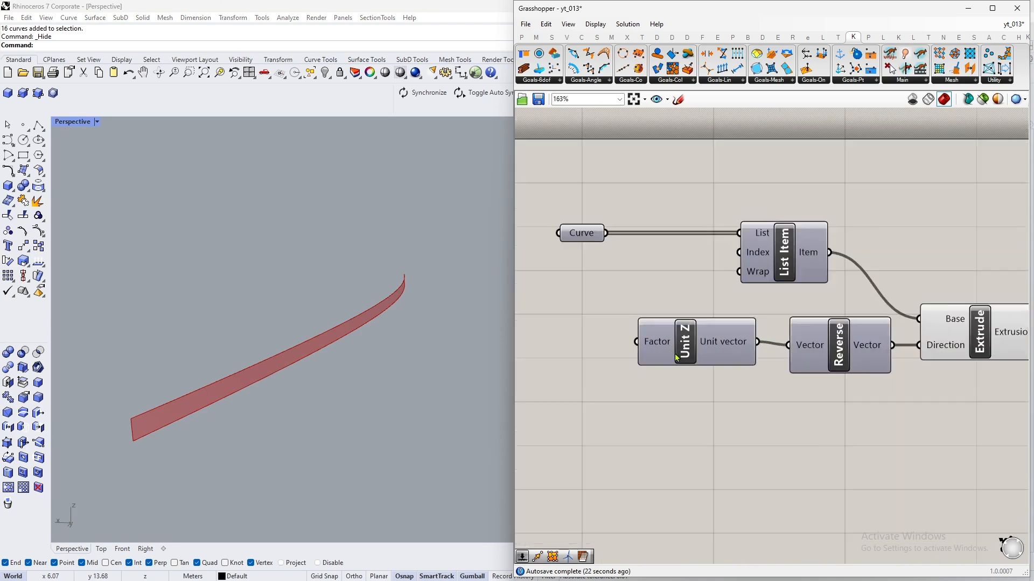
{"action": "scroll", "coordinate": [681, 348], "scroll_direction": "up", "scroll_amount": 1}
{"action": "left_click_drag", "start_coordinate": [722, 345], "coordinate": [727, 349]}
{"action": "scroll", "coordinate": [814, 392], "scroll_direction": "down", "scroll_amount": 4}
{"action": "scroll", "coordinate": [734, 363], "scroll_direction": "up", "scroll_amount": 4}
{"action": "double_click", "coordinate": [630, 364]}
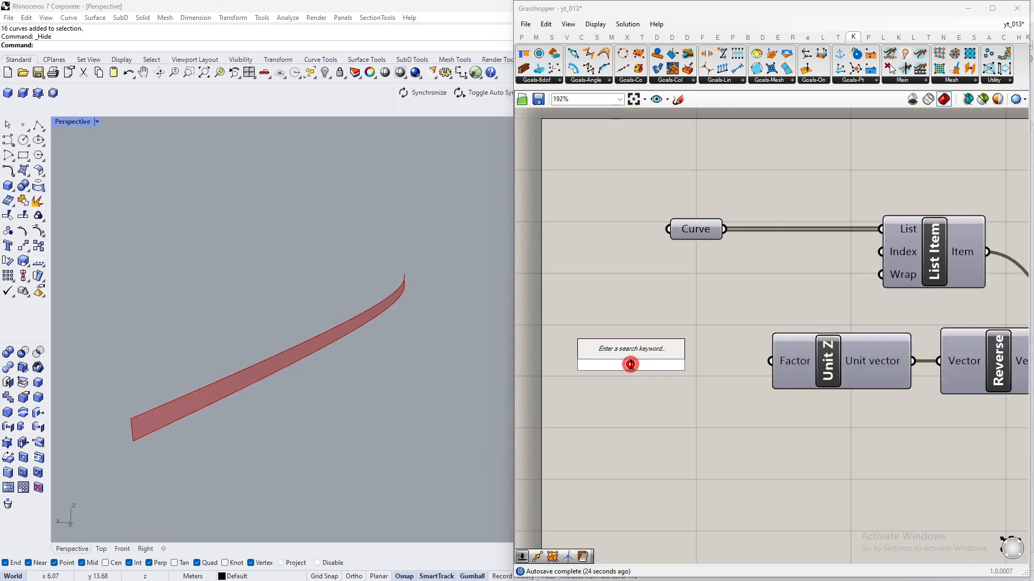
{"action": "type", "text": ".5"}
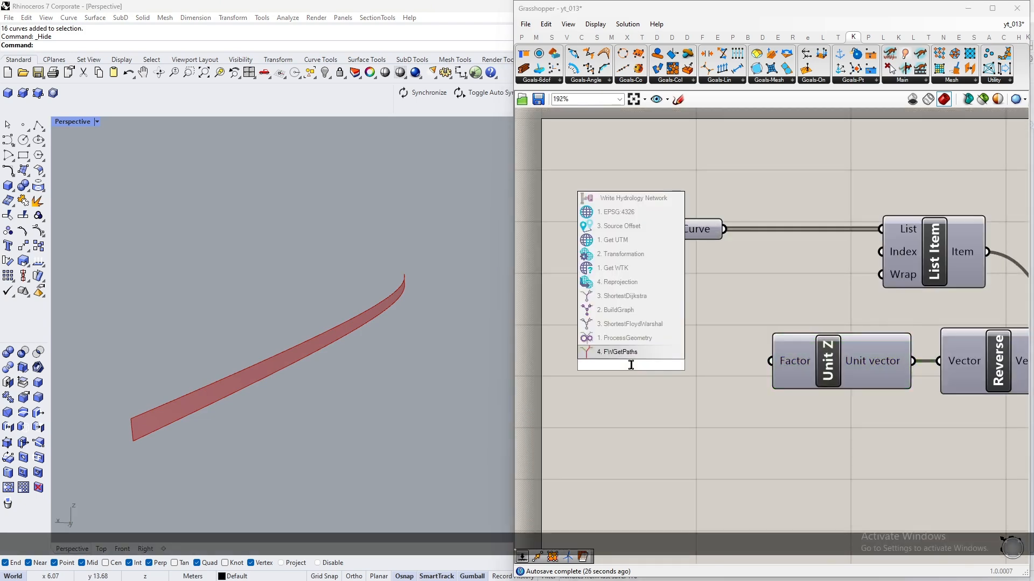
{"action": "key", "text": "Return"}
{"action": "left_click_drag", "start_coordinate": [772, 361], "coordinate": [772, 361]}
{"action": "mouse_move", "coordinate": [716, 364]}
{"action": "left_mouse_down"}
{"action": "mouse_move", "coordinate": [728, 359]}
{"action": "mouse_move", "coordinate": [713, 359]}
{"action": "left_mouse_up"}
{"action": "left_click", "coordinate": [705, 395]}
{"action": "left_click", "coordinate": [727, 407]}
{"action": "scroll", "coordinate": [601, 369], "scroll_direction": "down", "scroll_amount": 2}
{"action": "right_click_drag", "start_coordinate": [990, 354], "coordinate": [838, 361]}
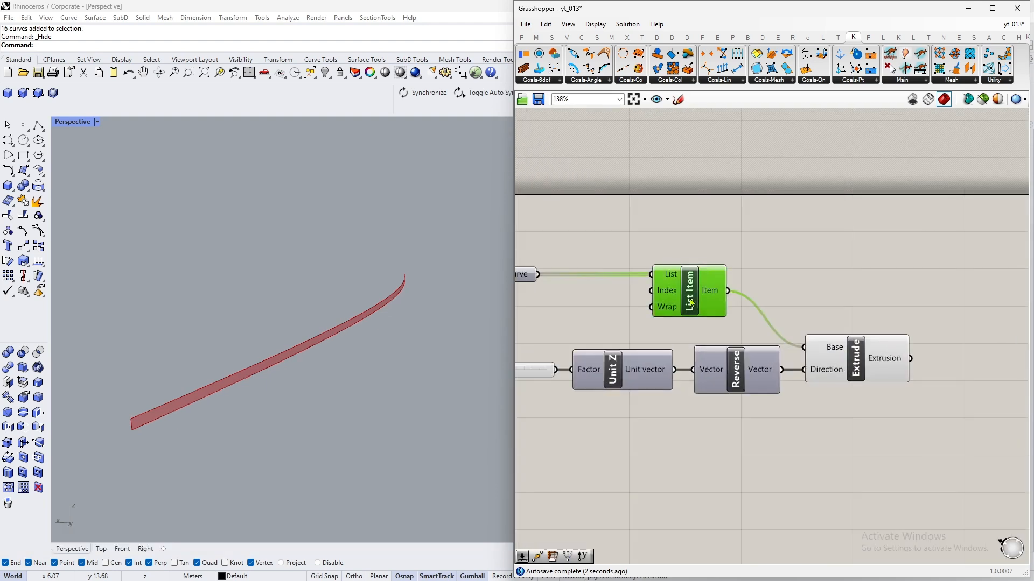
- Place the List Item component just above Reverse and move the Curve parameter higher up on the canvas
{"action": "left_click_drag", "start_coordinate": [691, 303], "coordinate": [743, 301]}
{"action": "left_click", "coordinate": [950, 352]}
{"action": "scroll", "coordinate": [988, 363], "scroll_direction": "down", "scroll_amount": 2}
{"action": "scroll", "coordinate": [650, 299], "scroll_direction": "up", "scroll_amount": 1}
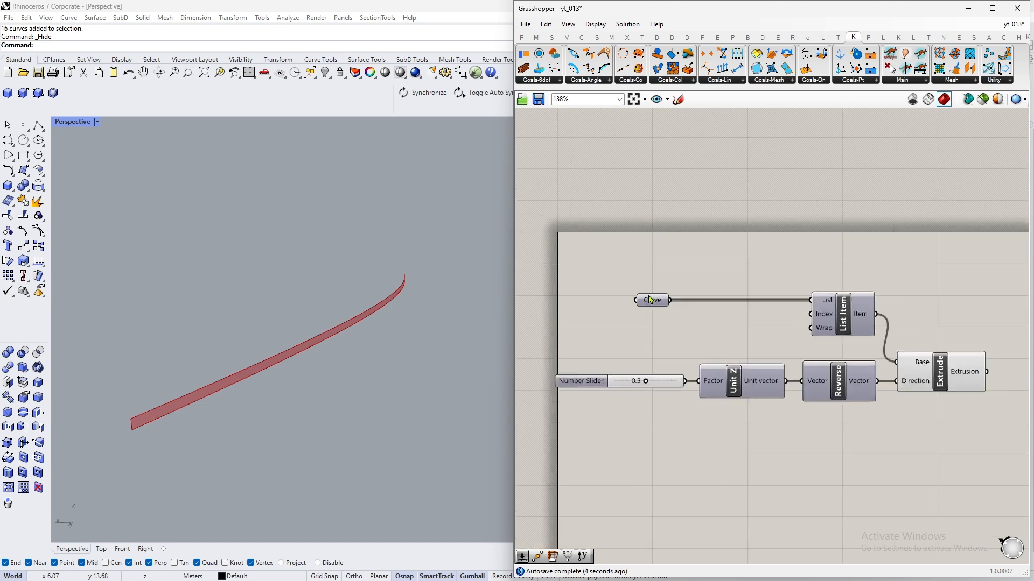
{"action": "scroll", "coordinate": [648, 299], "scroll_direction": "up", "scroll_amount": 1}
{"action": "left_click_drag", "start_coordinate": [649, 299], "coordinate": [628, 218]}
{"action": "scroll", "coordinate": [622, 288], "scroll_direction": "down", "scroll_amount": 2}
{"action": "right_click_drag", "start_coordinate": [872, 345], "coordinate": [808, 329]}
{"action": "scroll", "coordinate": [807, 329], "scroll_direction": "up", "scroll_amount": 1}
{"action": "left_click_drag", "start_coordinate": [768, 287], "coordinate": [768, 313]}
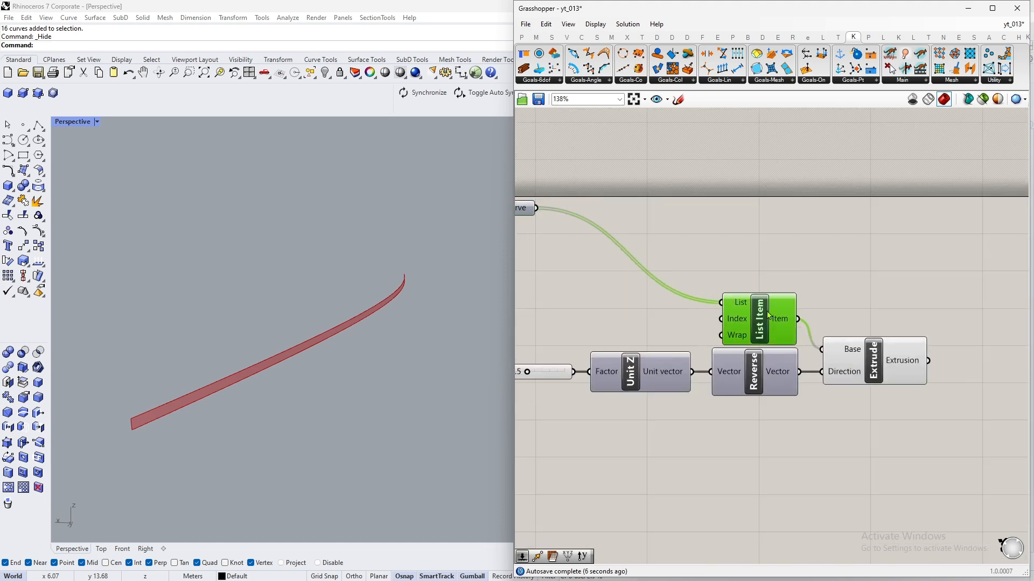
{"action": "left_click", "coordinate": [886, 322]}
- Group the number slider, List Item, Unit Z, Reverse and Extrude components
{"action": "scroll", "coordinate": [885, 322], "scroll_direction": "down", "scroll_amount": 3}
{"action": "left_click_drag", "start_coordinate": [925, 403], "coordinate": [586, 318]}
{"action": "middle_click", "coordinate": [752, 328]}
{"action": "left_click", "coordinate": [752, 296]}
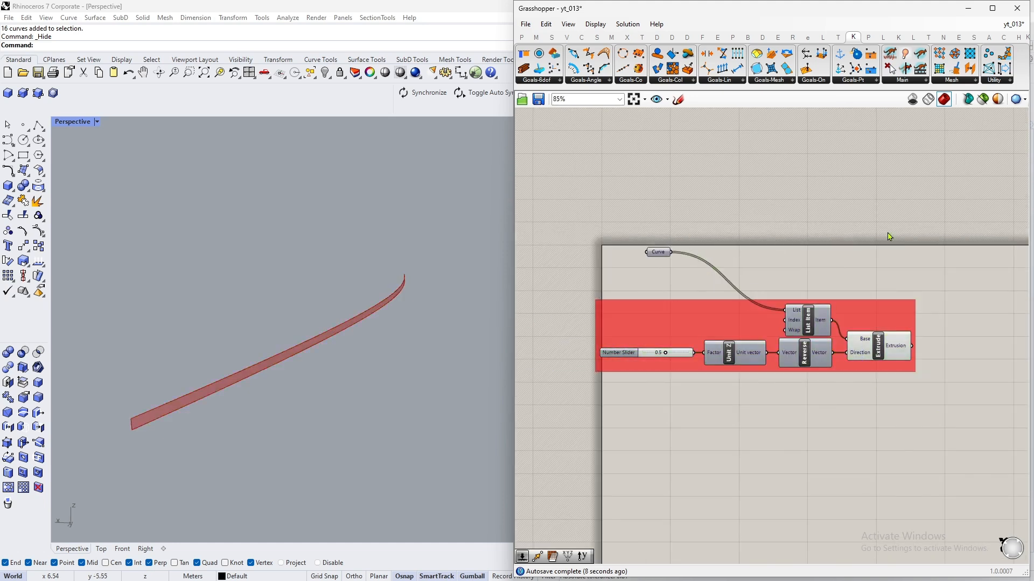
{"action": "scroll", "coordinate": [891, 313], "scroll_direction": "up", "scroll_amount": 1}
{"action": "scroll", "coordinate": [711, 346], "scroll_direction": "down", "scroll_amount": 2}
{"action": "scroll", "coordinate": [875, 350], "scroll_direction": "up", "scroll_amount": 2}
{"action": "scroll", "coordinate": [925, 343], "scroll_direction": "down", "scroll_amount": 2}
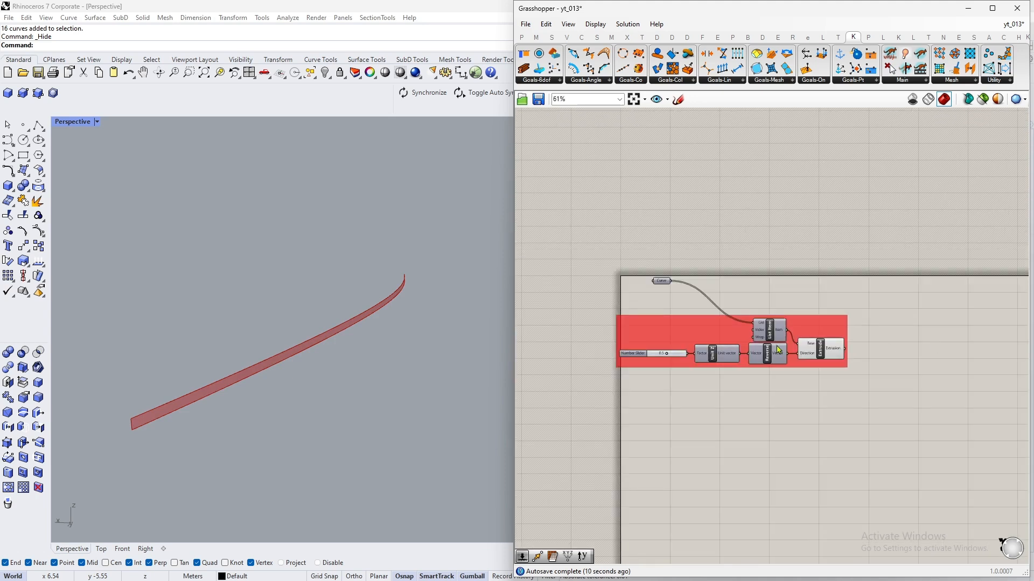
{"action": "scroll", "coordinate": [778, 350], "scroll_direction": "up", "scroll_amount": 2}
- Remove List Item from the group and place it just below the Curve parameter
{"action": "left_click", "coordinate": [790, 325]}
{"action": "right_click", "coordinate": [863, 310]}
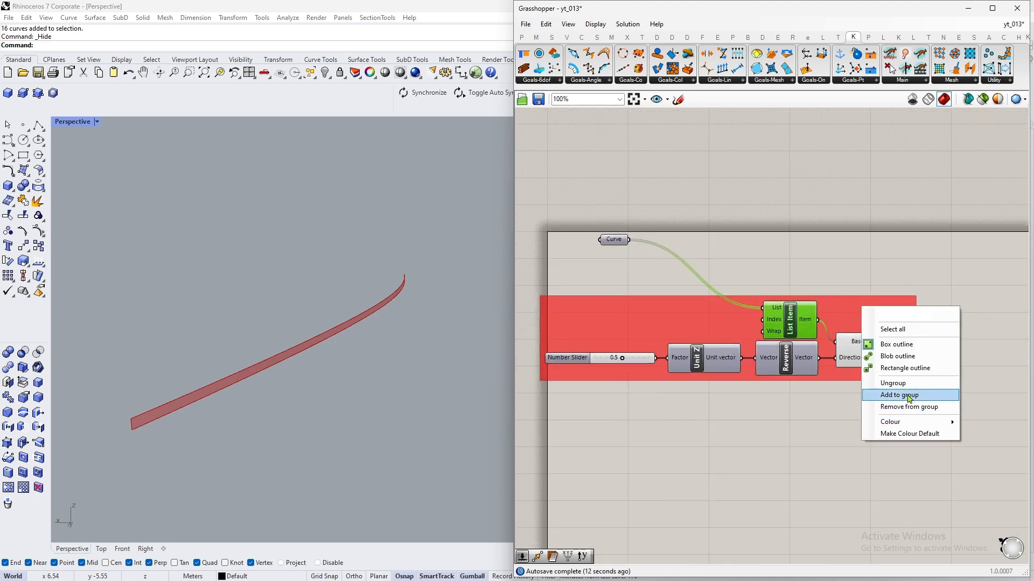
{"action": "left_click", "coordinate": [903, 406]}
{"action": "left_click_drag", "start_coordinate": [799, 322], "coordinate": [687, 286]}
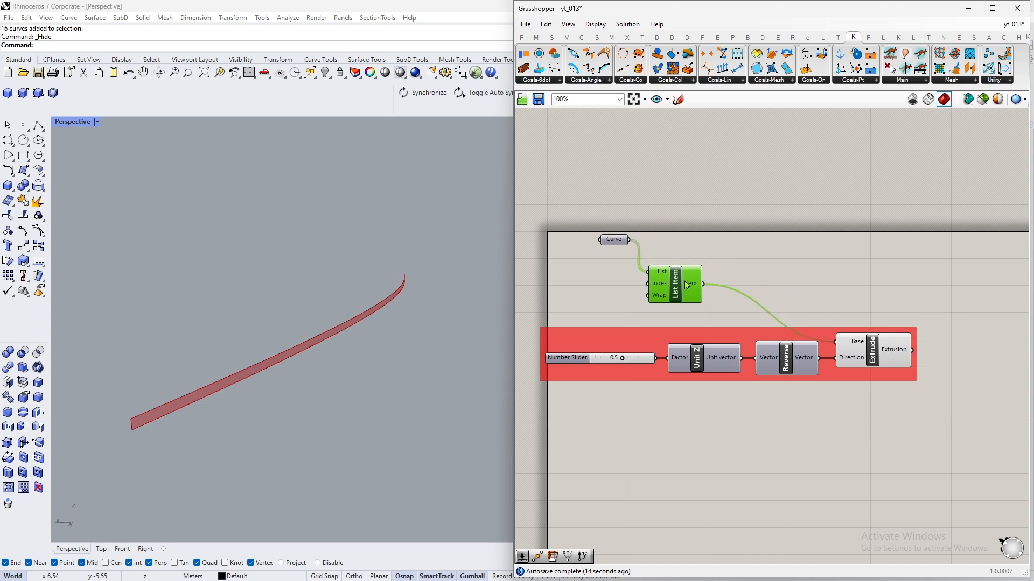
- Raise the Extrude component slightly within the group and shift the whole group a little away from the canvas edge
{"action": "left_click", "coordinate": [868, 352]}
{"action": "left_click_drag", "start_coordinate": [868, 352], "coordinate": [866, 334]}
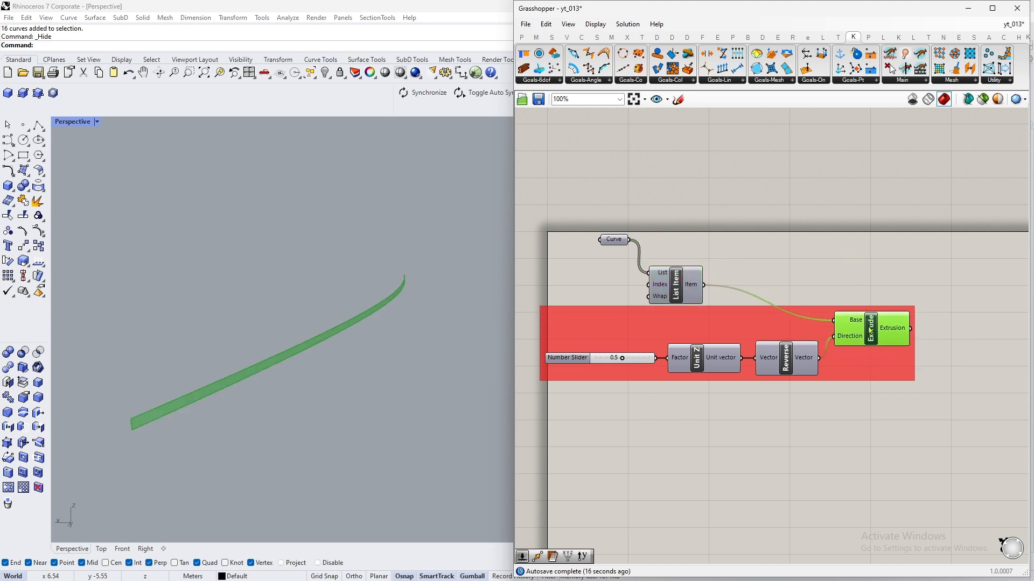
{"action": "left_click", "coordinate": [718, 380]}
{"action": "right_click_drag", "start_coordinate": [827, 386], "coordinate": [786, 366]}
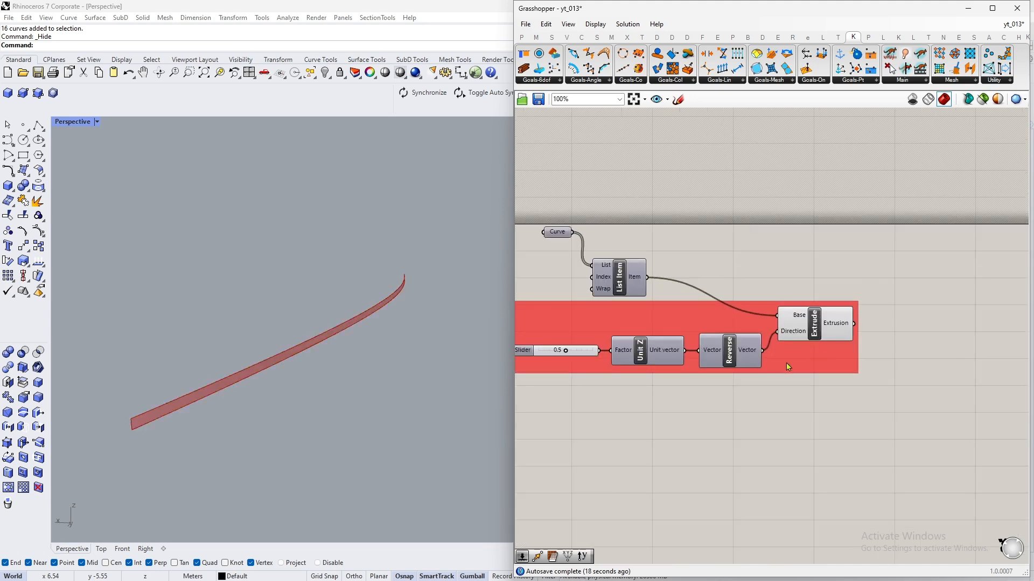
{"action": "left_click_drag", "start_coordinate": [814, 371], "coordinate": [839, 370]}
{"action": "scroll", "coordinate": [919, 393], "scroll_direction": "down", "scroll_amount": 1}
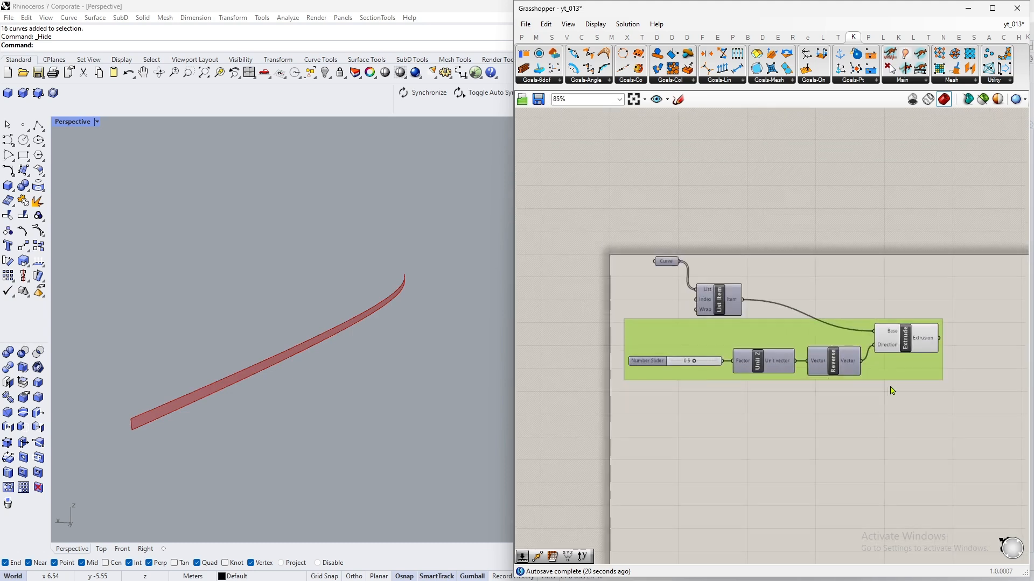
{"action": "left_click", "coordinate": [573, 350]}
- Add a Mesh Surface component, connect the Extrusion output to its Surface input, and place it beyond the Extrude component
{"action": "scroll", "coordinate": [734, 341], "scroll_direction": "up", "scroll_amount": 4}
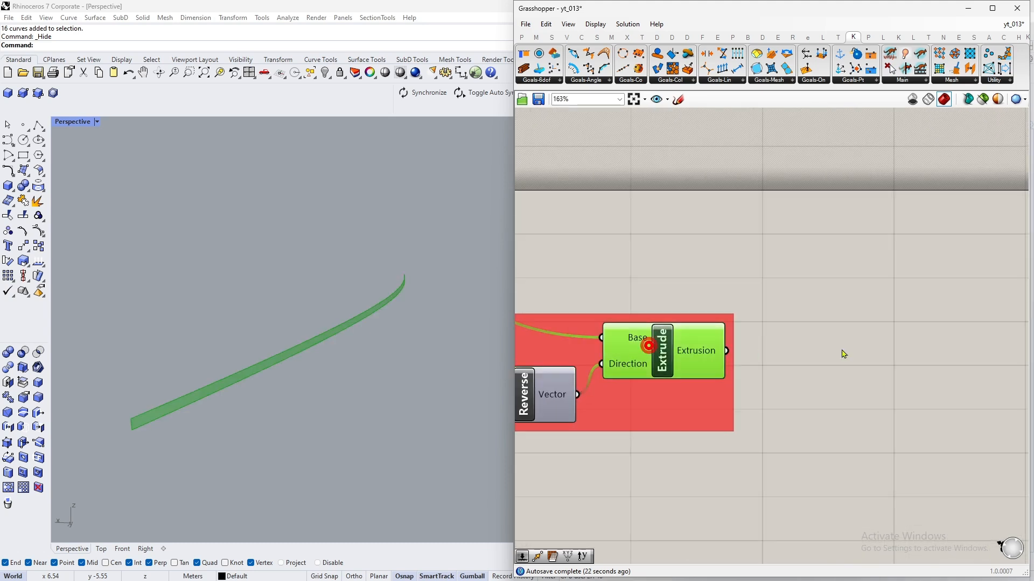
{"action": "left_click", "coordinate": [693, 361]}
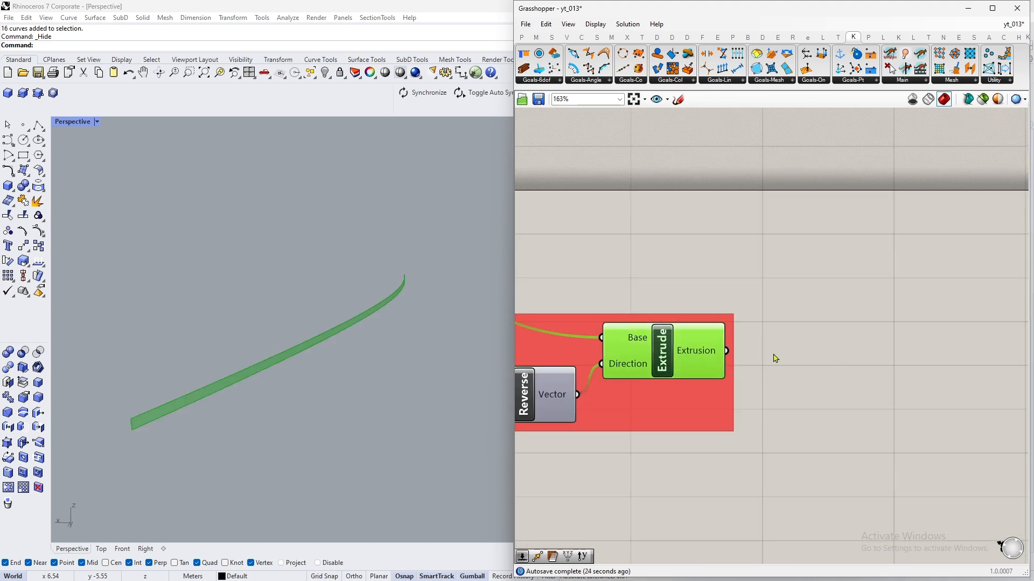
{"action": "double_click", "coordinate": [882, 383]}
{"action": "type", "text": "me"}
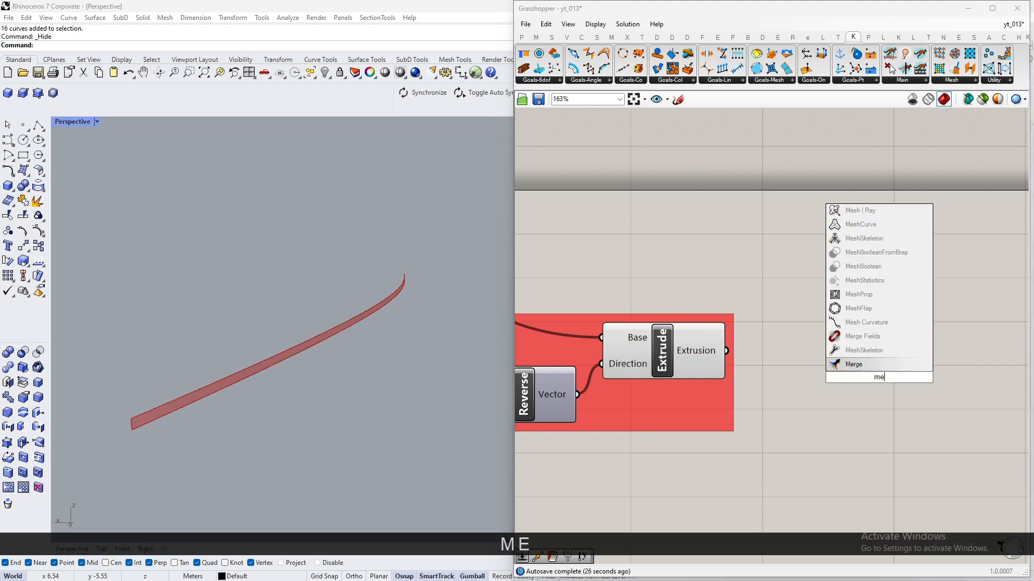
{"action": "type", "text": "sh"}
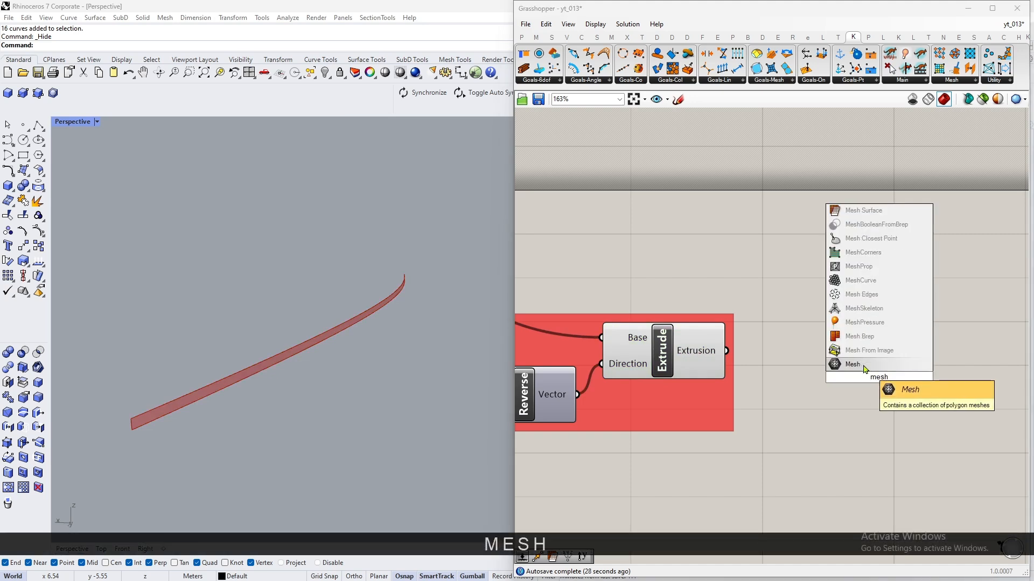
{"action": "type", "text": " su"}
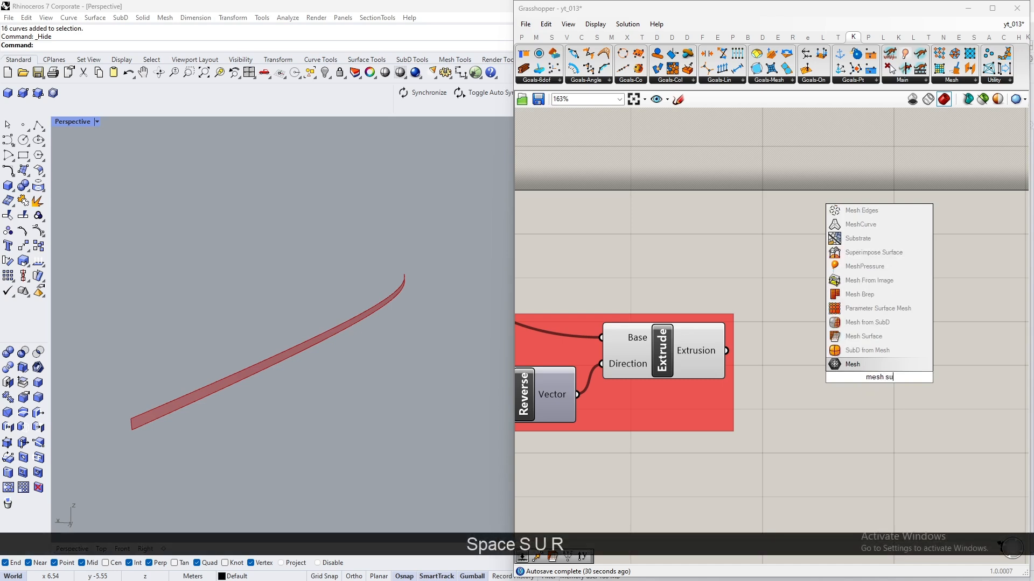
{"action": "type", "text": "rfa"}
{"action": "left_click", "coordinate": [861, 366]}
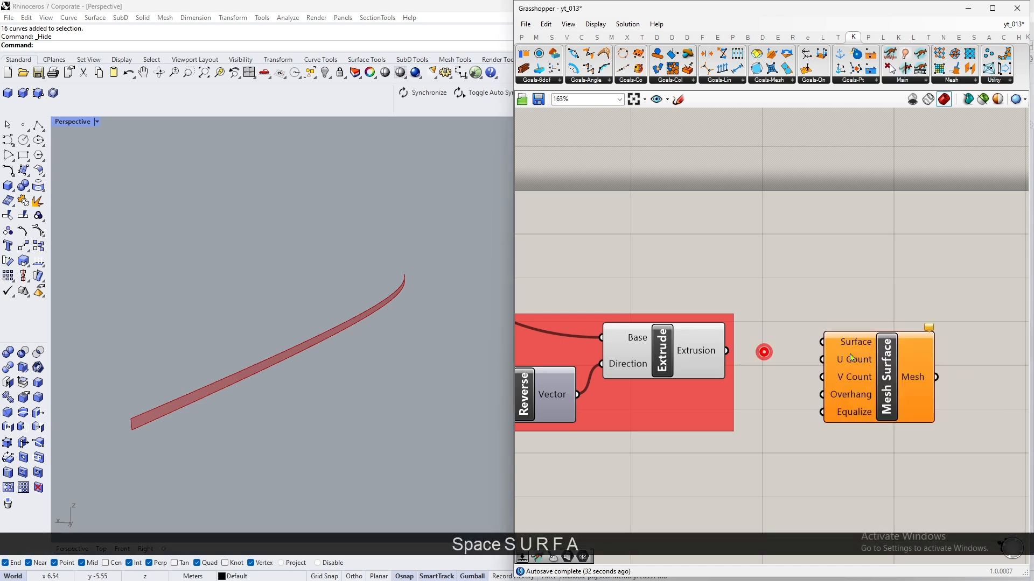
{"action": "left_click_drag", "start_coordinate": [727, 350], "coordinate": [822, 342]}
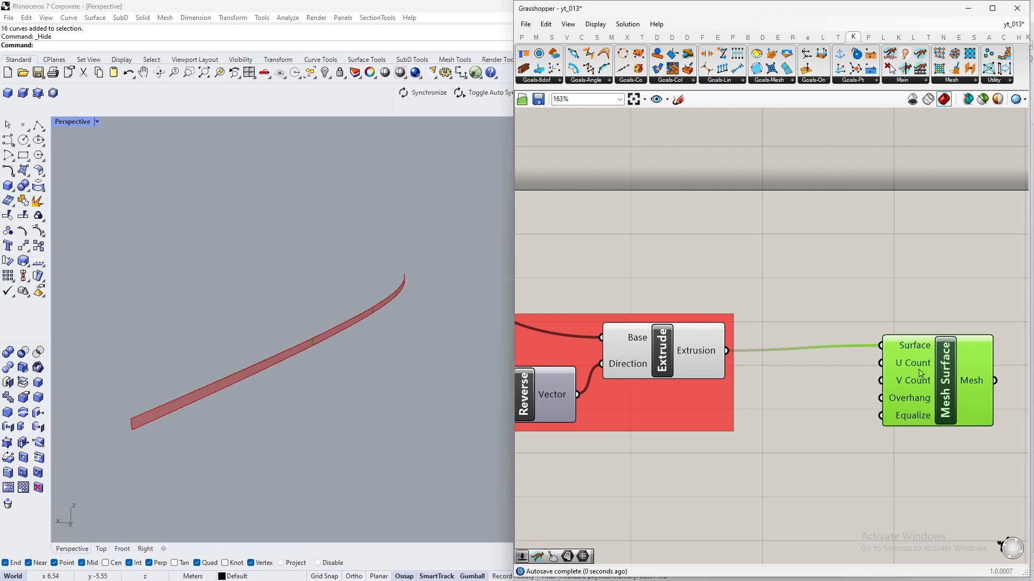
{"action": "scroll", "coordinate": [862, 312], "scroll_direction": "down", "scroll_amount": 2}
{"action": "scroll", "coordinate": [786, 348], "scroll_direction": "up", "scroll_amount": 1}
- Add a number slider with value 3 below the group and connect it to Mesh Surface's U Count input
{"action": "double_click", "coordinate": [704, 384]}
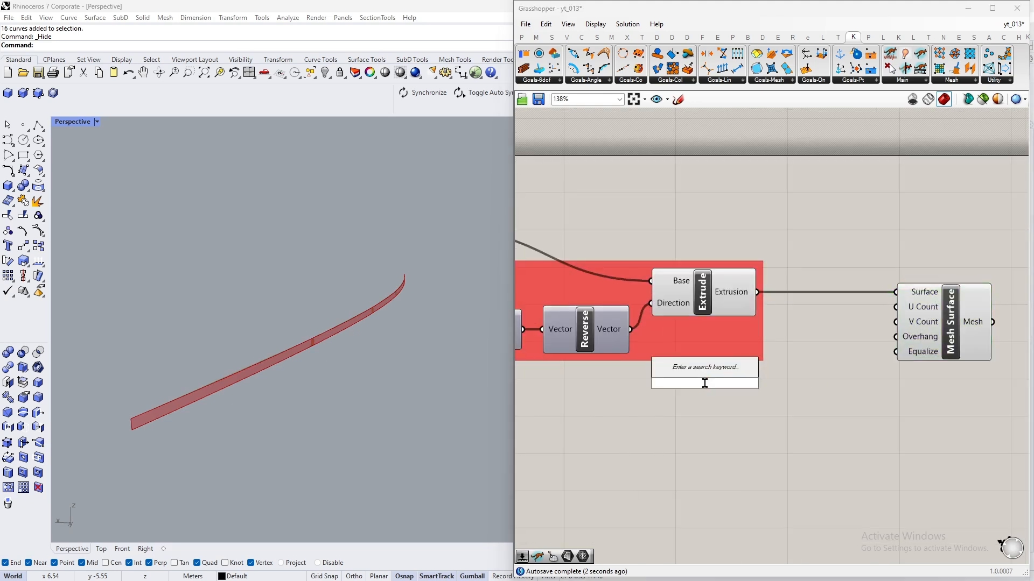
{"action": "type", "text": "3"}
{"action": "key", "text": "Return"}
{"action": "left_click_drag", "start_coordinate": [781, 383], "coordinate": [753, 381]}
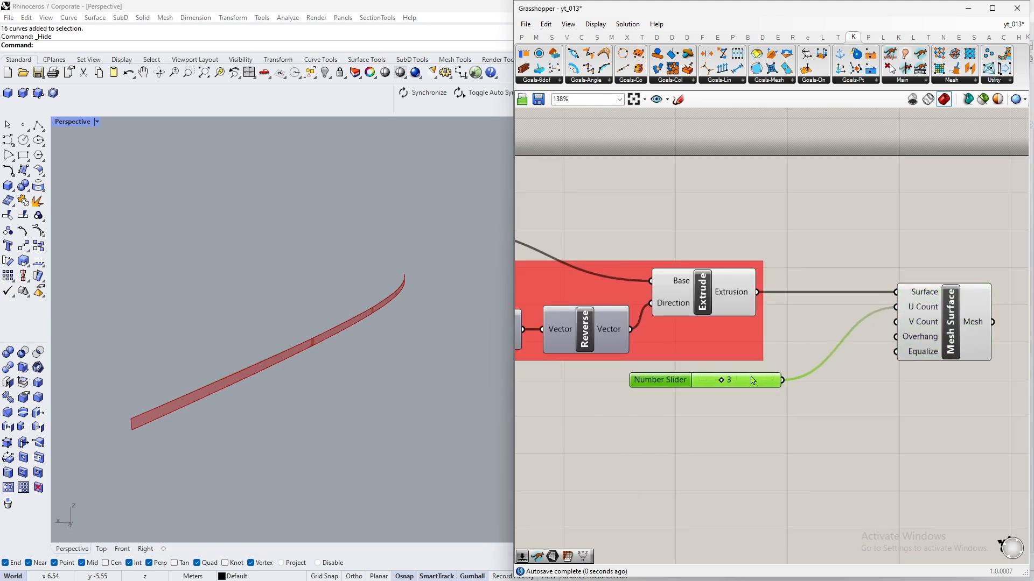
- Add a number slider with value 20 and connect it to the V Count input of Mesh Surface
{"action": "double_click", "coordinate": [706, 399]}
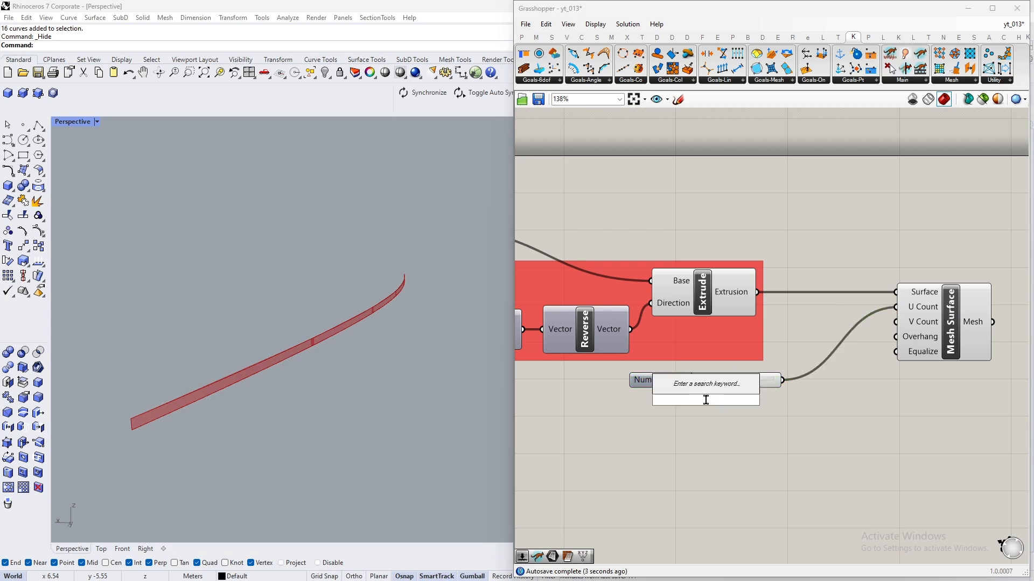
{"action": "type", "text": "20"}
{"action": "key", "text": "Return"}
{"action": "left_click_drag", "start_coordinate": [783, 401], "coordinate": [895, 322]}
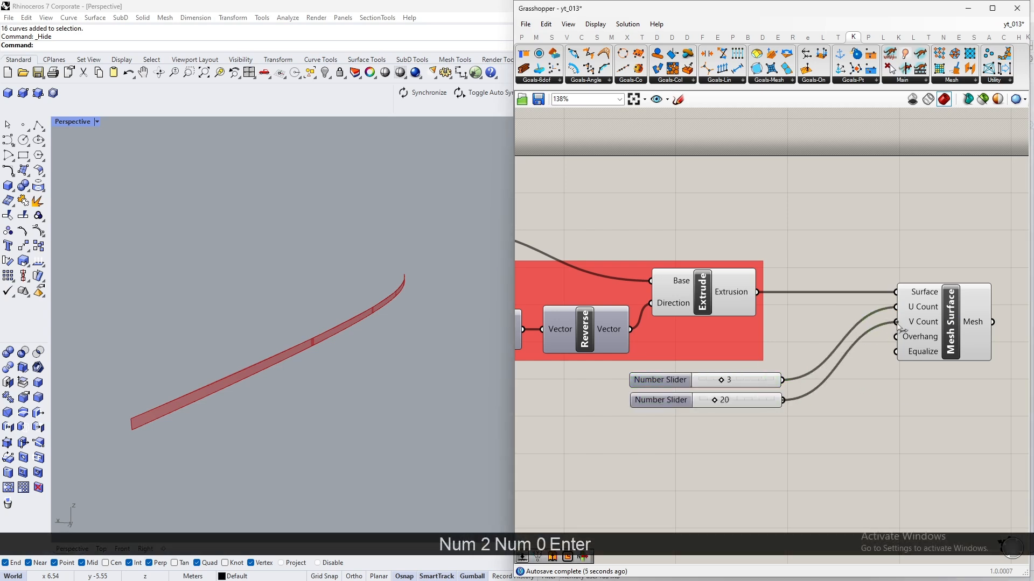
- Turn on the preview of mesh edges so the strip's subdivisions show in the Rhino viewport
{"action": "left_click", "coordinate": [950, 321]}
{"action": "scroll", "coordinate": [288, 407], "scroll_direction": "up", "scroll_amount": 1}
{"action": "left_click", "coordinate": [847, 170]}
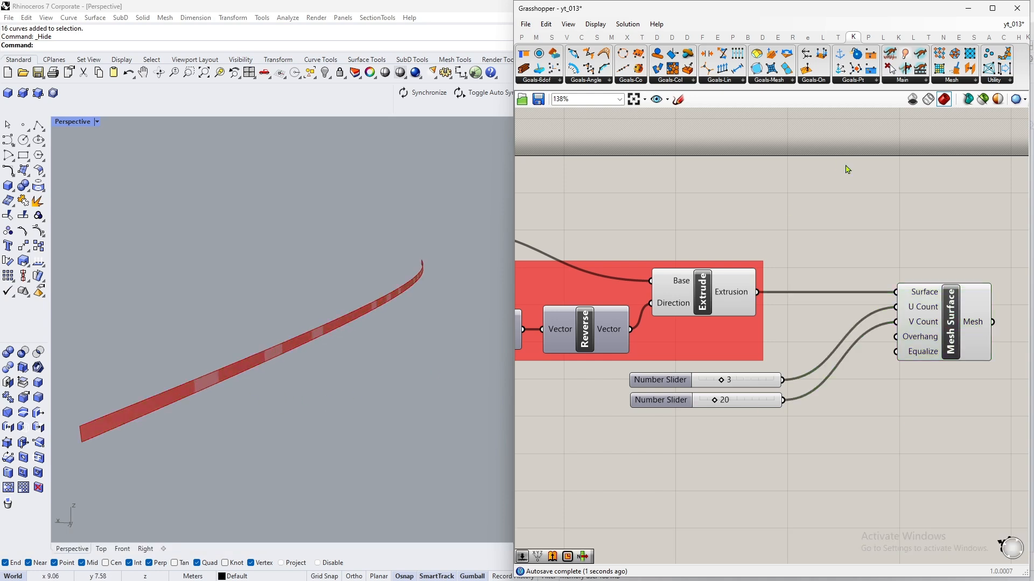
{"action": "left_click", "coordinate": [595, 24]}
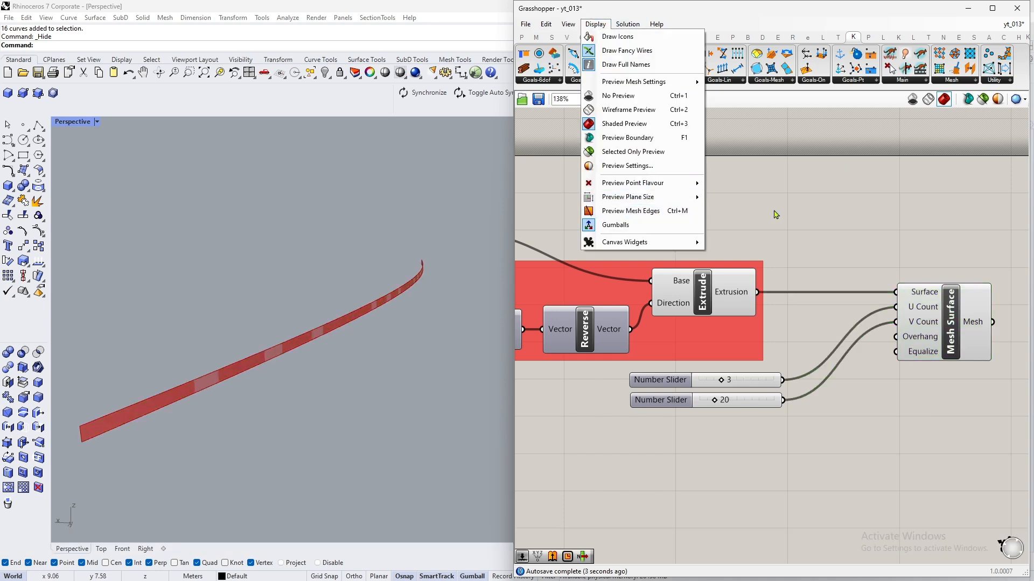
{"action": "left_click", "coordinate": [617, 215]}
{"action": "scroll", "coordinate": [341, 369], "scroll_direction": "up", "scroll_amount": 2}
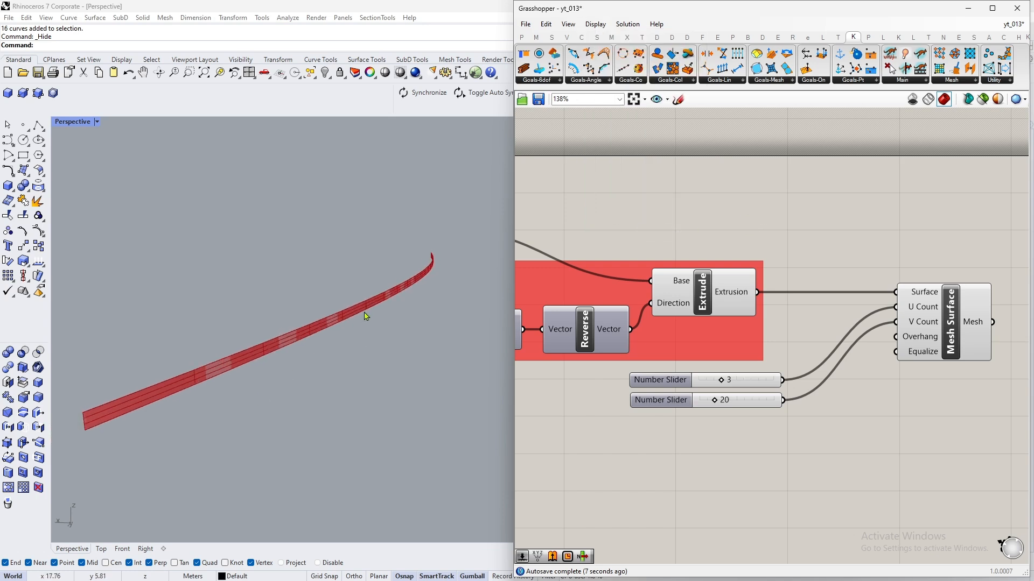
{"action": "scroll", "coordinate": [323, 329], "scroll_direction": "down", "scroll_amount": 2}
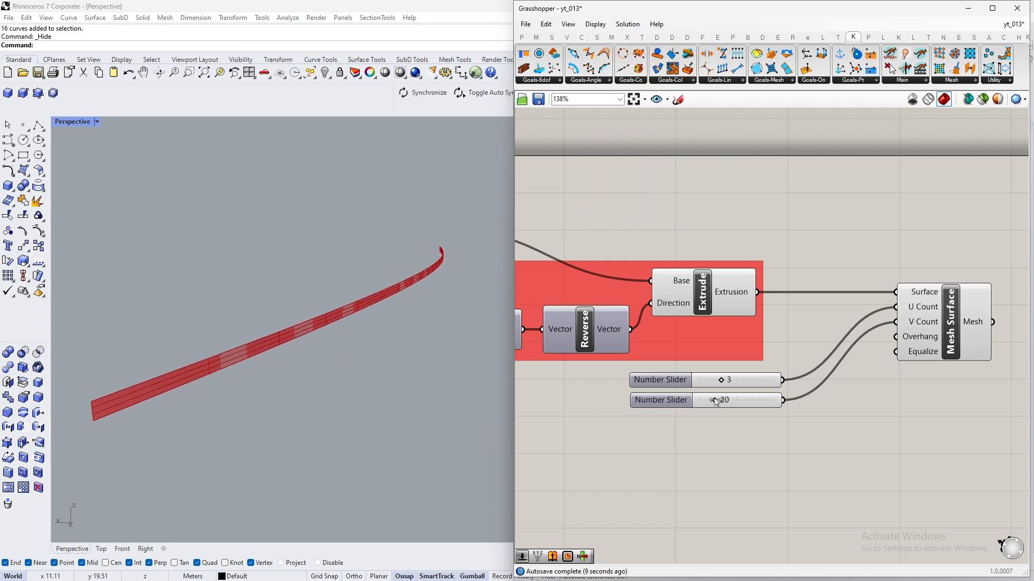
- Raise the V Count slider to 100 and move the Mesh Surface component closer to the Extrude component
{"action": "left_click_drag", "start_coordinate": [714, 401], "coordinate": [747, 405]}
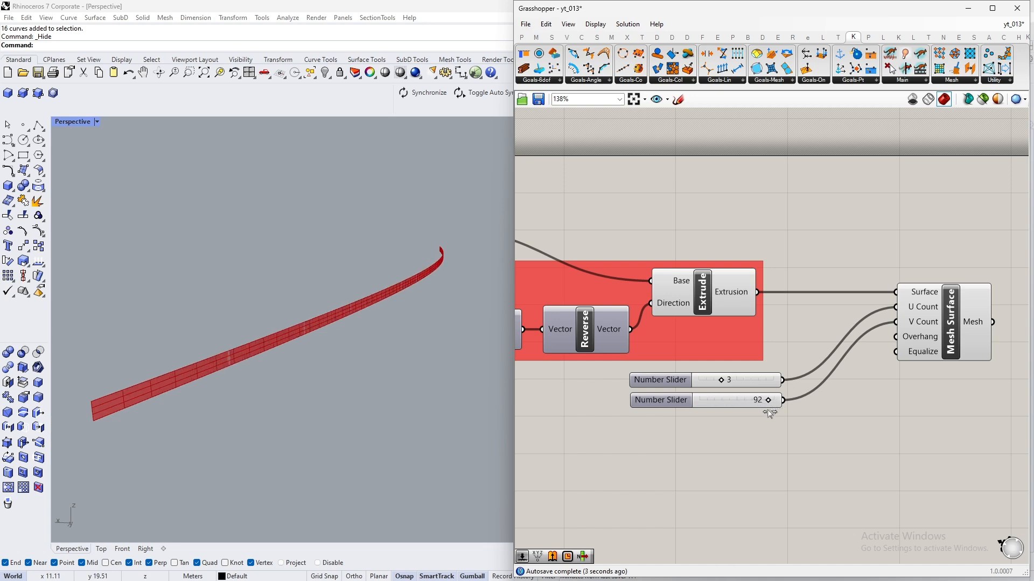
{"action": "scroll", "coordinate": [920, 381], "scroll_direction": "down", "scroll_amount": 1}
{"action": "right_click_drag", "start_coordinate": [921, 381], "coordinate": [861, 377]}
{"action": "left_click_drag", "start_coordinate": [889, 332], "coordinate": [854, 333]}
{"action": "left_click", "coordinate": [654, 387]}
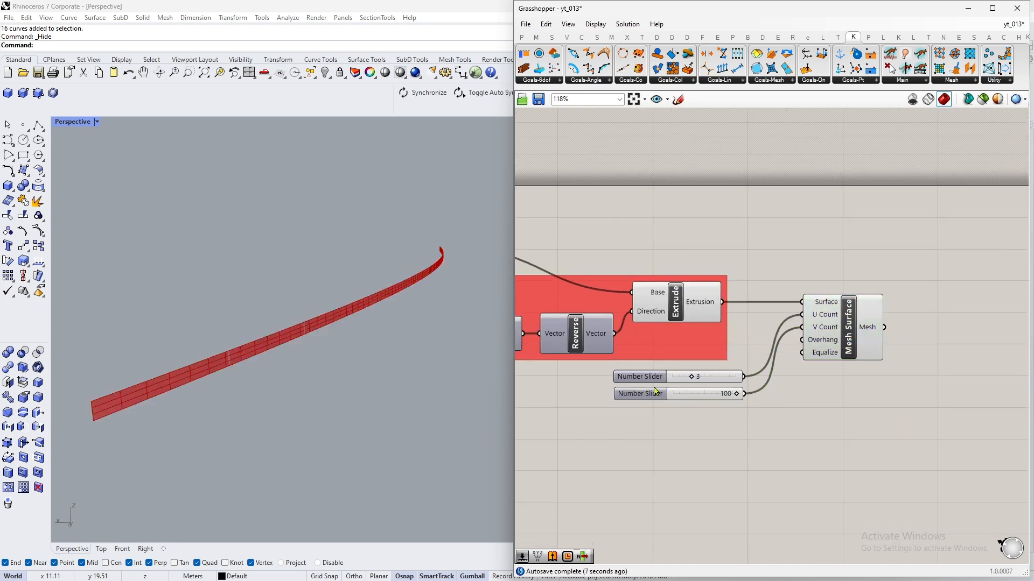
- Examine the subdivided strip mesh in the perspective view together with its Mesh Surface component
{"action": "right_click_drag", "start_coordinate": [802, 351], "coordinate": [684, 364]}
{"action": "scroll", "coordinate": [684, 364], "scroll_direction": "up", "scroll_amount": 2}
{"action": "scroll", "coordinate": [795, 330], "scroll_direction": "down", "scroll_amount": 2}
{"action": "left_click", "coordinate": [762, 352]}
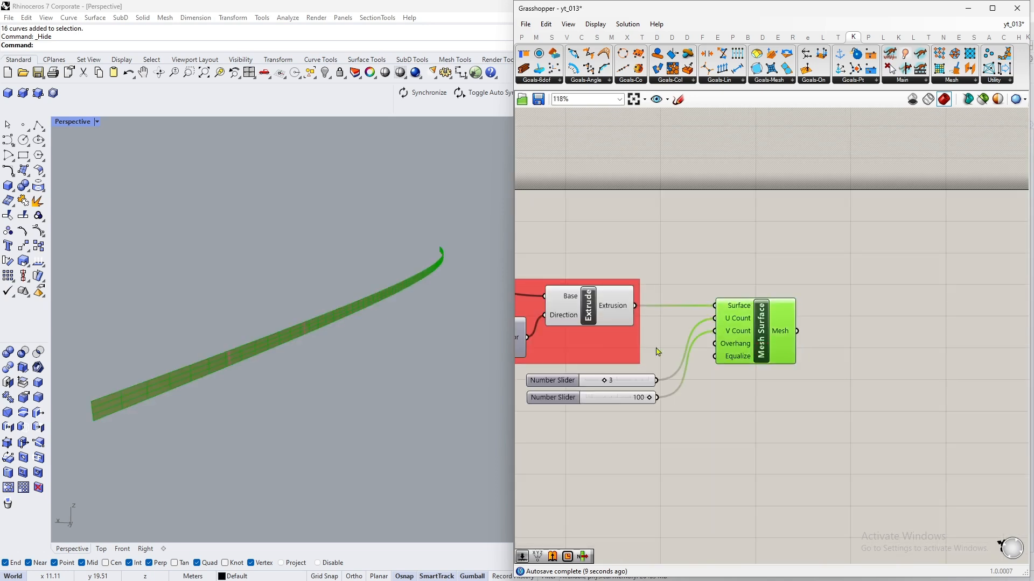
{"action": "scroll", "coordinate": [614, 338], "scroll_direction": "down", "scroll_amount": 1}
{"action": "right_click_drag", "start_coordinate": [318, 376], "coordinate": [260, 302]}
{"action": "scroll", "coordinate": [365, 247], "scroll_direction": "down", "scroll_amount": 4}
{"action": "scroll", "coordinate": [358, 247], "scroll_direction": "up", "scroll_amount": 5}
{"action": "left_click", "coordinate": [898, 353]}
{"action": "scroll", "coordinate": [649, 344], "scroll_direction": "down", "scroll_amount": 2}
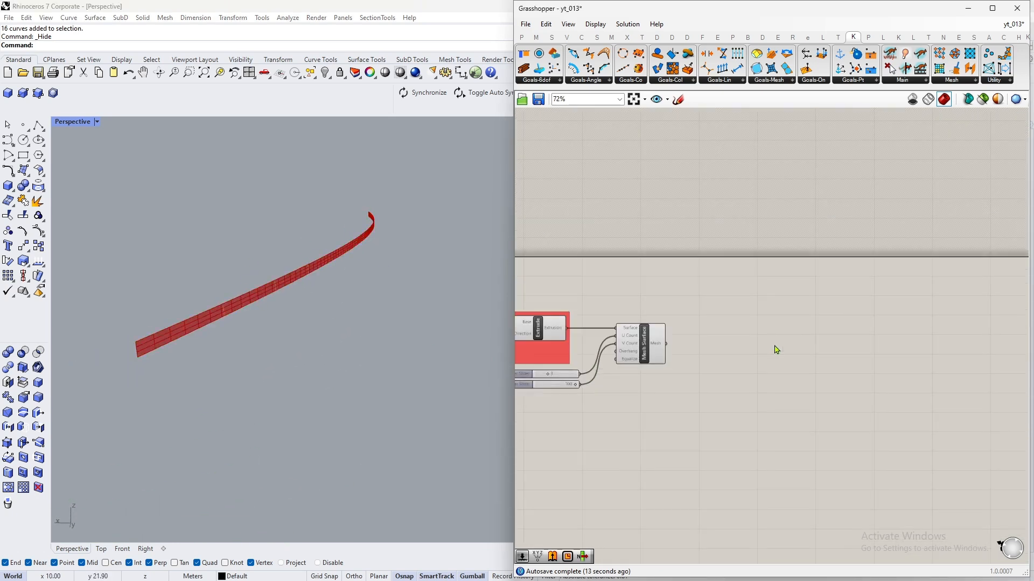
- Add a Kangaroo Solver component and place it well beyond Mesh Surface, leaving room between them
{"action": "left_click", "coordinate": [769, 346]}
{"action": "left_click", "coordinate": [910, 81]}
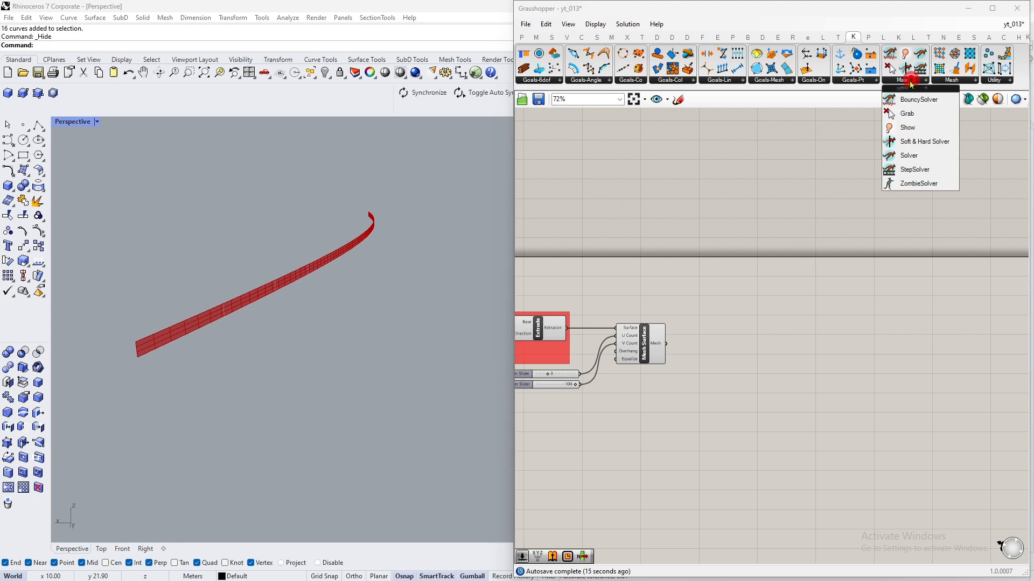
{"action": "left_click", "coordinate": [915, 157]}
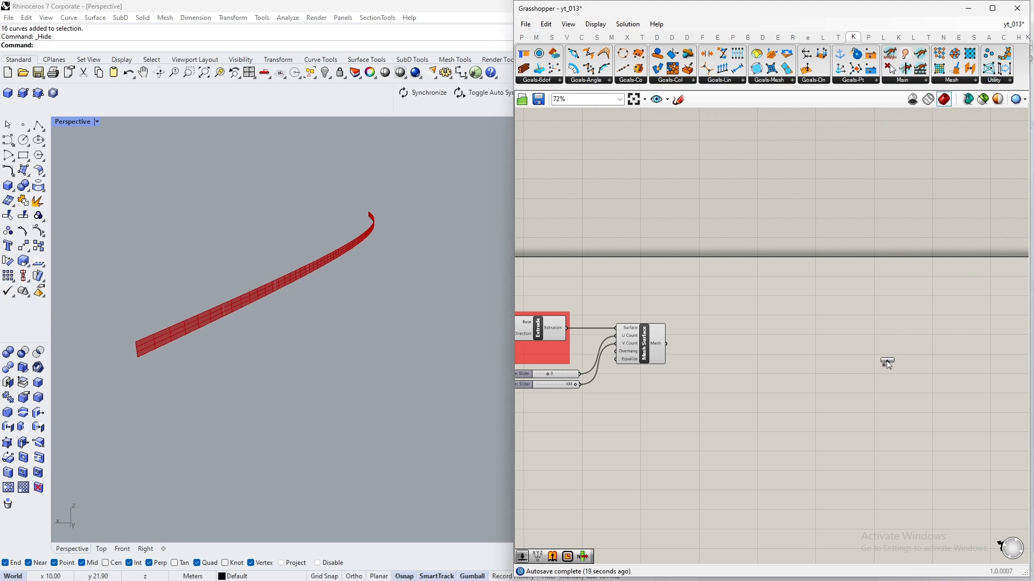
{"action": "left_click", "coordinate": [866, 370]}
{"action": "scroll", "coordinate": [797, 417], "scroll_direction": "up", "scroll_amount": 4}
{"action": "left_click_drag", "start_coordinate": [942, 308], "coordinate": [916, 215]}
{"action": "scroll", "coordinate": [888, 411], "scroll_direction": "down", "scroll_amount": 4}
{"action": "scroll", "coordinate": [890, 411], "scroll_direction": "up", "scroll_amount": 3}
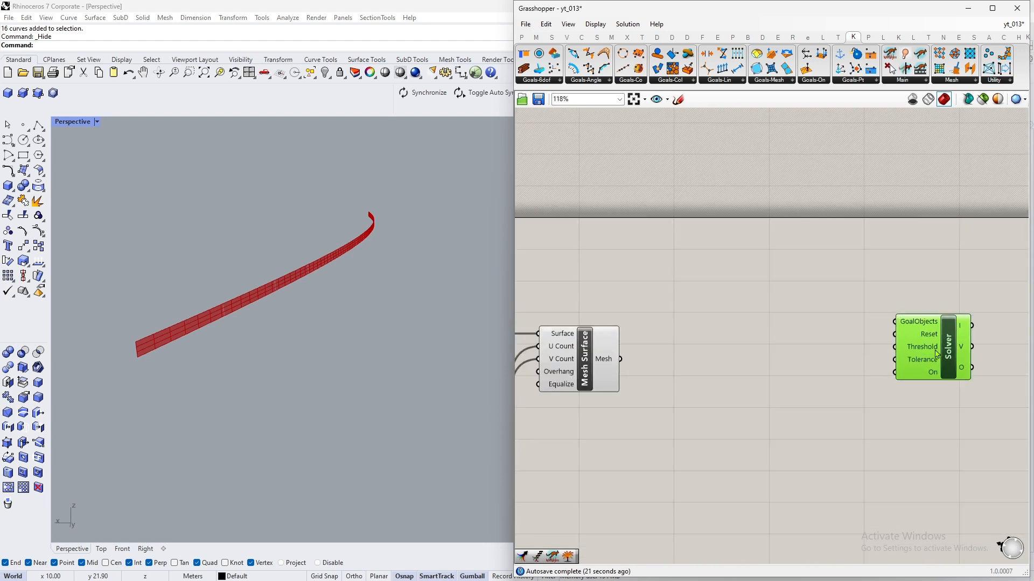
- Add a Kangaroo Show component between Mesh Surface and Solver and connect the Mesh output to its G input
{"action": "left_click", "coordinate": [850, 276]}
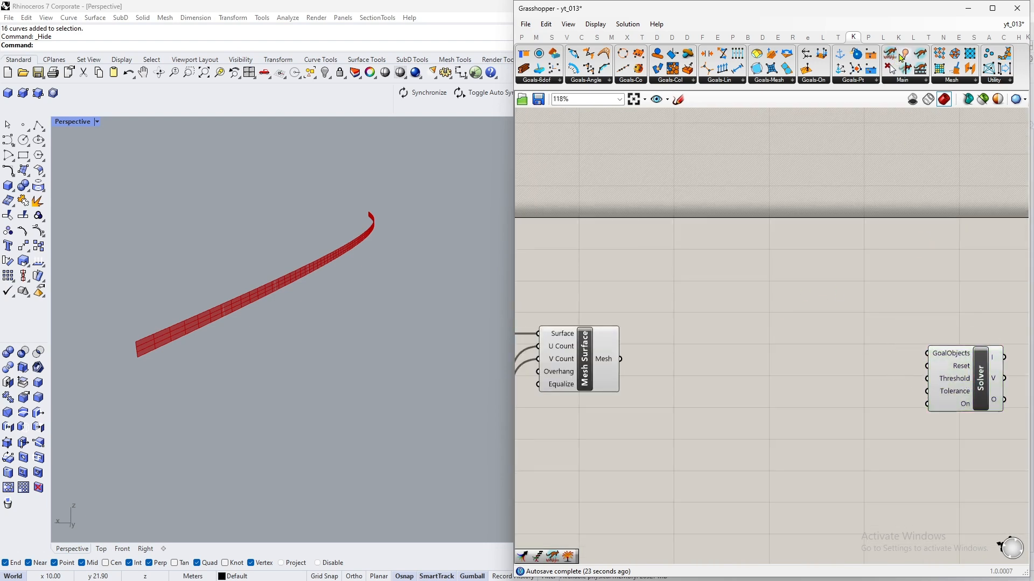
{"action": "left_click_drag", "start_coordinate": [902, 57], "coordinate": [796, 324]}
{"action": "left_click", "coordinate": [876, 303]}
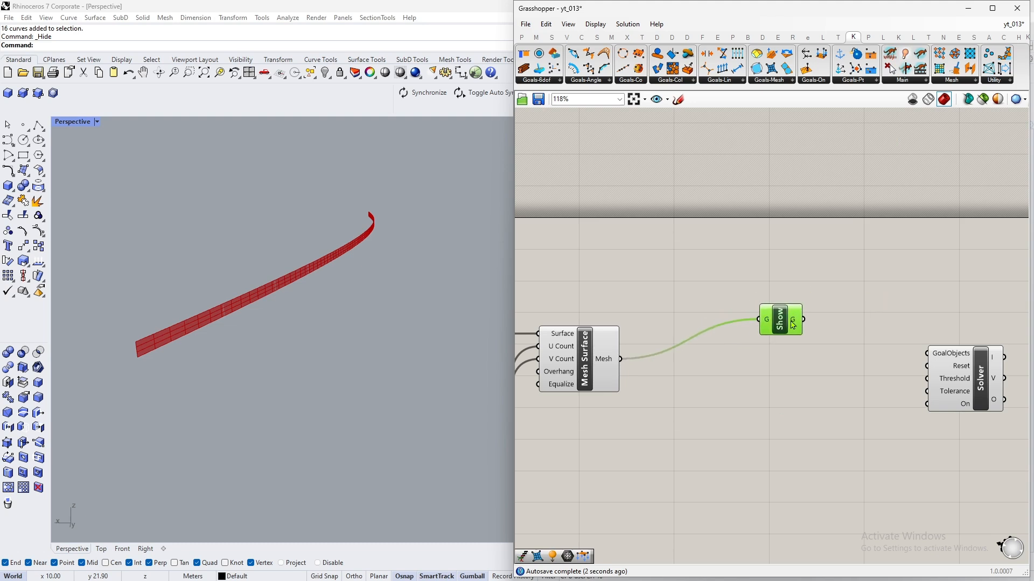
- Add an Entwine component, connect the Show output to Branch {0;0}, and align Show so the wire runs straight
{"action": "double_click", "coordinate": [878, 329]}
{"action": "type", "text": "entwe"}
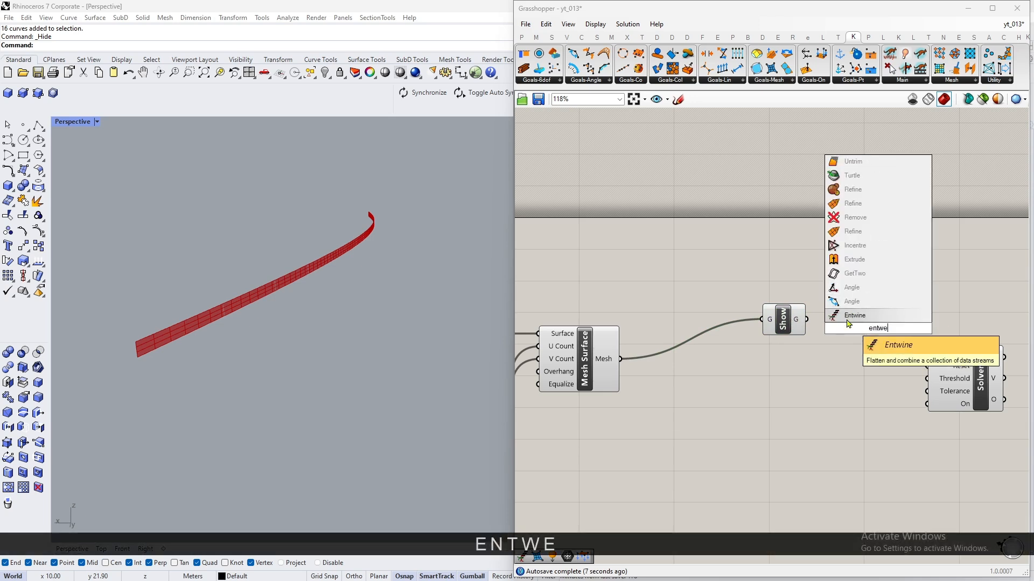
{"action": "key", "text": "Return"}
{"action": "scroll", "coordinate": [808, 327], "scroll_direction": "up", "scroll_amount": 2}
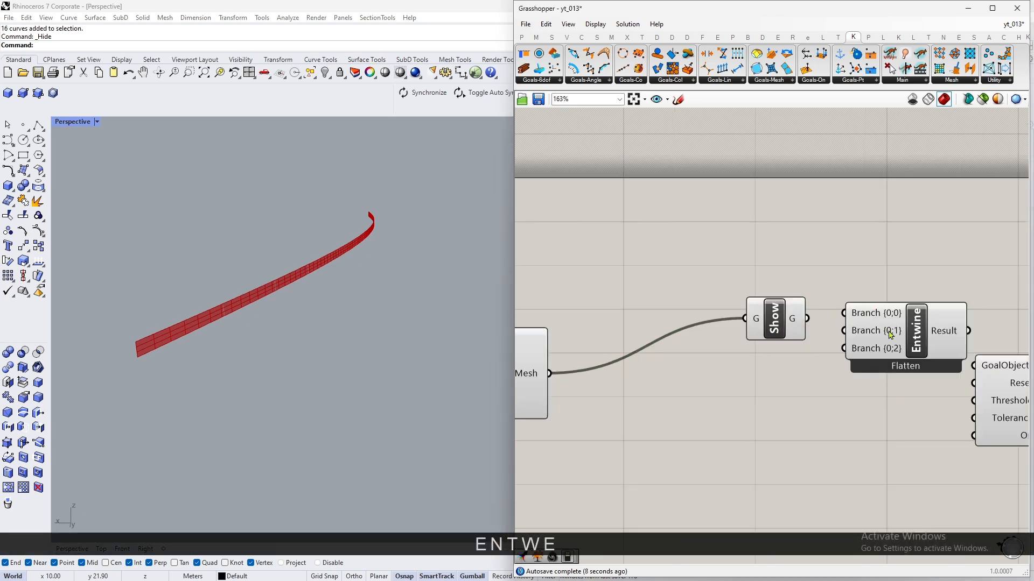
{"action": "left_click_drag", "start_coordinate": [806, 318], "coordinate": [844, 314]}
{"action": "left_click_drag", "start_coordinate": [775, 332], "coordinate": [767, 326]}
{"action": "left_click", "coordinate": [724, 350]}
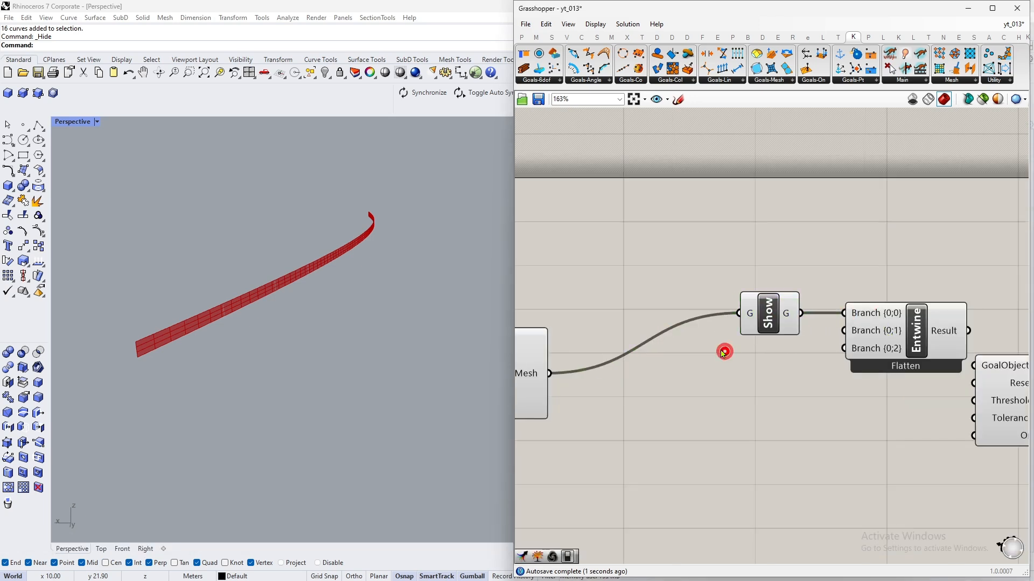
- Move Entwine closer to Show and connect its Result output to the Solver's GoalObjects input
{"action": "right_click_drag", "start_coordinate": [926, 335], "coordinate": [842, 335]}
{"action": "scroll", "coordinate": [842, 335], "scroll_direction": "up", "scroll_amount": 1}
{"action": "left_click_drag", "start_coordinate": [843, 338], "coordinate": [820, 338]}
{"action": "left_click", "coordinate": [807, 423]}
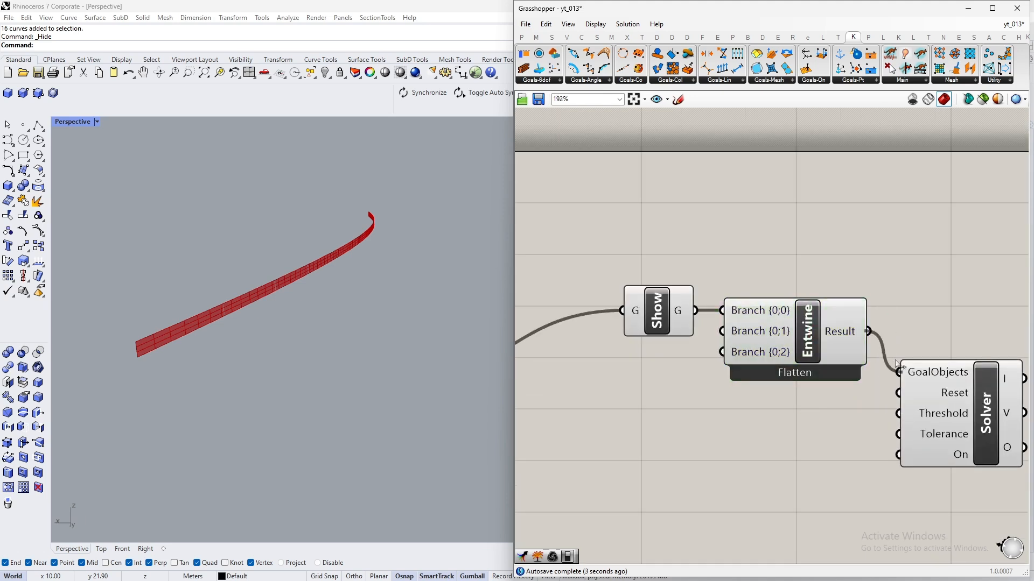
{"action": "left_click_drag", "start_coordinate": [895, 364], "coordinate": [896, 368]}
- Move Solver and Entwine farther from Show and line Entwine up with the Solver's GoalObjects input
{"action": "scroll", "coordinate": [896, 364], "scroll_direction": "down", "scroll_amount": 4}
{"action": "right_click_drag", "start_coordinate": [895, 364], "coordinate": [853, 314]}
{"action": "scroll", "coordinate": [862, 329], "scroll_direction": "up", "scroll_amount": 3}
{"action": "right_click", "coordinate": [807, 286]}
{"action": "left_click", "coordinate": [932, 199]}
{"action": "left_click", "coordinate": [913, 361]}
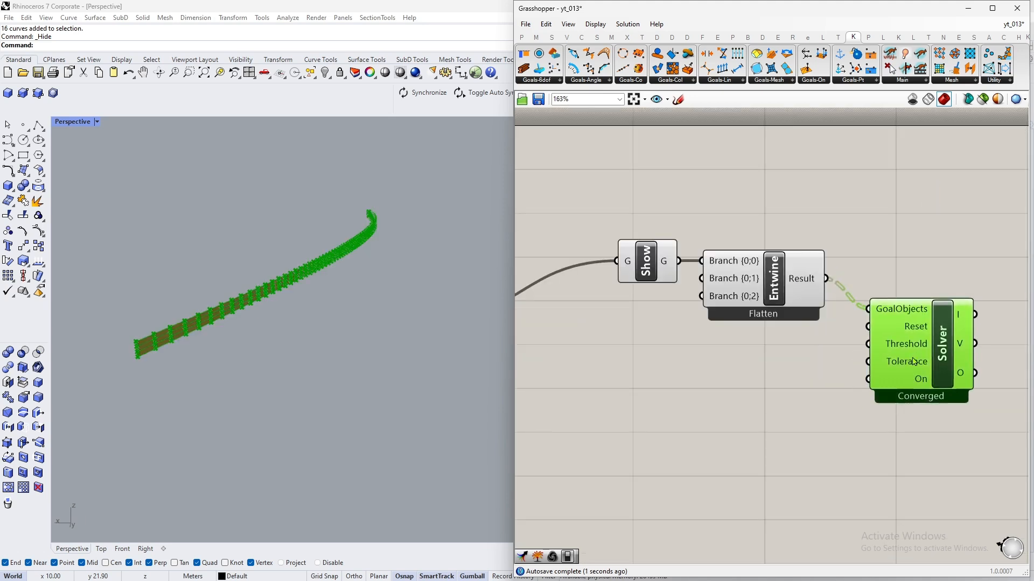
{"action": "left_click_drag", "start_coordinate": [914, 362], "coordinate": [951, 364]}
{"action": "left_click_drag", "start_coordinate": [756, 291], "coordinate": [820, 321]}
{"action": "left_click", "coordinate": [735, 391]}
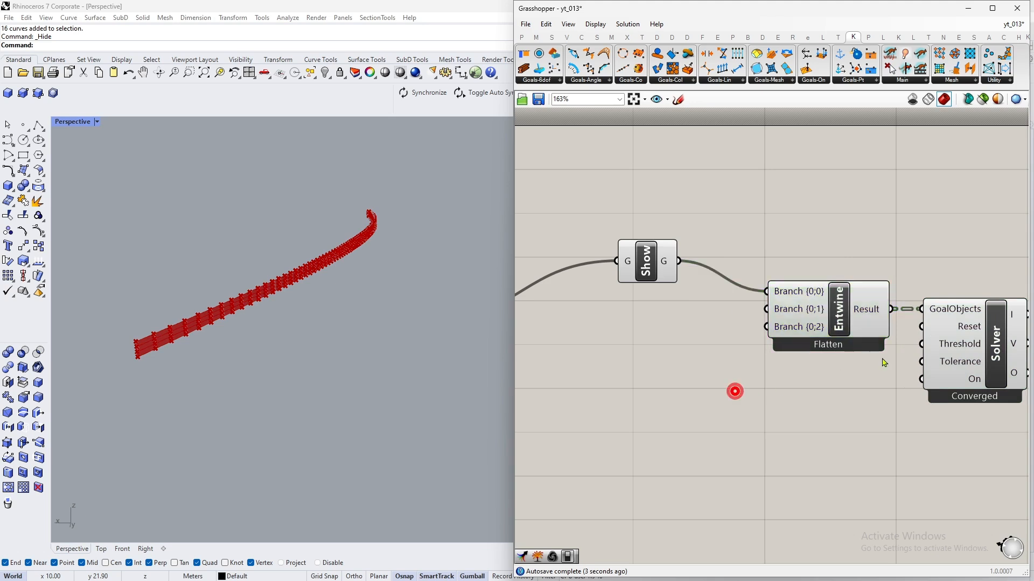
- Move the Show component slightly higher on the canvas
{"action": "right_click_drag", "start_coordinate": [883, 362], "coordinate": [932, 384]}
{"action": "scroll", "coordinate": [931, 383], "scroll_direction": "down", "scroll_amount": 1}
{"action": "left_click_drag", "start_coordinate": [733, 297], "coordinate": [731, 281]}
{"action": "left_click", "coordinate": [726, 311]}
- Remove the third branch input from Entwine, keeping only {0;0} and {0;1}
{"action": "scroll", "coordinate": [727, 312], "scroll_direction": "down", "scroll_amount": 1}
{"action": "scroll", "coordinate": [842, 350], "scroll_direction": "up", "scroll_amount": 1}
{"action": "right_click_drag", "start_coordinate": [842, 350], "coordinate": [830, 344]}
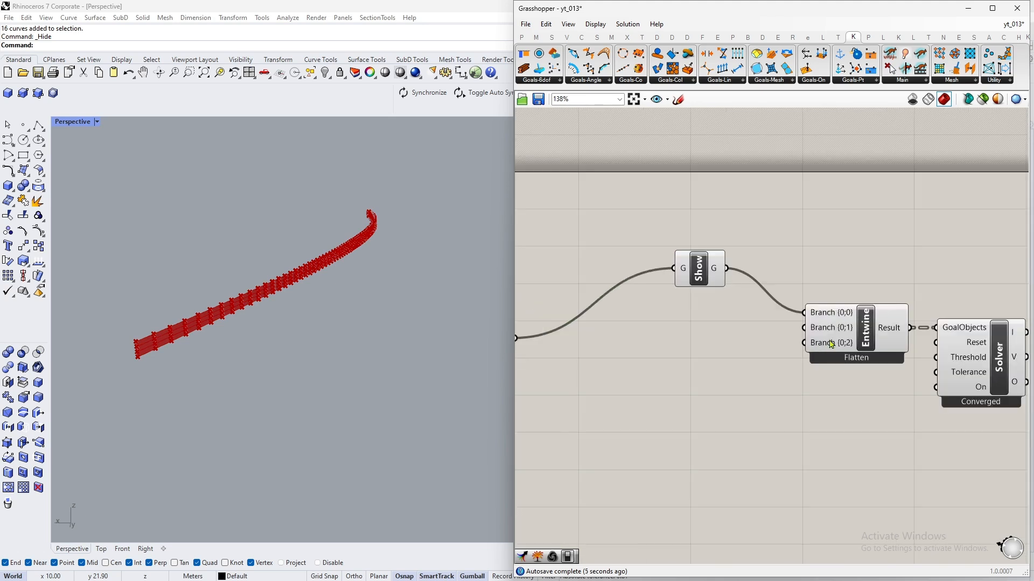
{"action": "scroll", "coordinate": [851, 345], "scroll_direction": "up", "scroll_amount": 5}
{"action": "left_click", "coordinate": [867, 341]}
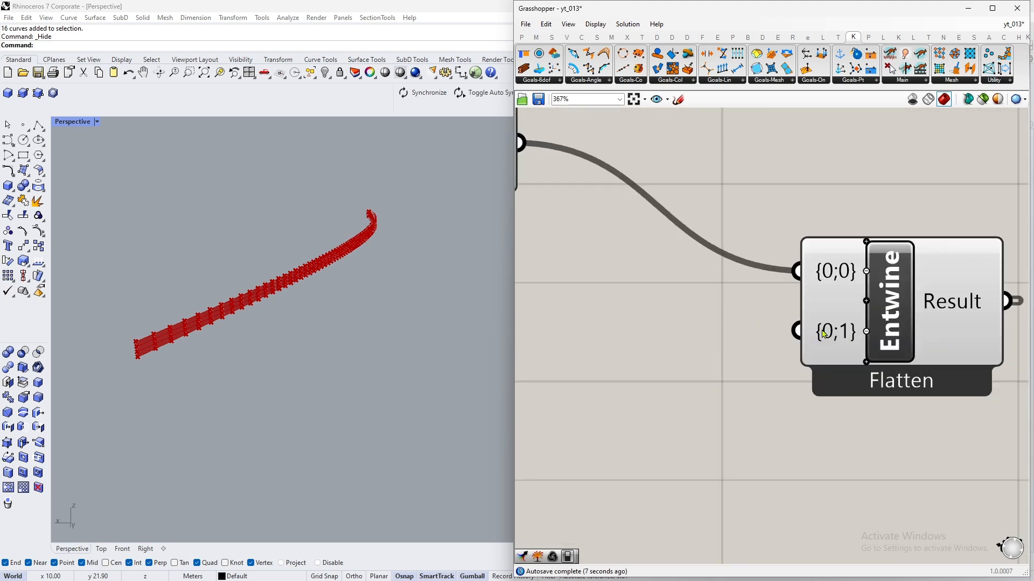
{"action": "scroll", "coordinate": [821, 333], "scroll_direction": "down", "scroll_amount": 3}
{"action": "scroll", "coordinate": [935, 305], "scroll_direction": "down", "scroll_amount": 3}
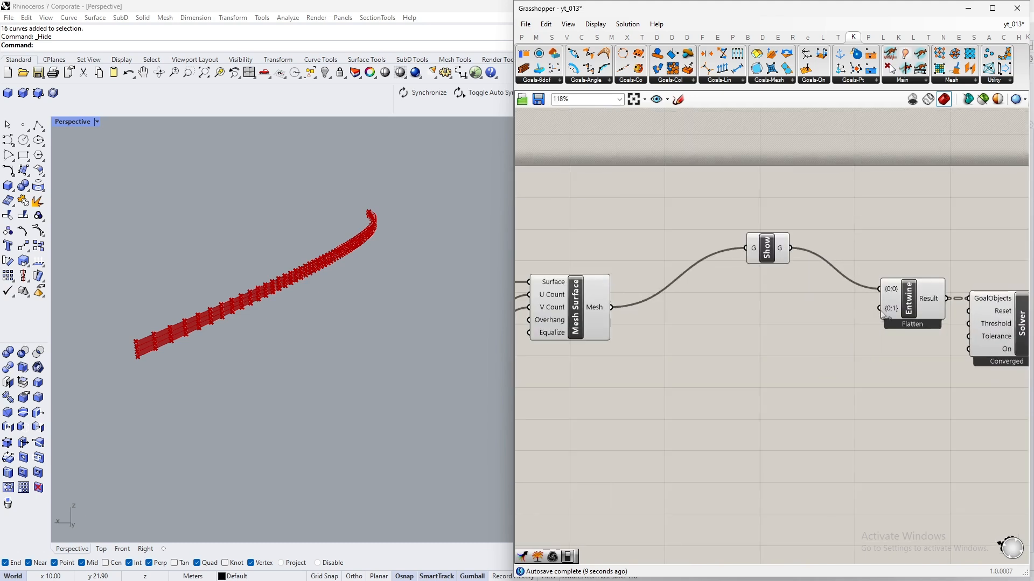
{"action": "scroll", "coordinate": [770, 336], "scroll_direction": "down", "scroll_amount": 2}
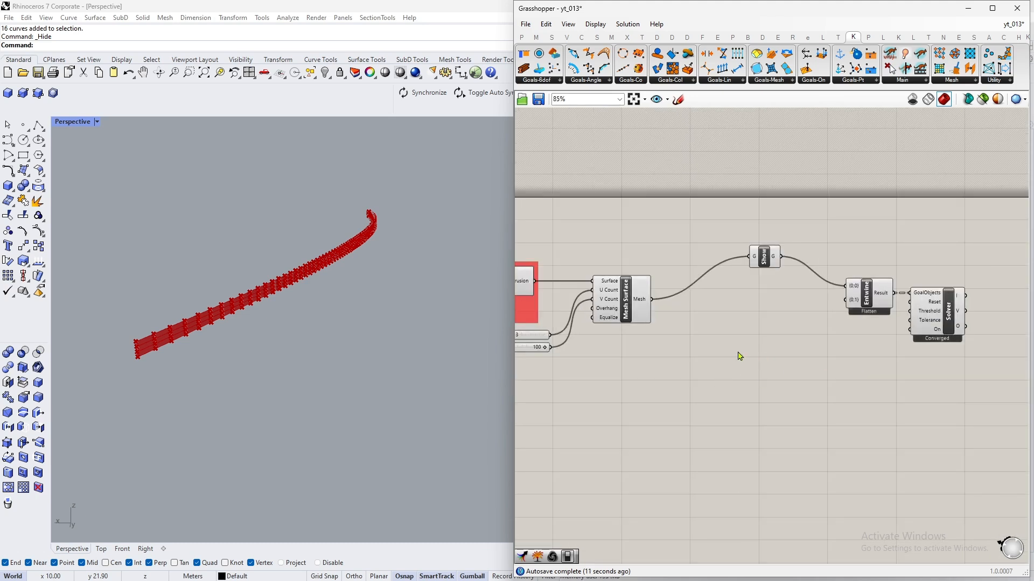
{"action": "scroll", "coordinate": [918, 338], "scroll_direction": "up", "scroll_amount": 2}
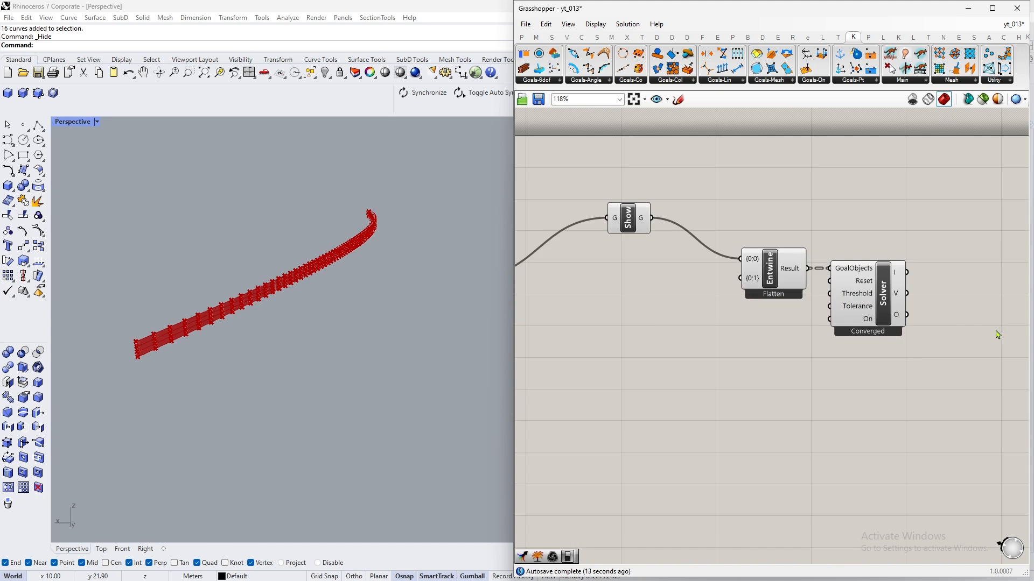
{"action": "double_click", "coordinate": [972, 322]}
{"action": "type", "text": "ext"}
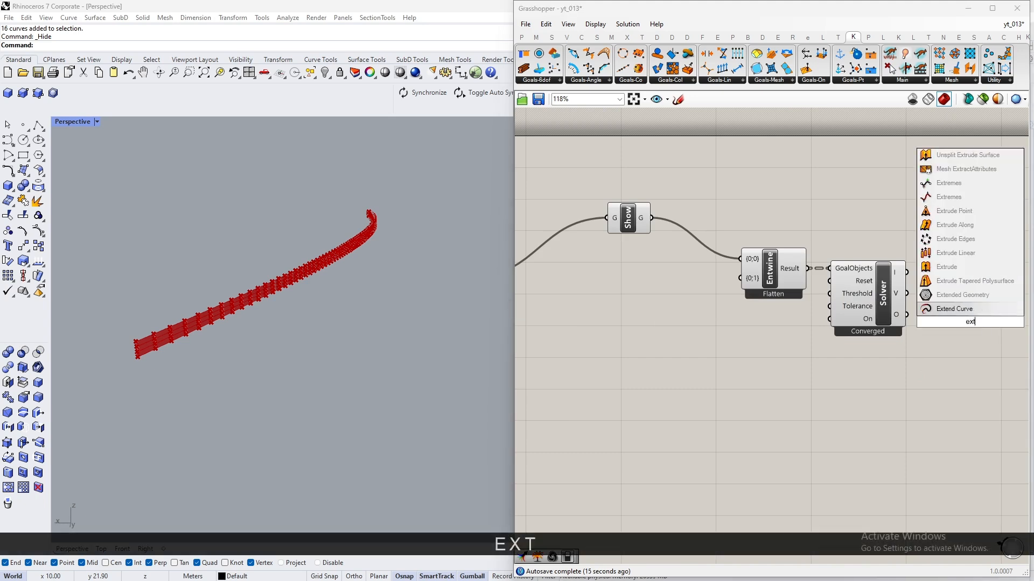
{"action": "left_click", "coordinate": [968, 360]}
- Add an Explode Tree component, connect the Solver's O output to its Data input, and align it beside the Solver
{"action": "double_click", "coordinate": [965, 354]}
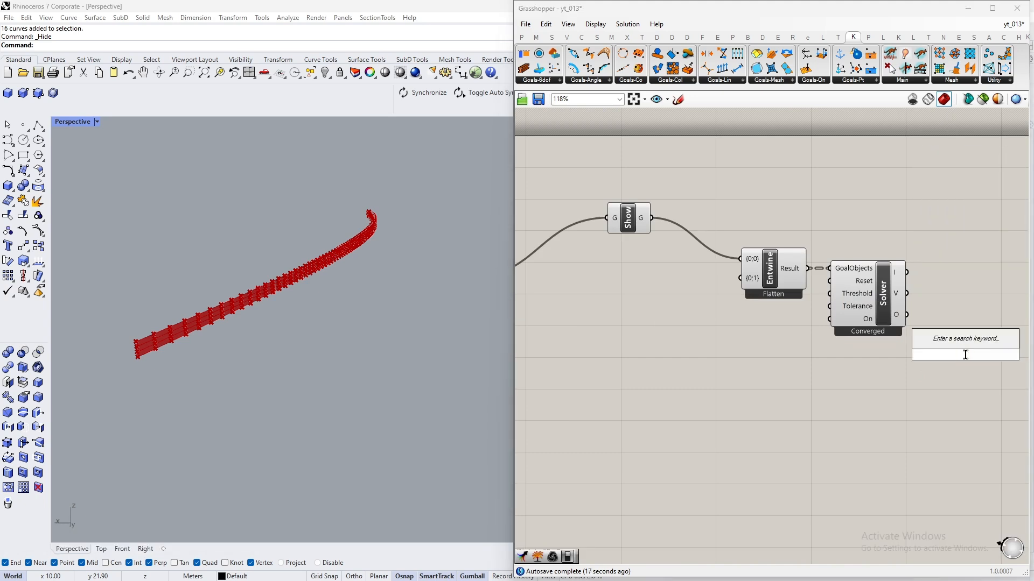
{"action": "type", "text": "ex"}
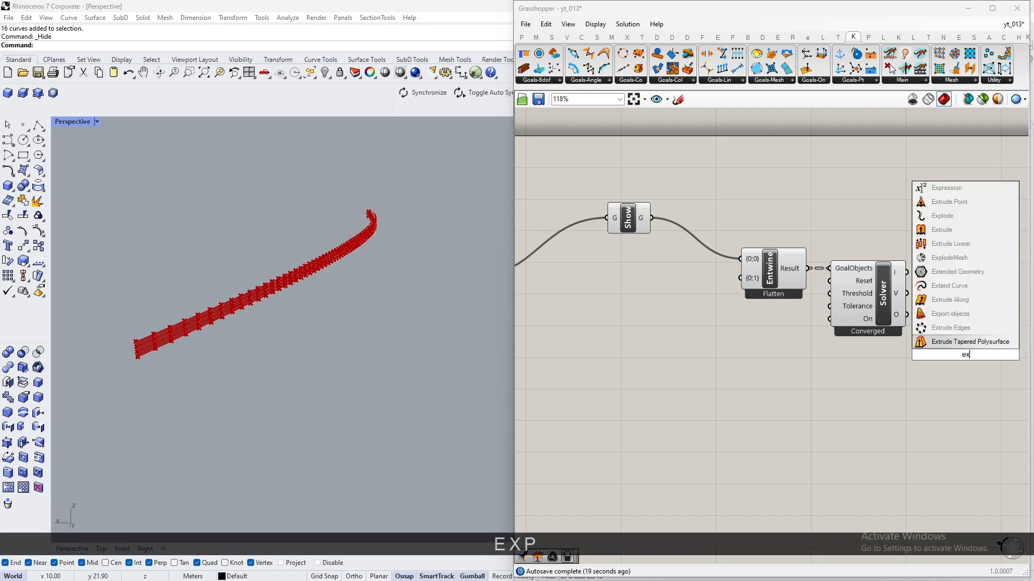
{"action": "type", "text": "plode tree"}
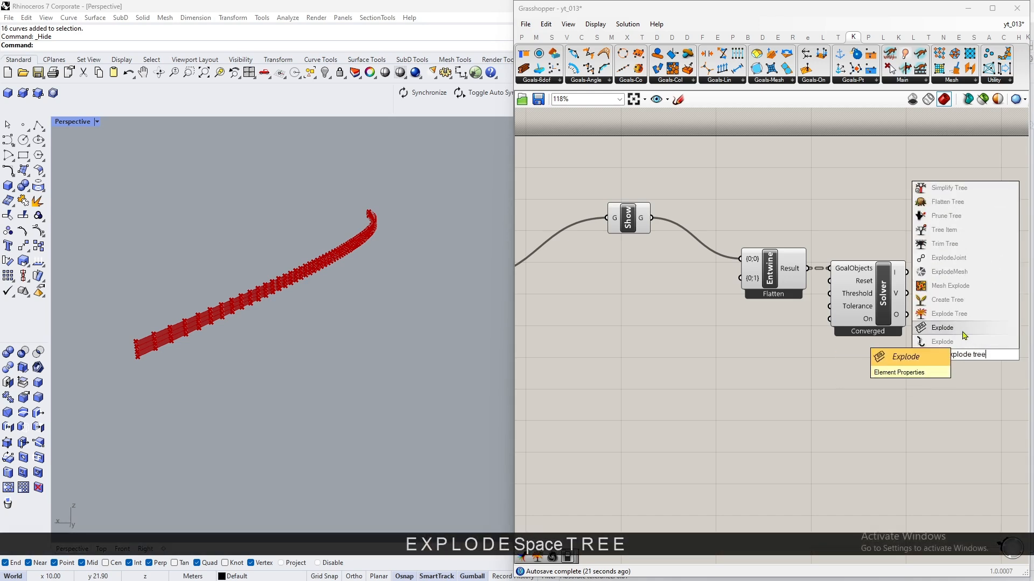
{"action": "key", "text": "Return"}
{"action": "scroll", "coordinate": [917, 320], "scroll_direction": "up", "scroll_amount": 2}
{"action": "left_click_drag", "start_coordinate": [903, 313], "coordinate": [930, 370]}
{"action": "right_click_drag", "start_coordinate": [1020, 376], "coordinate": [898, 399]}
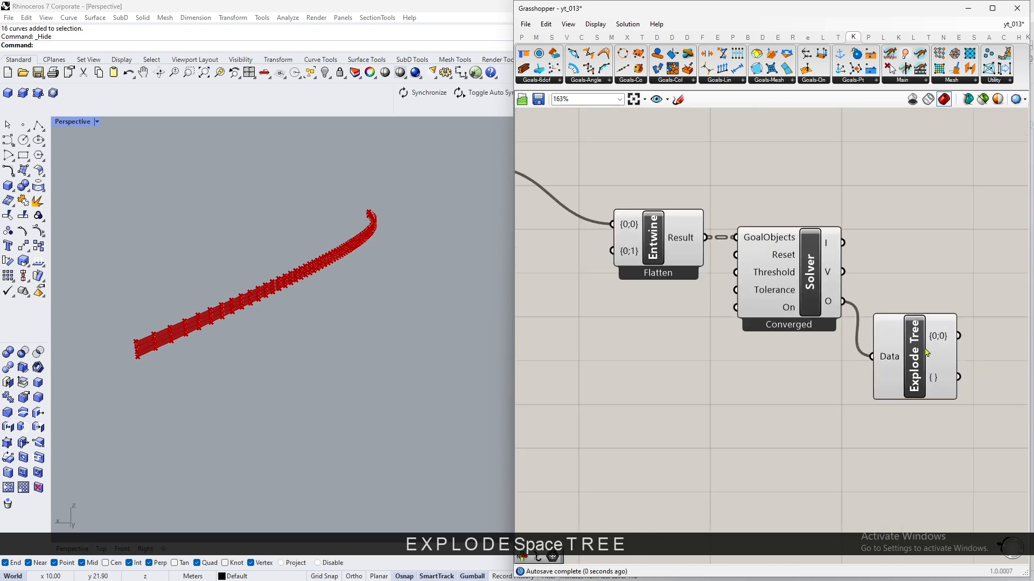
{"action": "left_click", "coordinate": [888, 302]}
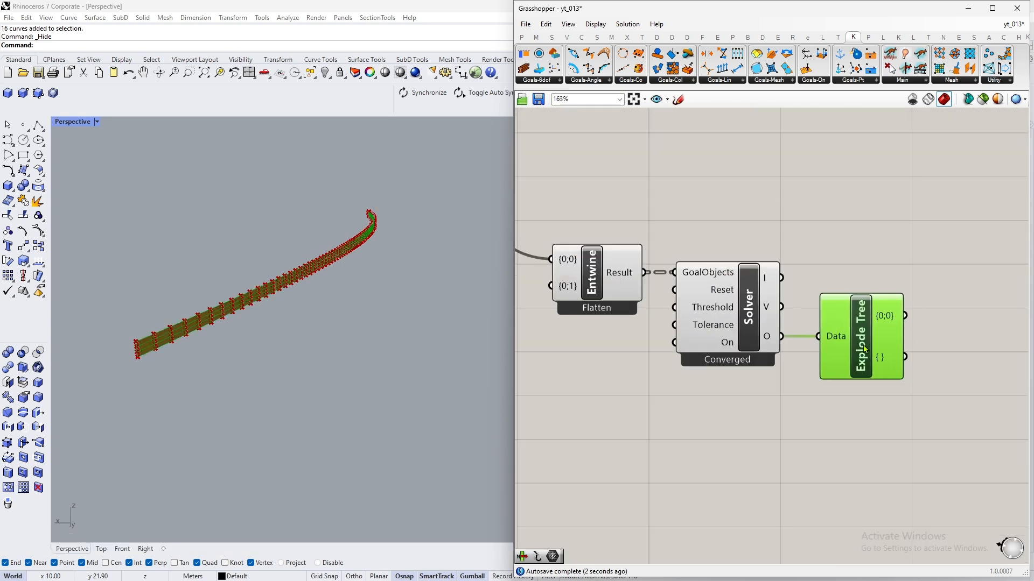
- Add a Mesh parameter beyond Explode Tree and connect the {0;0} output to it
{"action": "scroll", "coordinate": [879, 371], "scroll_direction": "down", "scroll_amount": 5}
{"action": "scroll", "coordinate": [792, 360], "scroll_direction": "up", "scroll_amount": 4}
{"action": "right_click_drag", "start_coordinate": [812, 359], "coordinate": [913, 360]}
{"action": "double_click", "coordinate": [973, 352]}
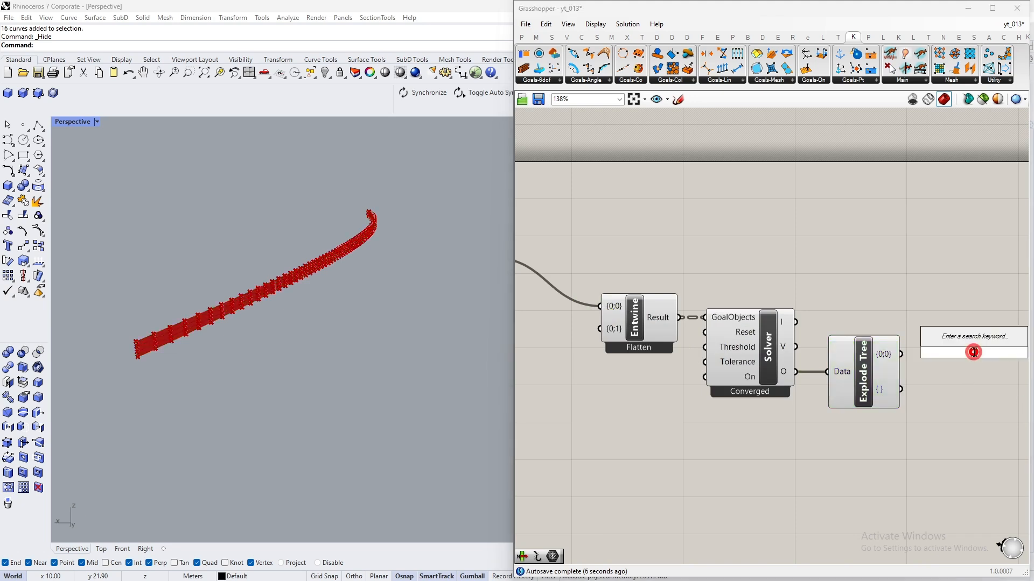
{"action": "type", "text": "mesh"}
{"action": "key", "text": "Return"}
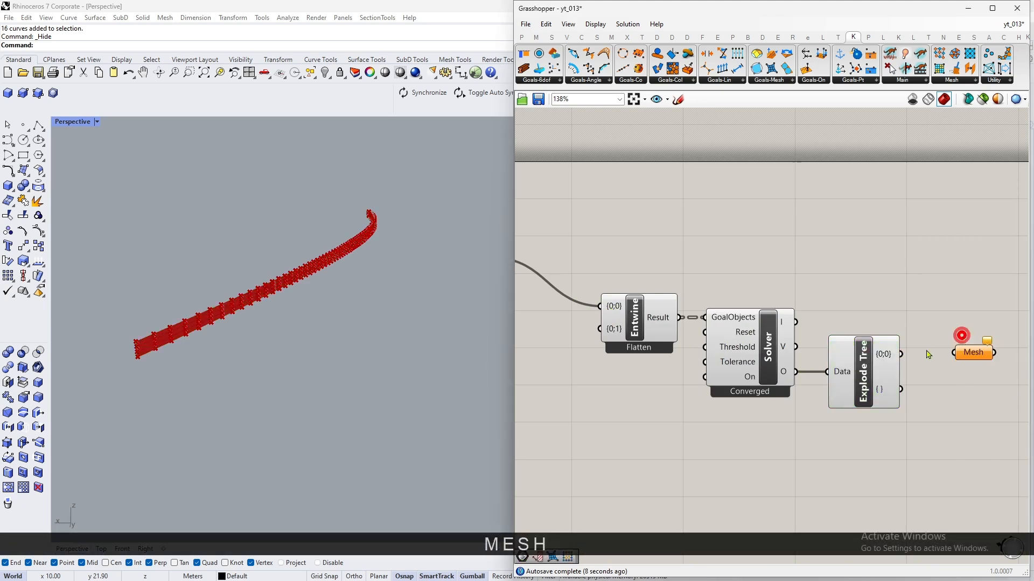
{"action": "scroll", "coordinate": [901, 358], "scroll_direction": "up", "scroll_amount": 3}
{"action": "left_click_drag", "start_coordinate": [894, 355], "coordinate": [979, 352]}
- Disable the preview of the Show, Entwine, Solver and Explode Tree components, leaving the final Mesh parameter visible
{"action": "scroll", "coordinate": [980, 439], "scroll_direction": "down", "scroll_amount": 5}
{"action": "left_click_drag", "start_coordinate": [943, 479], "coordinate": [607, 312]}
{"action": "middle_click", "coordinate": [715, 331]}
{"action": "left_click", "coordinate": [749, 298]}
{"action": "left_click", "coordinate": [932, 196]}
{"action": "scroll", "coordinate": [902, 271], "scroll_direction": "down", "scroll_amount": 2}
{"action": "scroll", "coordinate": [948, 360], "scroll_direction": "up", "scroll_amount": 4}
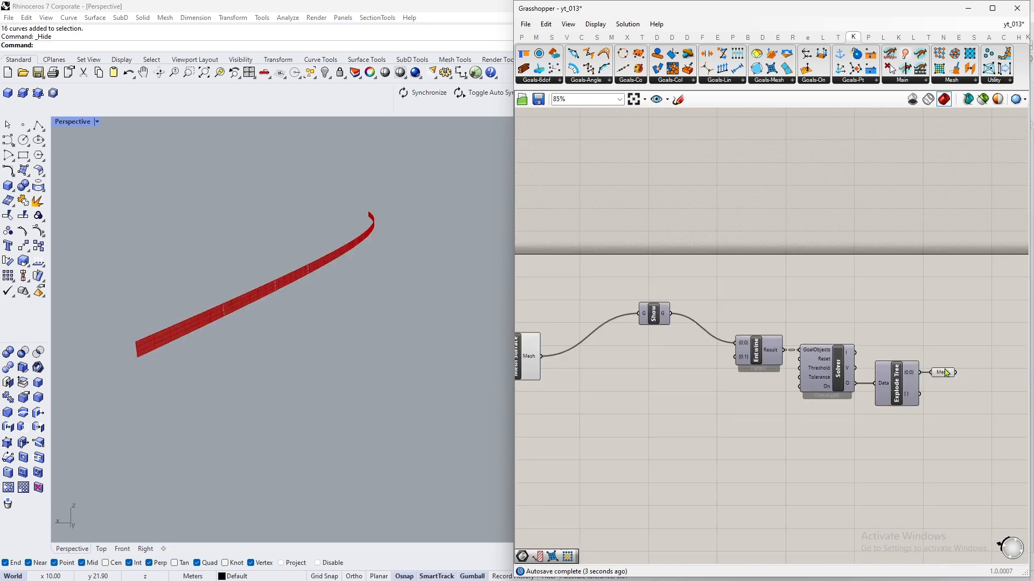
{"action": "left_click", "coordinate": [937, 380]}
{"action": "left_click", "coordinate": [938, 425]}
- Disable the preview of Mesh Surface and the upstream components feeding it, including List Item, Unit Z, Reverse and Extrude
{"action": "scroll", "coordinate": [939, 425], "scroll_direction": "down", "scroll_amount": 4}
{"action": "right_click_drag", "start_coordinate": [760, 423], "coordinate": [780, 370]}
{"action": "scroll", "coordinate": [658, 341], "scroll_direction": "up", "scroll_amount": 4}
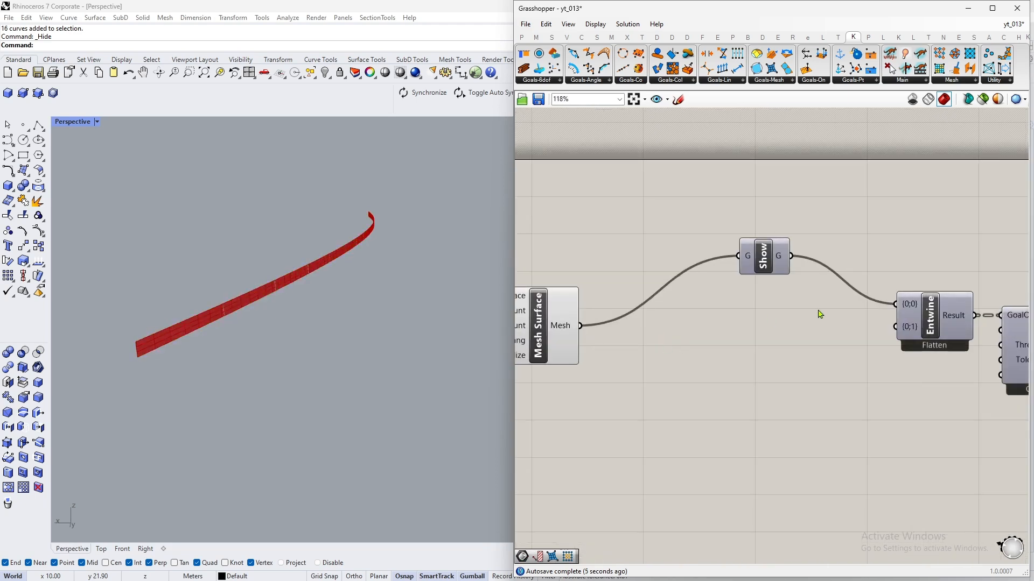
{"action": "right_click_drag", "start_coordinate": [818, 314], "coordinate": [943, 306]}
{"action": "scroll", "coordinate": [639, 320], "scroll_direction": "down", "scroll_amount": 1}
{"action": "left_click", "coordinate": [639, 319]}
{"action": "scroll", "coordinate": [838, 319], "scroll_direction": "down", "scroll_amount": 4}
{"action": "left_click_drag", "start_coordinate": [750, 393], "coordinate": [526, 205]}
{"action": "middle_click", "coordinate": [724, 270]}
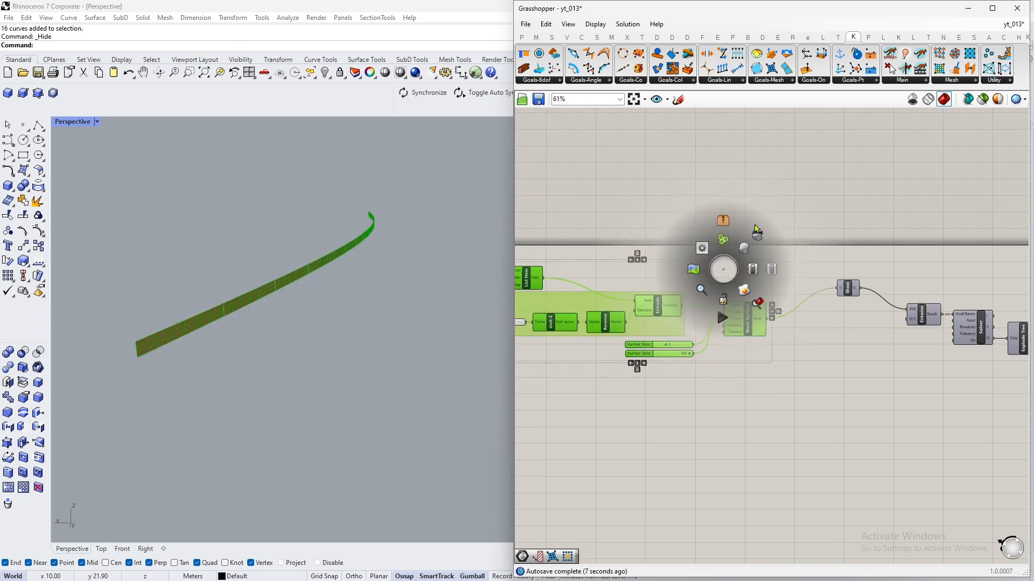
{"action": "left_click", "coordinate": [755, 236]}
{"action": "left_click", "coordinate": [860, 177]}
- Add a Kangaroo EdgeLengths goal below Show and connect Mesh Surface's Mesh output to its Mesh input
{"action": "right_click_drag", "start_coordinate": [778, 353], "coordinate": [718, 332]}
{"action": "scroll", "coordinate": [652, 304], "scroll_direction": "up", "scroll_amount": 3}
{"action": "scroll", "coordinate": [786, 315], "scroll_direction": "down", "scroll_amount": 7}
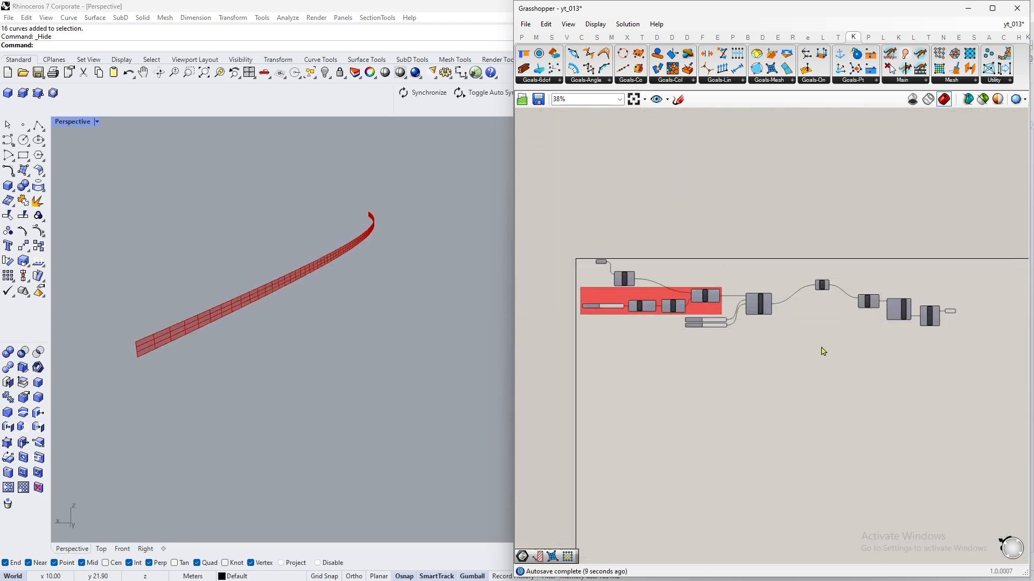
{"action": "right_click_drag", "start_coordinate": [900, 302], "coordinate": [847, 302]}
{"action": "scroll", "coordinate": [847, 302], "scroll_direction": "up", "scroll_amount": 2}
{"action": "scroll", "coordinate": [753, 315], "scroll_direction": "up", "scroll_amount": 4}
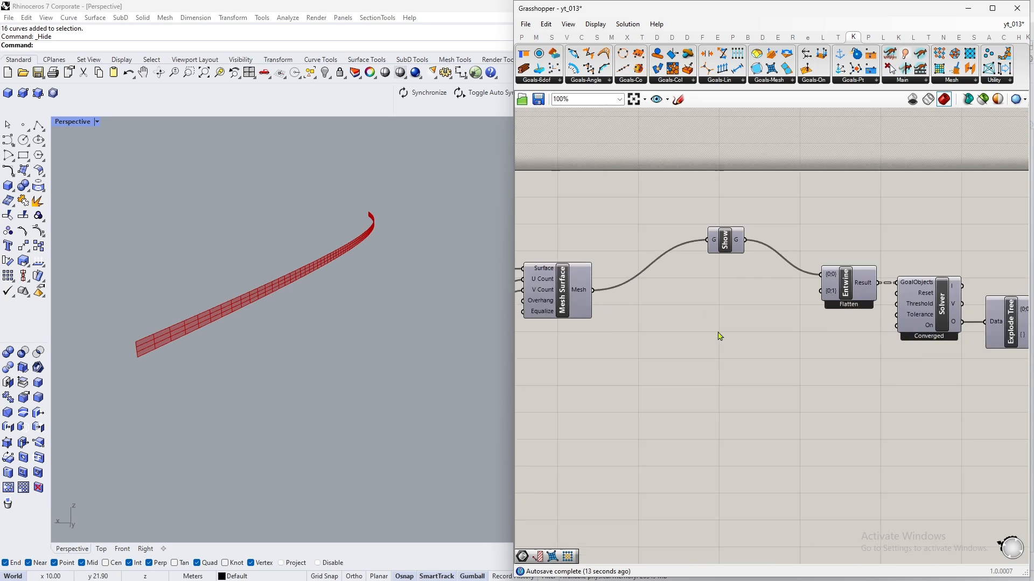
{"action": "left_click_drag", "start_coordinate": [771, 70], "coordinate": [702, 323]}
{"action": "scroll", "coordinate": [636, 334], "scroll_direction": "up", "scroll_amount": 2}
{"action": "left_click_drag", "start_coordinate": [577, 277], "coordinate": [730, 294]}
- Feed a new 0.95 number slider into EdgeLengths' LengthFactor, and connect its EL output to Entwine's {0;1} input
{"action": "right_click_drag", "start_coordinate": [581, 325], "coordinate": [645, 326]}
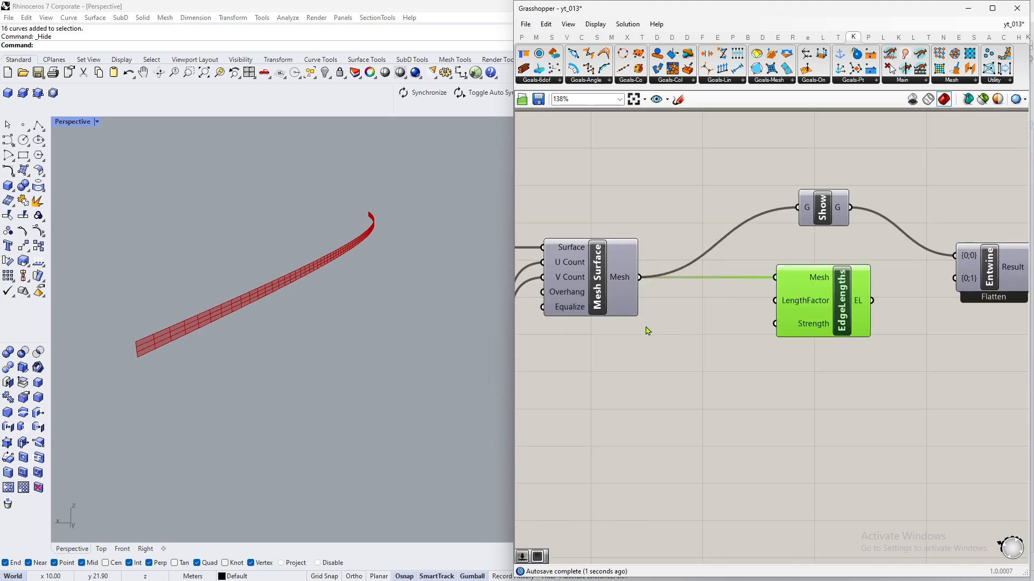
{"action": "double_click", "coordinate": [645, 338]}
{"action": "type", "text": ".9"}
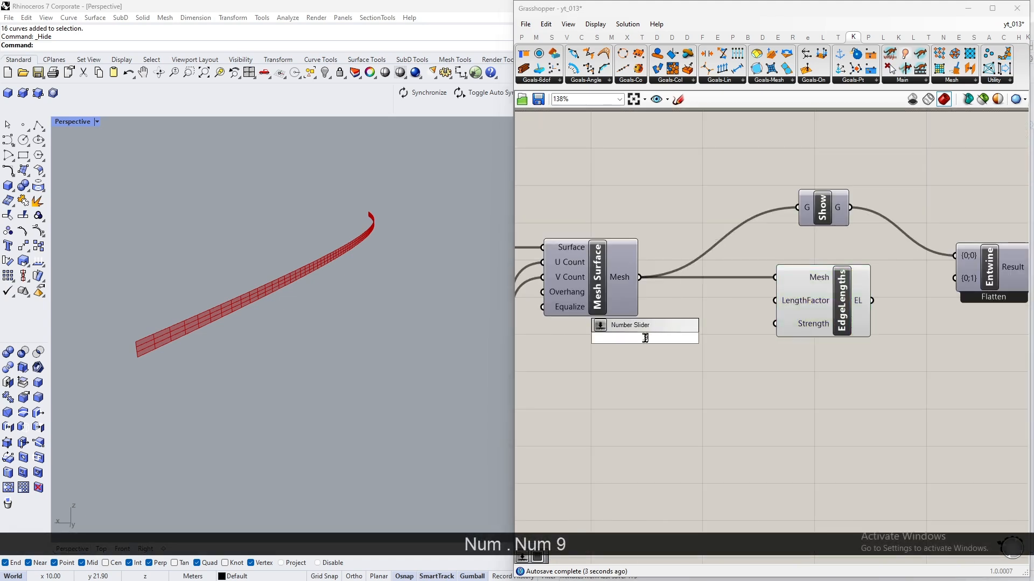
{"action": "type", "text": "5"}
{"action": "key", "text": "Return"}
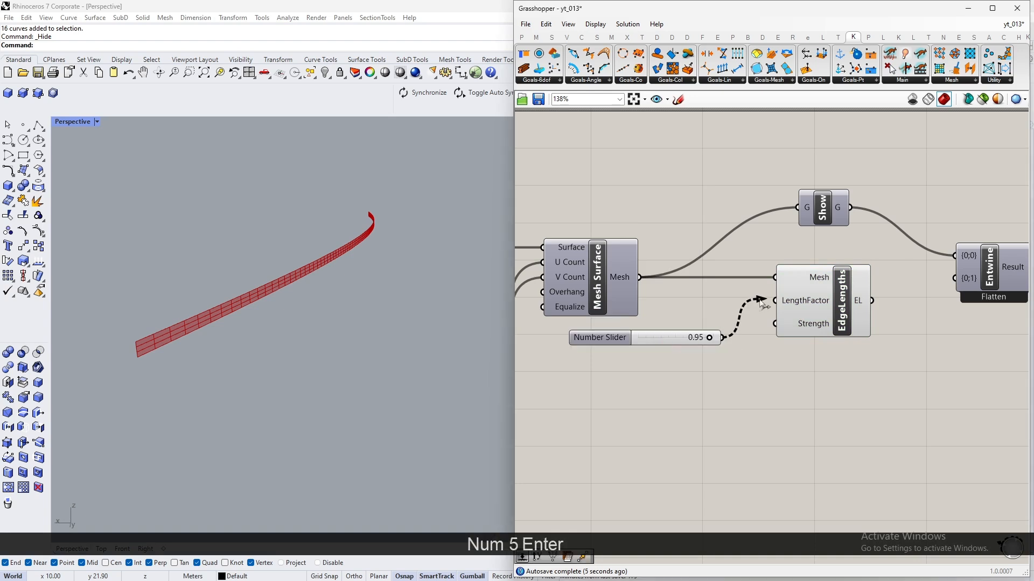
{"action": "left_click_drag", "start_coordinate": [760, 302], "coordinate": [761, 302]}
{"action": "left_click_drag", "start_coordinate": [649, 338], "coordinate": [623, 334]}
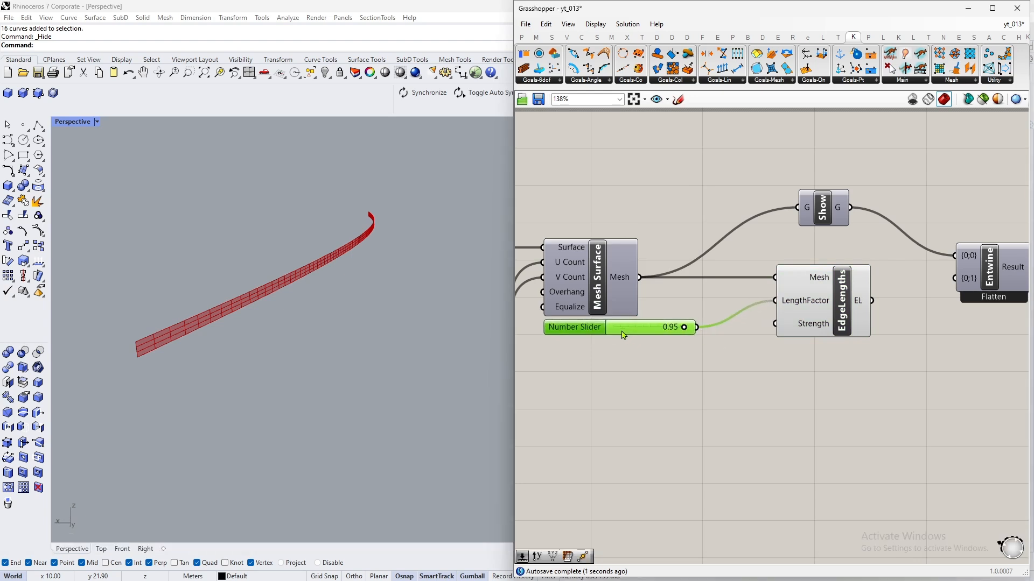
{"action": "left_click_drag", "start_coordinate": [873, 303], "coordinate": [950, 284]}
- Add a Button component below Entwine and connect it to the Solver's Reset input
{"action": "scroll", "coordinate": [976, 333], "scroll_direction": "down", "scroll_amount": 1}
{"action": "right_click_drag", "start_coordinate": [976, 333], "coordinate": [710, 329]}
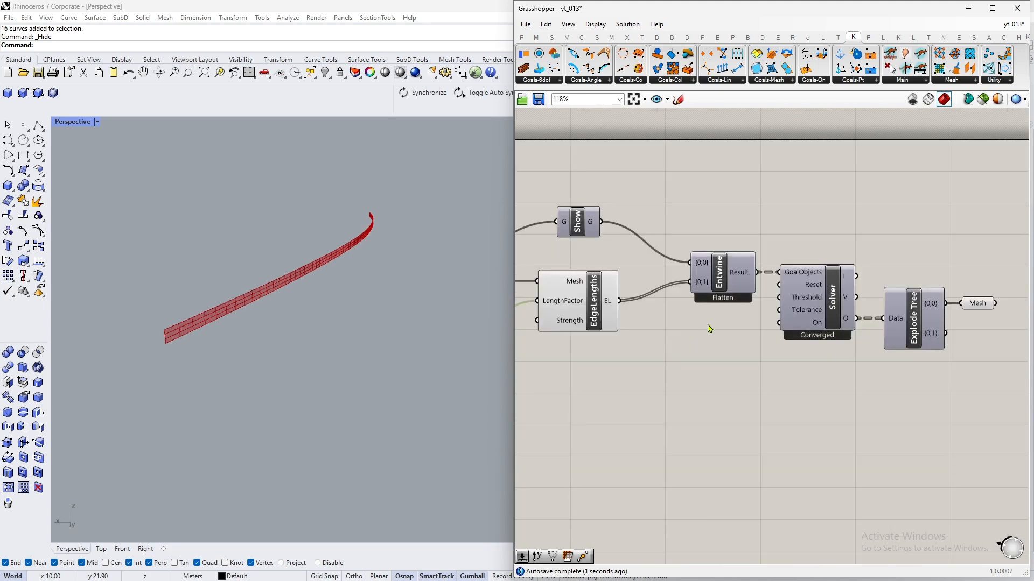
{"action": "double_click", "coordinate": [707, 324]}
{"action": "type", "text": "bi"}
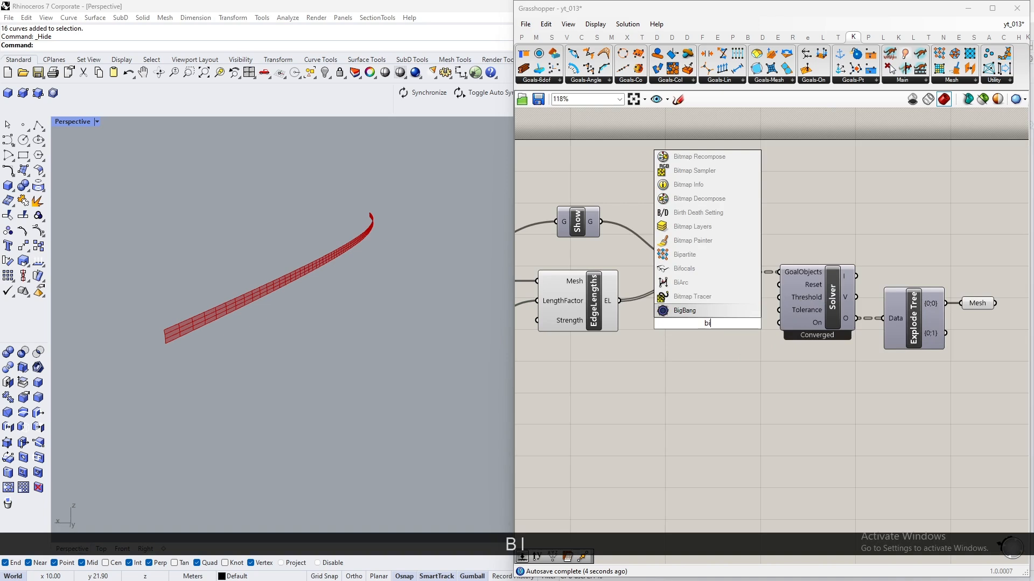
{"action": "key", "text": "BackSpace"}
{"action": "type", "text": "uu"}
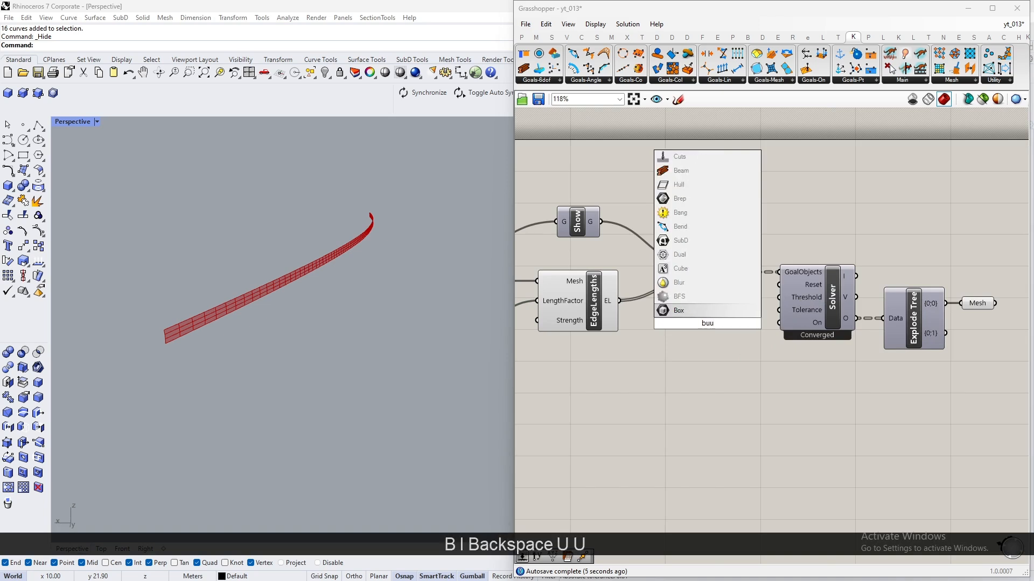
{"action": "key", "text": "BackSpace"}
{"action": "left_click", "coordinate": [681, 311]}
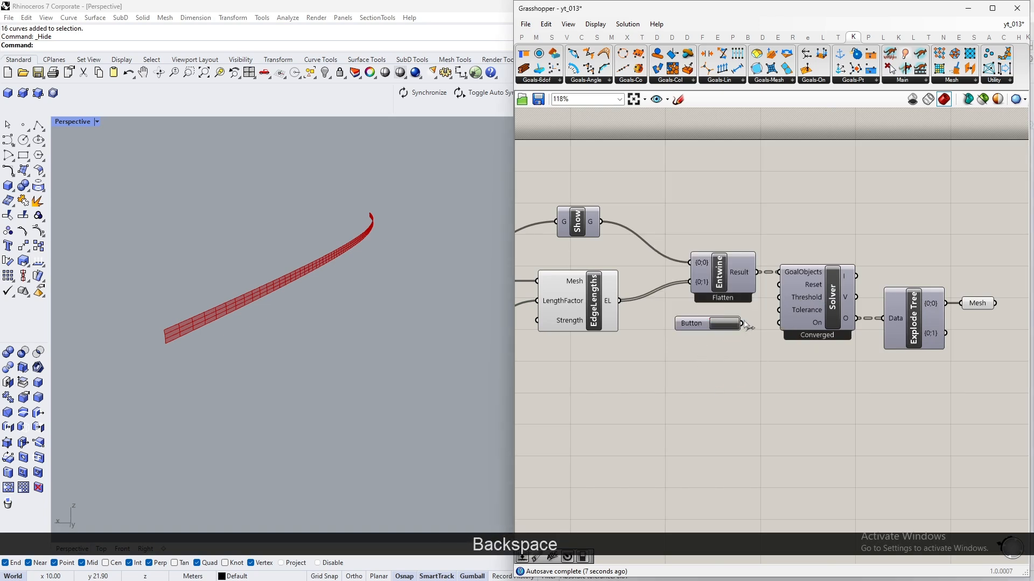
{"action": "left_click_drag", "start_coordinate": [747, 320], "coordinate": [779, 284]}
{"action": "double_click", "coordinate": [713, 331]}
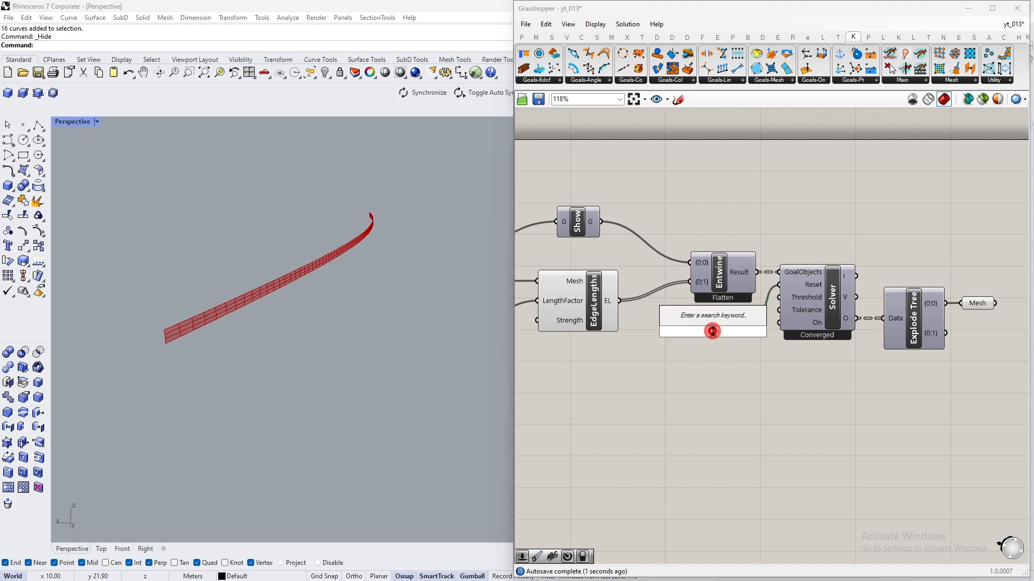
{"action": "type", "text": "bool"}
{"action": "left_click", "coordinate": [721, 345]}
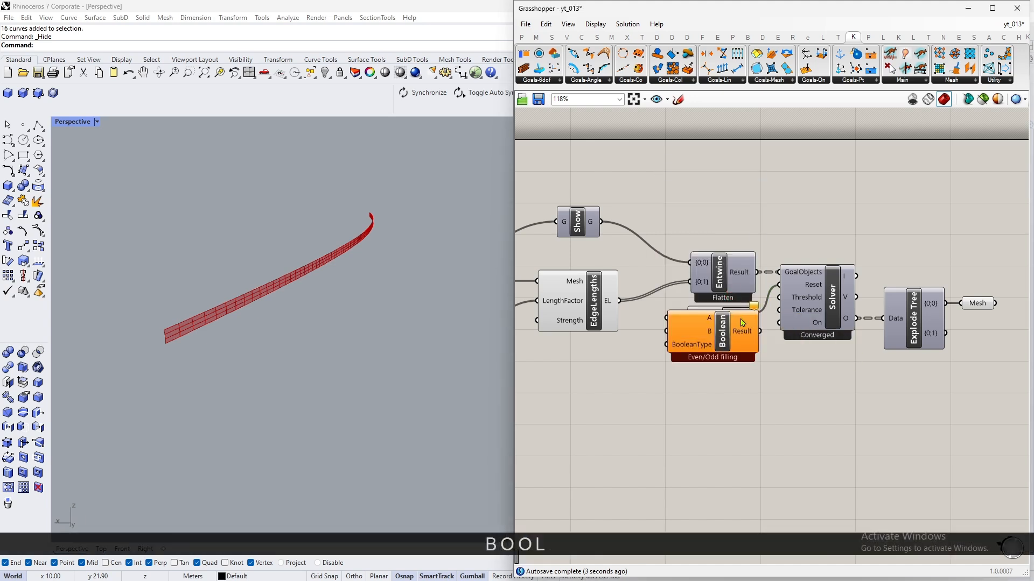
{"action": "key", "text": "Delete"}
- Add a Boolean Toggle set to True below the Button, connect it to the Solver's On input, and reset the simulation
{"action": "double_click", "coordinate": [720, 350]}
{"action": "type", "text": "bool"}
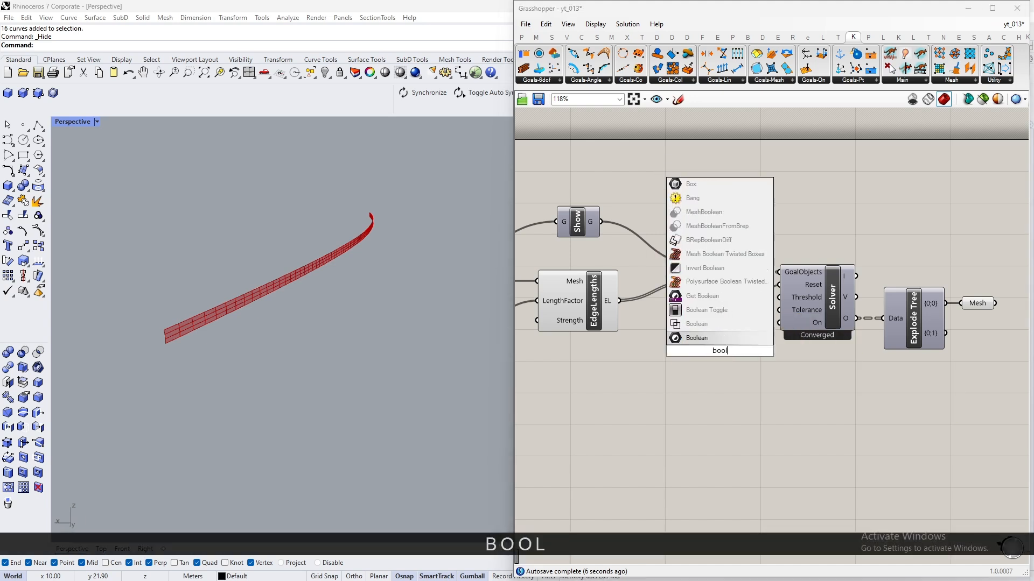
{"action": "left_click", "coordinate": [731, 309]}
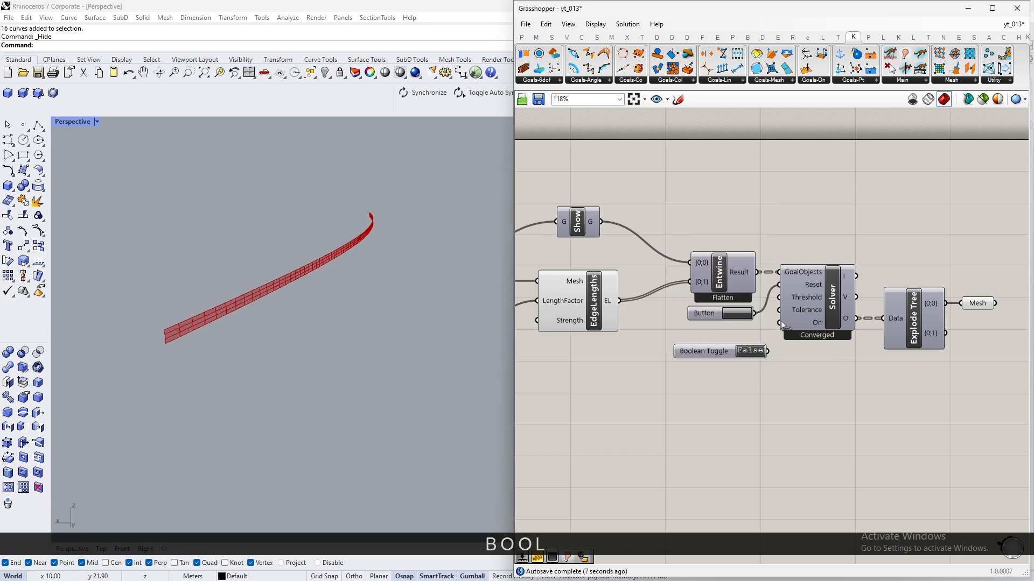
{"action": "left_click_drag", "start_coordinate": [783, 325], "coordinate": [780, 323]}
{"action": "left_click_drag", "start_coordinate": [715, 355], "coordinate": [704, 341]}
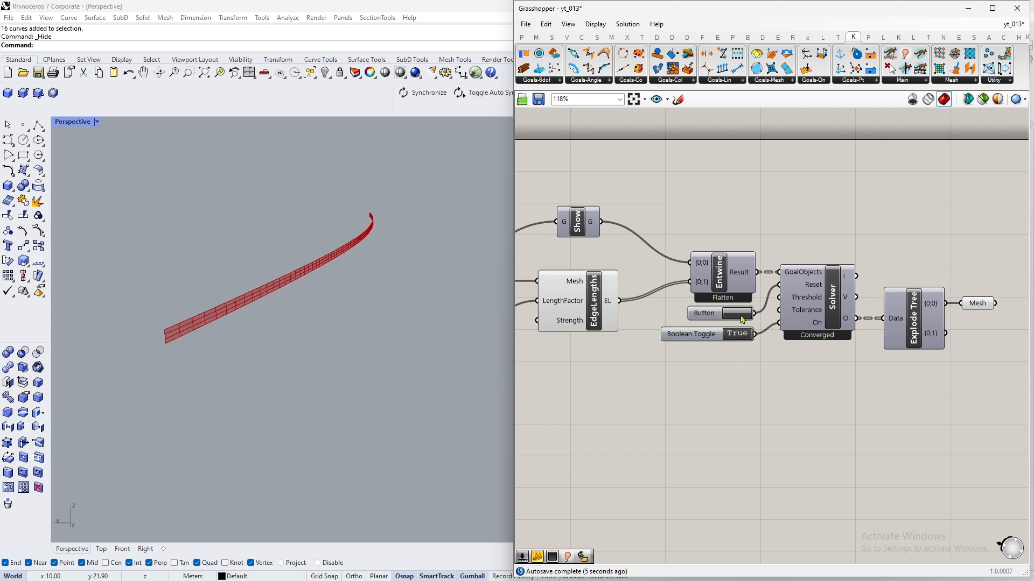
{"action": "left_click", "coordinate": [742, 320]}
- Widen the canvas gap between Mesh Surface and the goal components, and move the 0.95 slider next to EdgeLengths
{"action": "scroll", "coordinate": [988, 309], "scroll_direction": "down", "scroll_amount": 5}
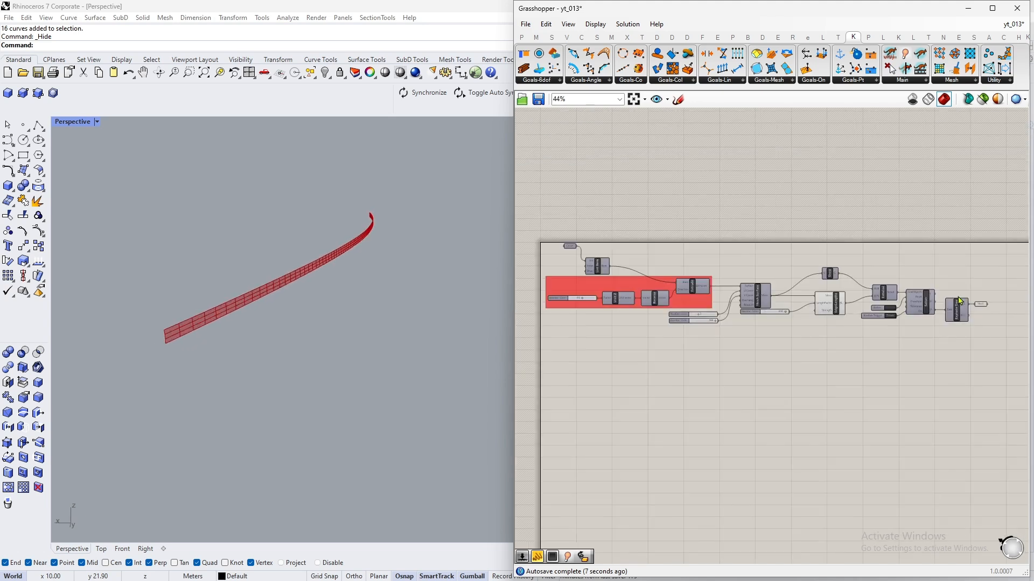
{"action": "scroll", "coordinate": [840, 309], "scroll_direction": "up", "scroll_amount": 5}
{"action": "scroll", "coordinate": [720, 318], "scroll_direction": "down", "scroll_amount": 1}
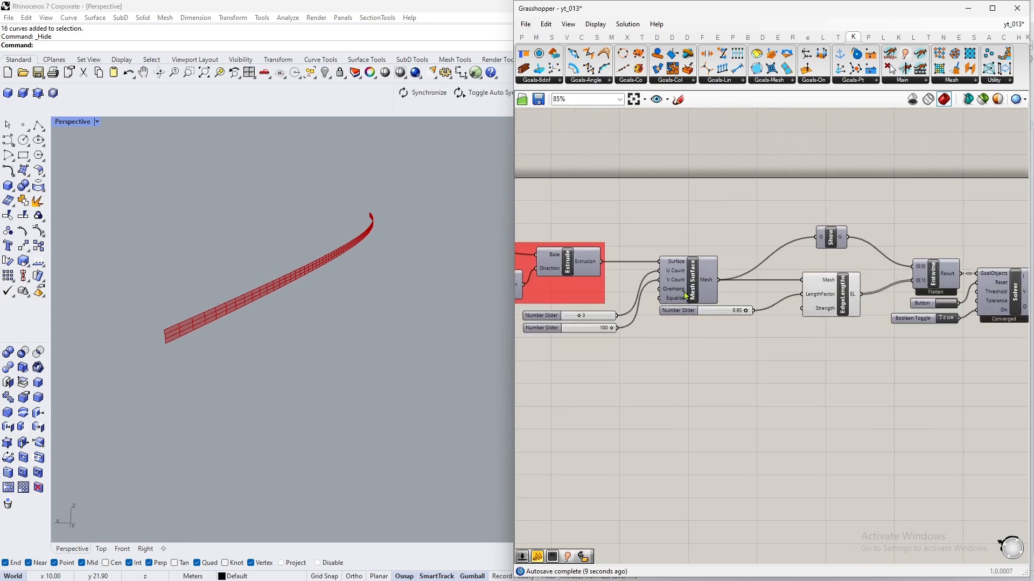
{"action": "left_click_drag", "start_coordinate": [686, 295], "coordinate": [660, 295]}
{"action": "left_click", "coordinate": [719, 352]}
{"action": "scroll", "coordinate": [642, 318], "scroll_direction": "down", "scroll_amount": 2}
{"action": "left_click_drag", "start_coordinate": [699, 350], "coordinate": [847, 361]}
{"action": "key", "text": "alt"}
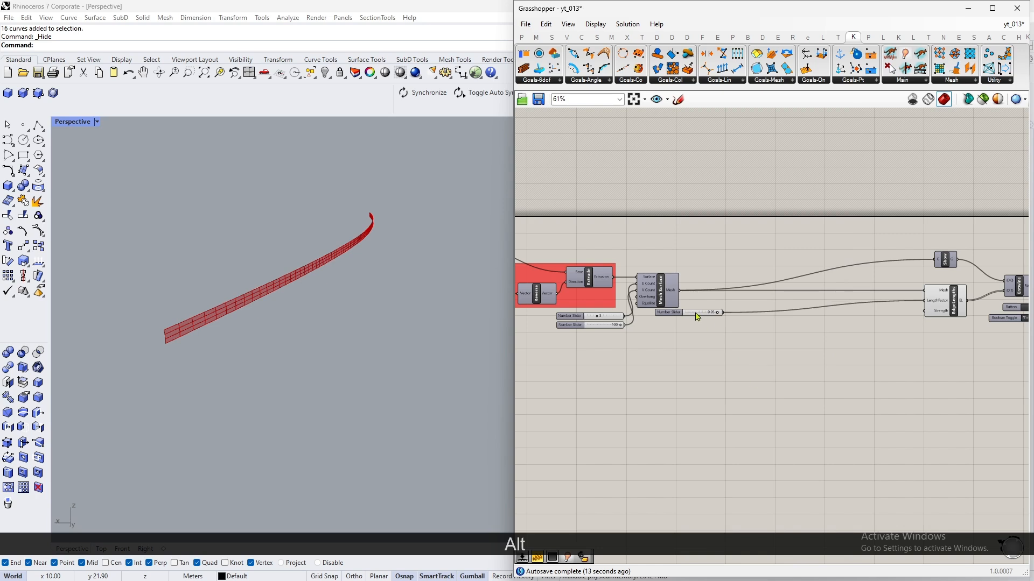
{"action": "left_click_drag", "start_coordinate": [693, 313], "coordinate": [882, 302]}
{"action": "left_click", "coordinate": [876, 350]}
- Add a Kangaroo Anchor goal to the canvas below EdgeLengths
{"action": "right_click_drag", "start_coordinate": [868, 350], "coordinate": [745, 355]}
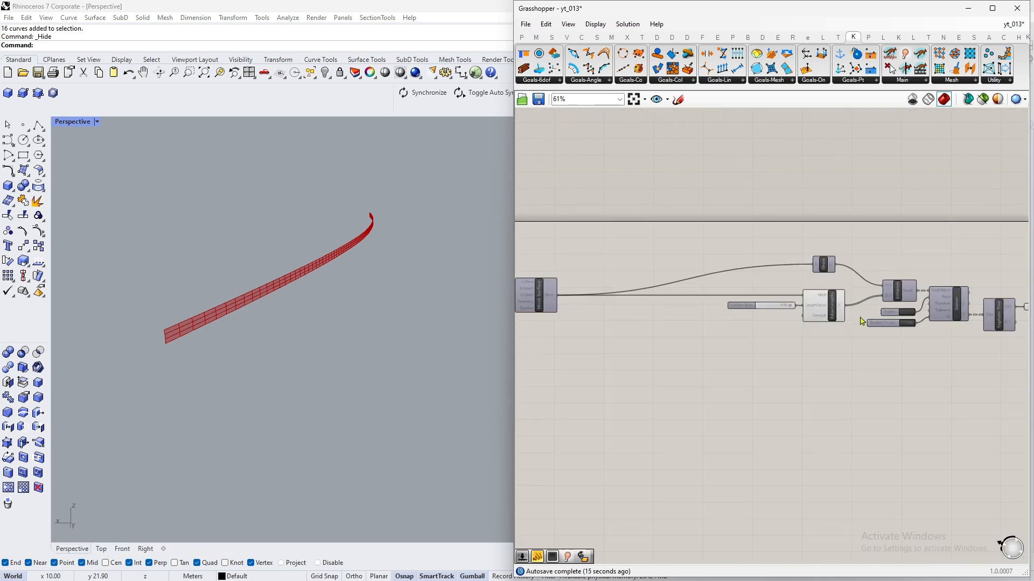
{"action": "scroll", "coordinate": [794, 369], "scroll_direction": "up", "scroll_amount": 2}
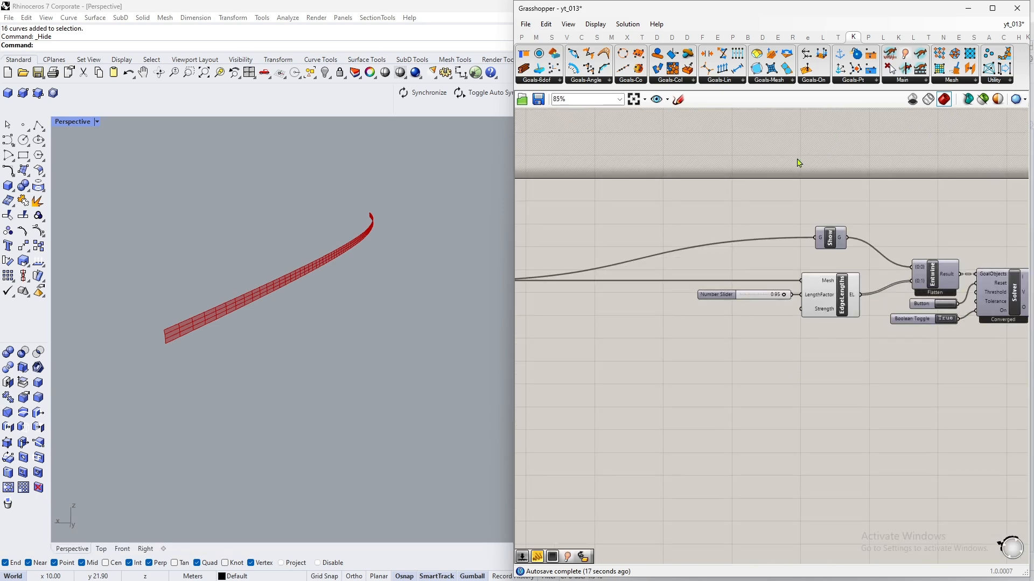
{"action": "left_click", "coordinate": [855, 81]}
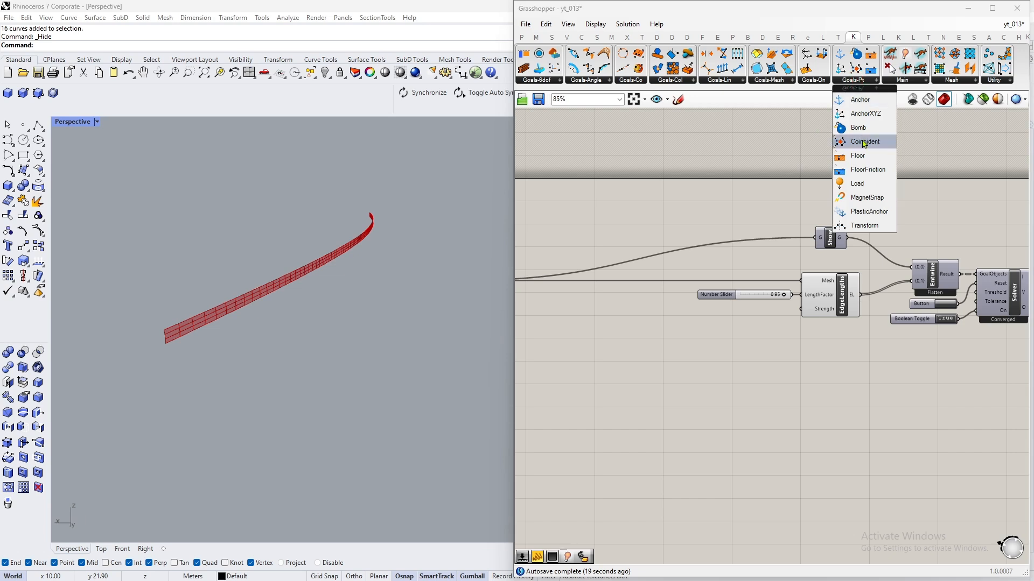
{"action": "left_click_drag", "start_coordinate": [860, 99], "coordinate": [847, 368]}
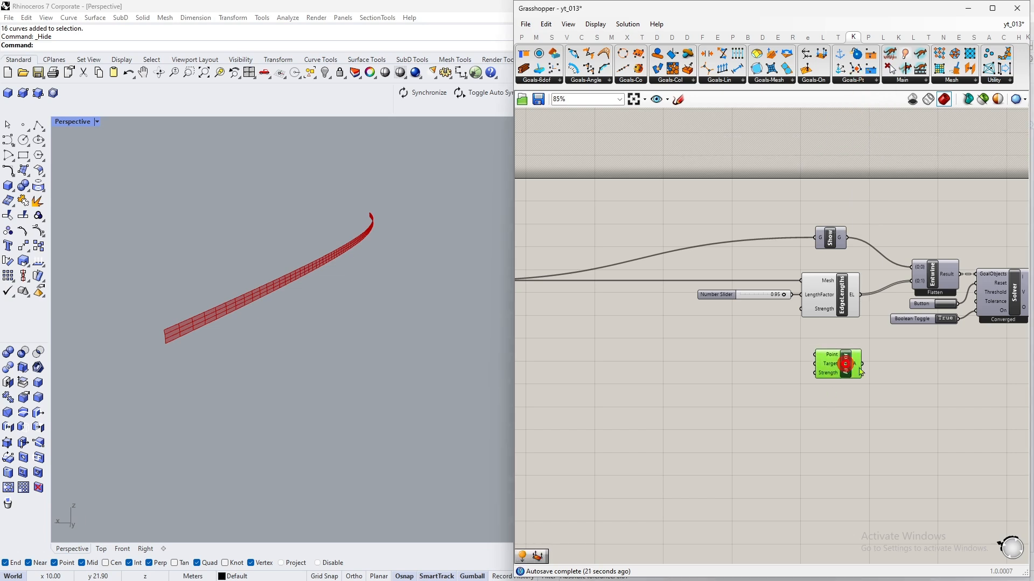
{"action": "left_click", "coordinate": [924, 403]}
- Add a Kangaroo NakedVertices component below Mesh Surface and connect the Mesh output to its Mesh input
{"action": "scroll", "coordinate": [862, 377], "scroll_direction": "down", "scroll_amount": 1}
{"action": "right_click_drag", "start_coordinate": [716, 389], "coordinate": [769, 378]}
{"action": "scroll", "coordinate": [769, 360], "scroll_direction": "down", "scroll_amount": 1}
{"action": "scroll", "coordinate": [631, 346], "scroll_direction": "up", "scroll_amount": 2}
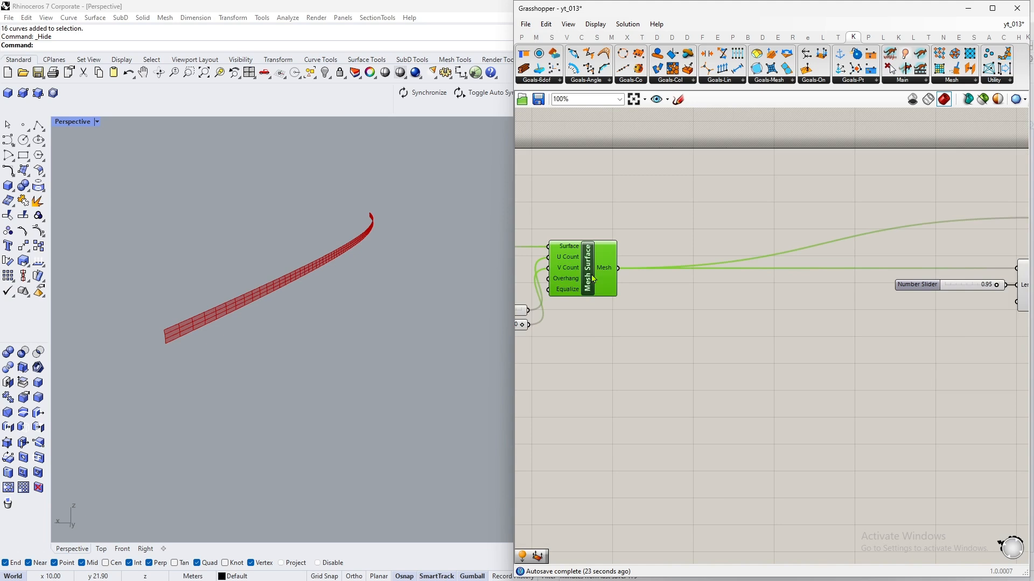
{"action": "double_click", "coordinate": [637, 350]}
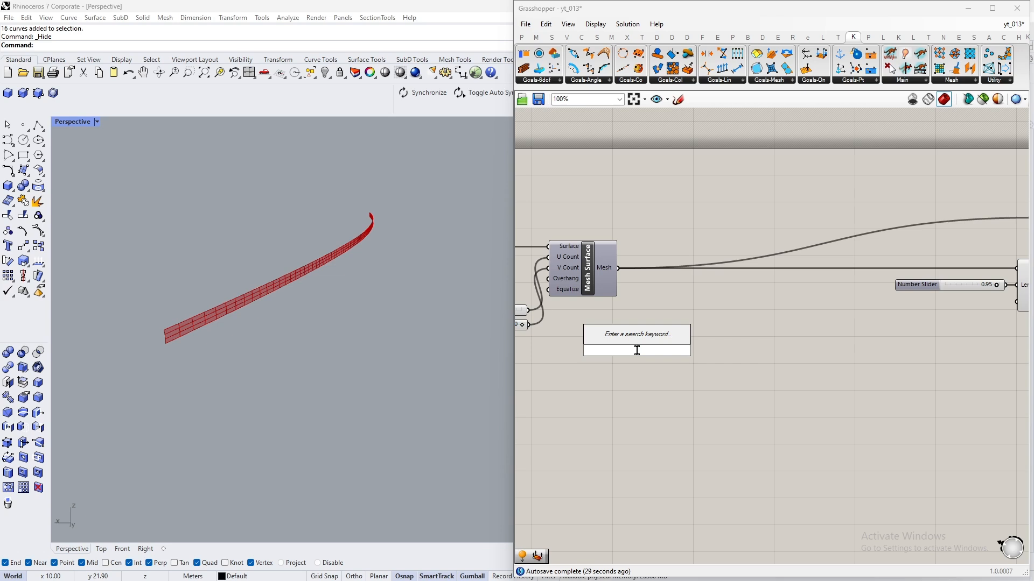
{"action": "type", "text": "na"}
{"action": "left_click", "coordinate": [976, 81]}
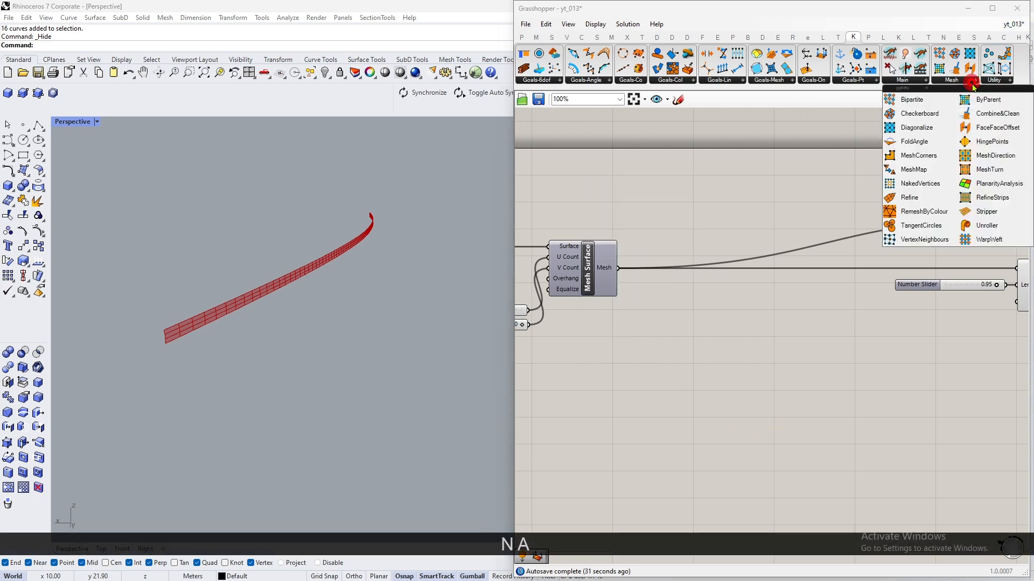
{"action": "left_click_drag", "start_coordinate": [916, 185], "coordinate": [727, 377]}
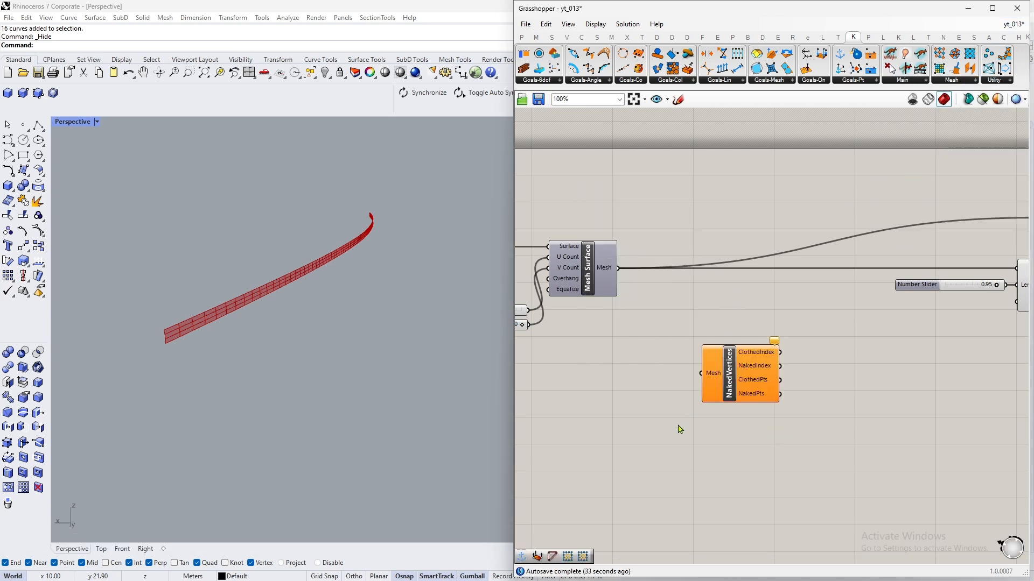
{"action": "scroll", "coordinate": [638, 369], "scroll_direction": "up", "scroll_amount": 2}
{"action": "left_click_drag", "start_coordinate": [611, 230], "coordinate": [706, 401]}
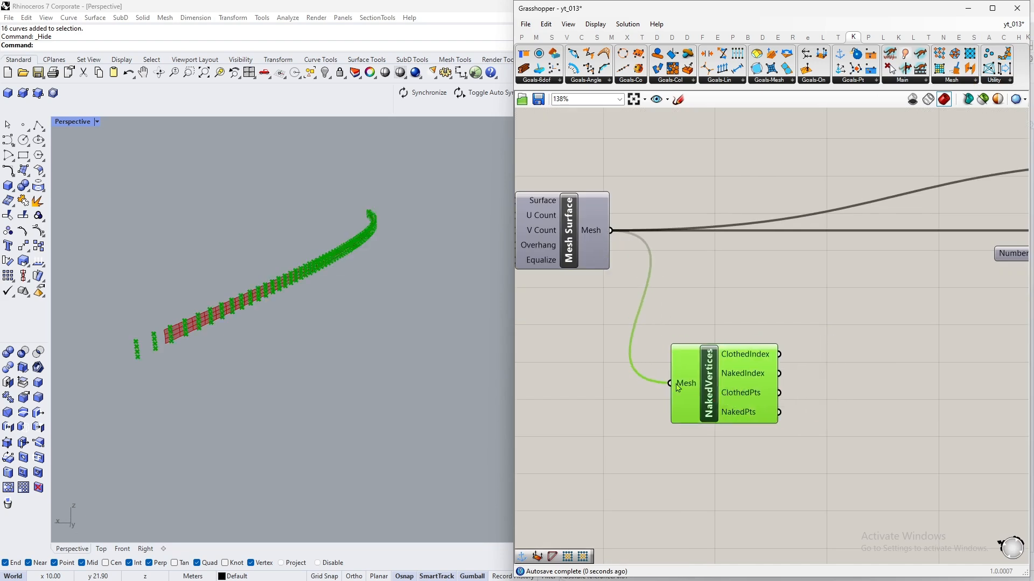
- Examine the NakedVertices outputs, particularly the NakedPts values, and the points previewed along the strip
{"action": "scroll", "coordinate": [872, 429], "scroll_direction": "up", "scroll_amount": 1}
{"action": "double_click", "coordinate": [872, 425]}
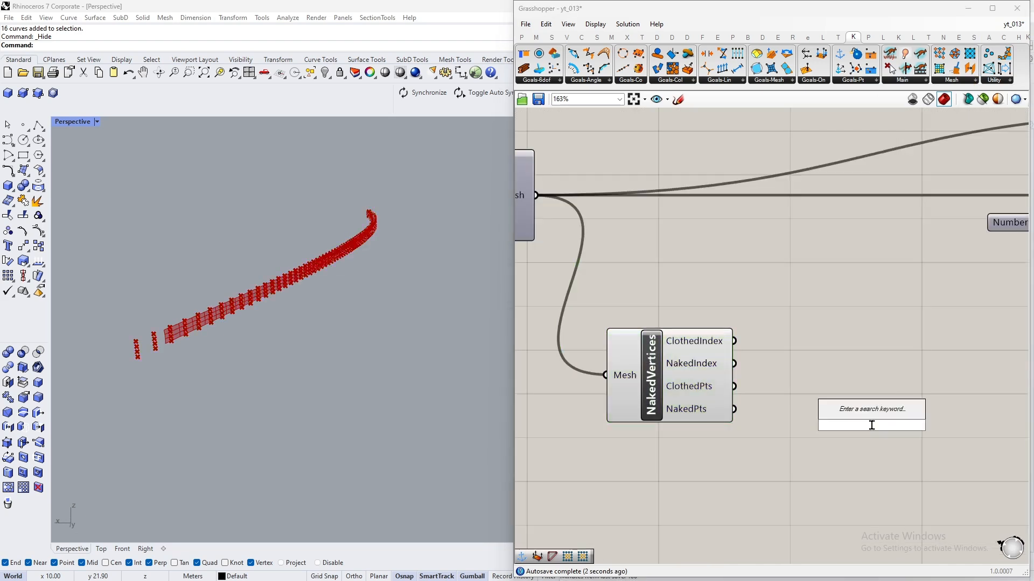
{"action": "left_click", "coordinate": [683, 418]}
{"action": "scroll", "coordinate": [716, 275], "scroll_direction": "down", "scroll_amount": 3}
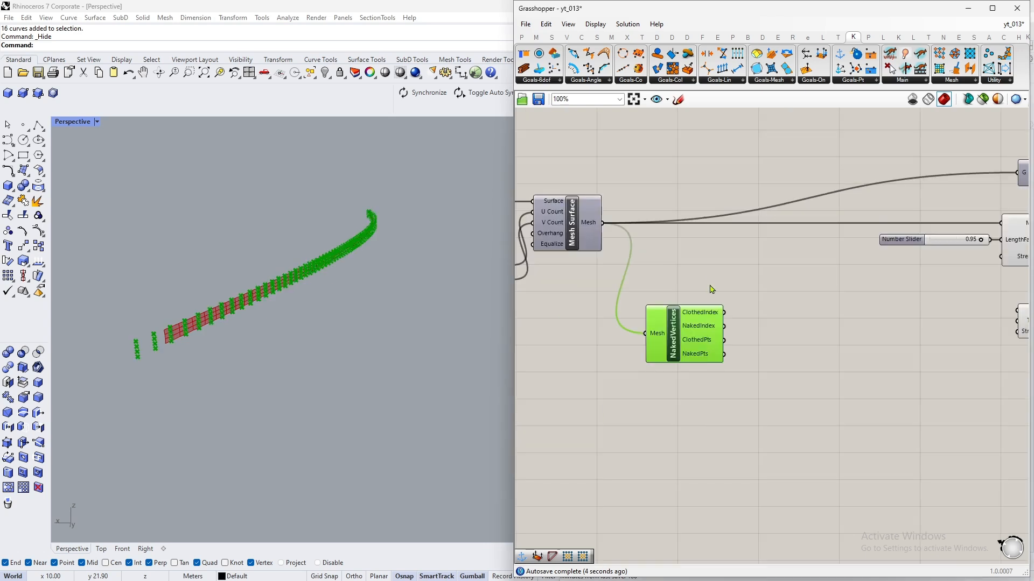
{"action": "scroll", "coordinate": [719, 377], "scroll_direction": "up", "scroll_amount": 3}
{"action": "mouse_move", "coordinate": [674, 334]}
{"action": "left_mouse_down"}
{"action": "mouse_move", "coordinate": [635, 328]}
{"action": "mouse_move", "coordinate": [685, 332]}
{"action": "left_mouse_up"}
{"action": "left_click", "coordinate": [758, 328]}
{"action": "scroll", "coordinate": [758, 327], "scroll_direction": "down", "scroll_amount": 2}
{"action": "scroll", "coordinate": [667, 338], "scroll_direction": "up", "scroll_amount": 1}
{"action": "left_click", "coordinate": [873, 379]}
{"action": "scroll", "coordinate": [649, 337], "scroll_direction": "down", "scroll_amount": 2}
{"action": "scroll", "coordinate": [689, 337], "scroll_direction": "up", "scroll_amount": 3}
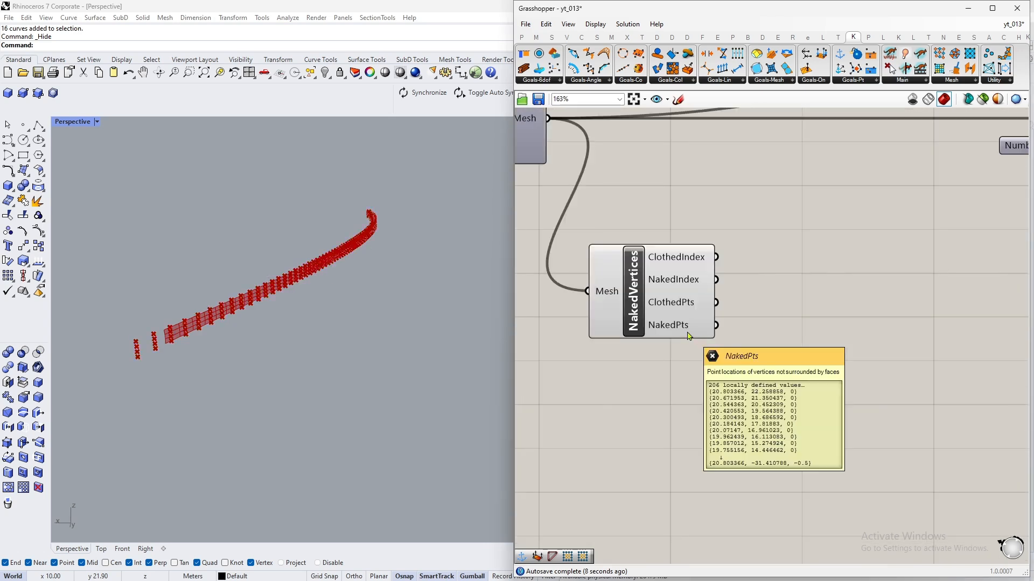
{"action": "scroll", "coordinate": [684, 334], "scroll_direction": "down", "scroll_amount": 2}
{"action": "scroll", "coordinate": [652, 326], "scroll_direction": "up", "scroll_amount": 2}
- Add a point Deconstruct component with X, Y and Z outputs beyond NakedVertices
{"action": "double_click", "coordinate": [834, 377]}
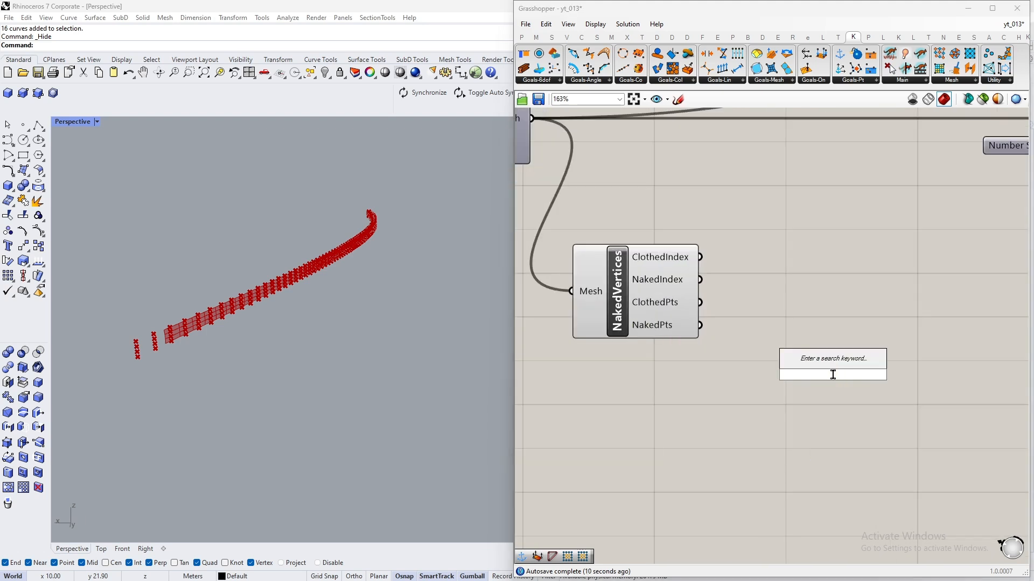
{"action": "type", "text": "decon"}
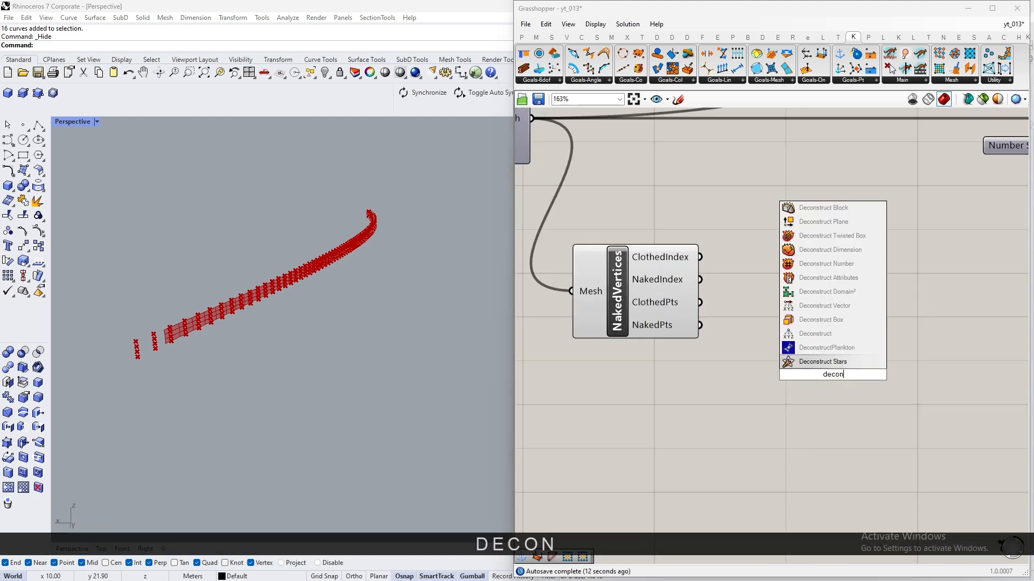
{"action": "key", "text": "Return"}
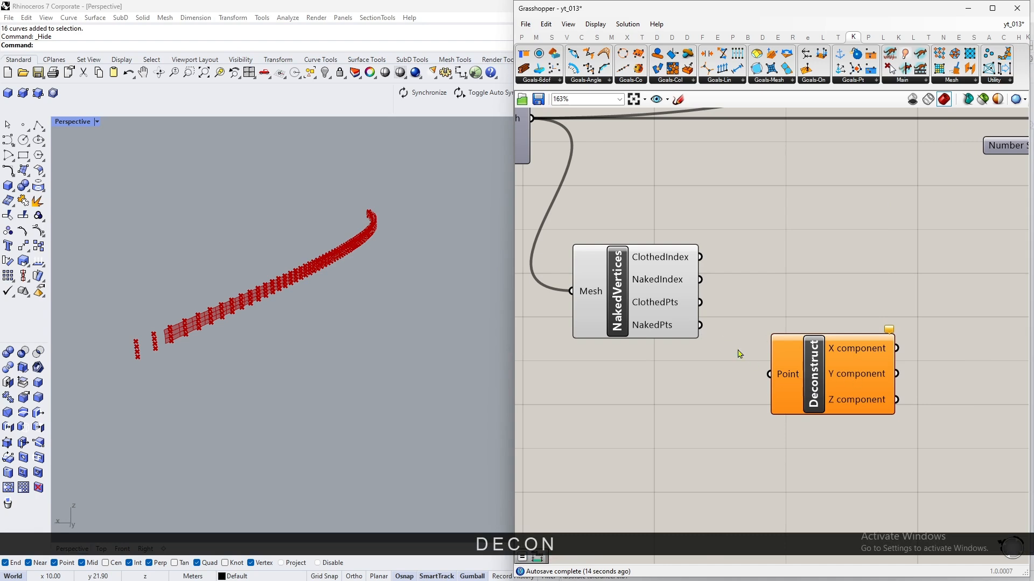
- Connect the NakedPts output of NakedVertices to the Deconstruct component's Point input and reposition Deconstruct below it
{"action": "left_click_drag", "start_coordinate": [700, 325], "coordinate": [769, 374]}
{"action": "left_click_drag", "start_coordinate": [853, 373], "coordinate": [809, 406]}
{"action": "scroll", "coordinate": [943, 345], "scroll_direction": "down", "scroll_amount": 1}
{"action": "right_click_drag", "start_coordinate": [943, 346], "coordinate": [811, 333]}
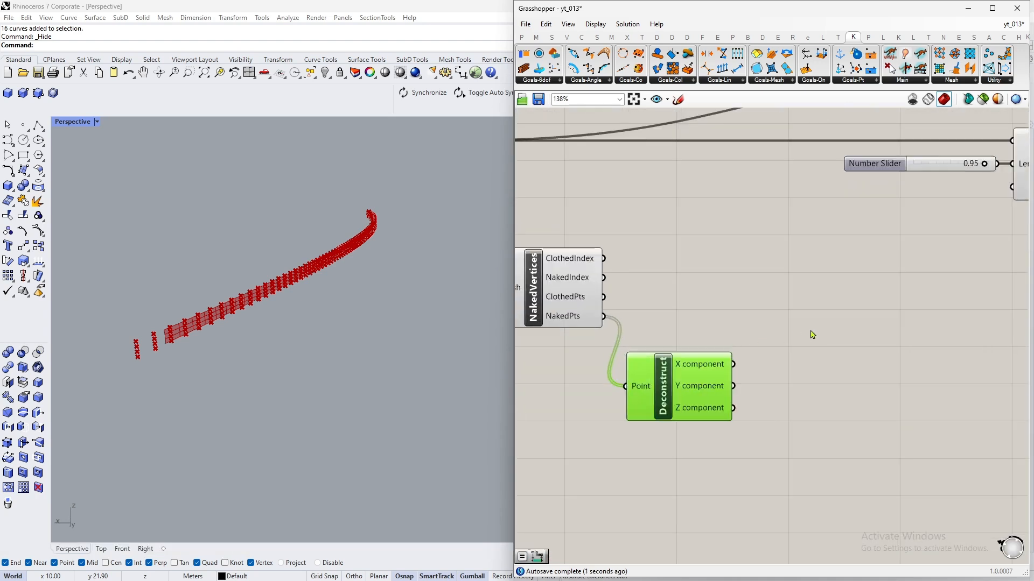
- Add an Equality component and connect Deconstruct's Z component to its First Number input
{"action": "double_click", "coordinate": [812, 335]}
{"action": "type", "text": "equality"}
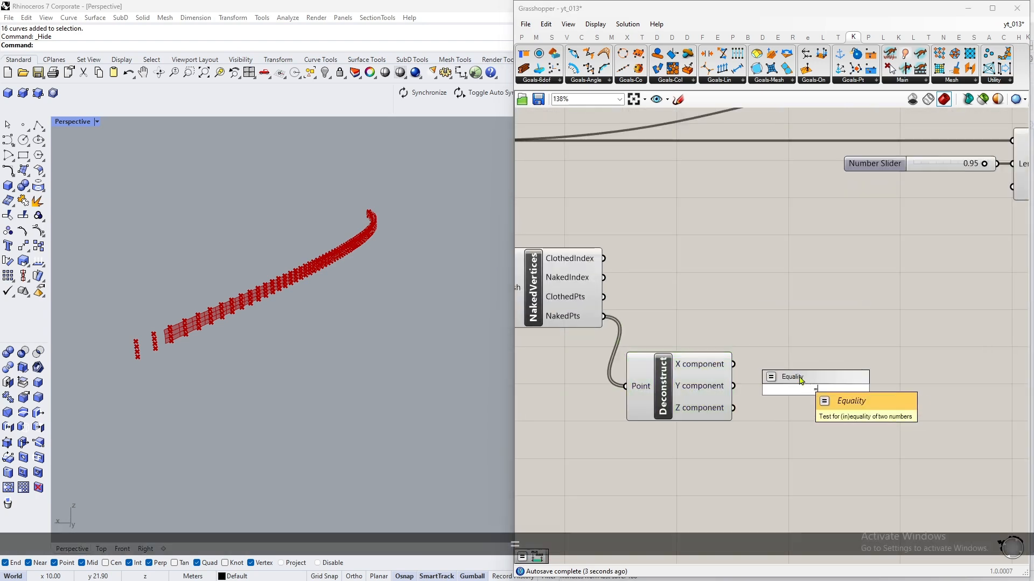
{"action": "key", "text": "Return"}
{"action": "left_click_drag", "start_coordinate": [760, 377], "coordinate": [771, 408]}
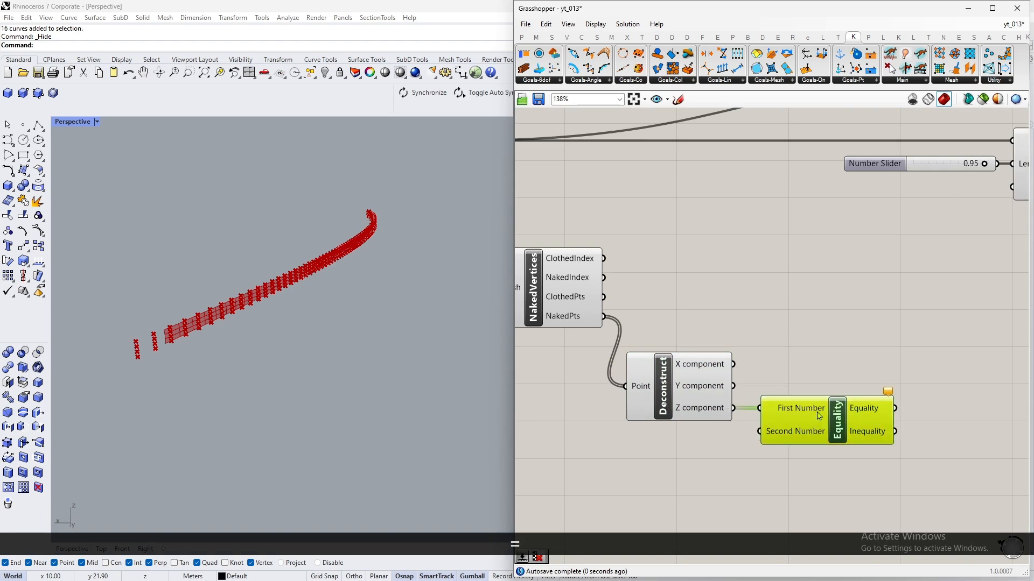
- Add a number slider with value 0, connect it to Equality's Second Number input, and place it below Deconstruct
{"action": "double_click", "coordinate": [619, 452]}
{"action": "type", "text": "0"}
{"action": "left_click_drag", "start_coordinate": [700, 452], "coordinate": [770, 431]}
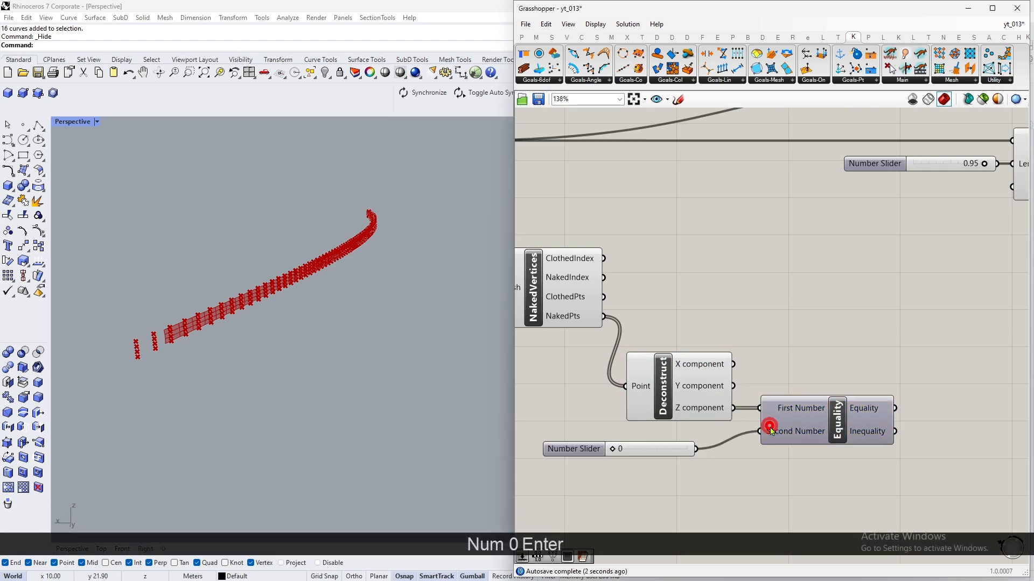
{"action": "left_click_drag", "start_coordinate": [678, 452], "coordinate": [715, 440]}
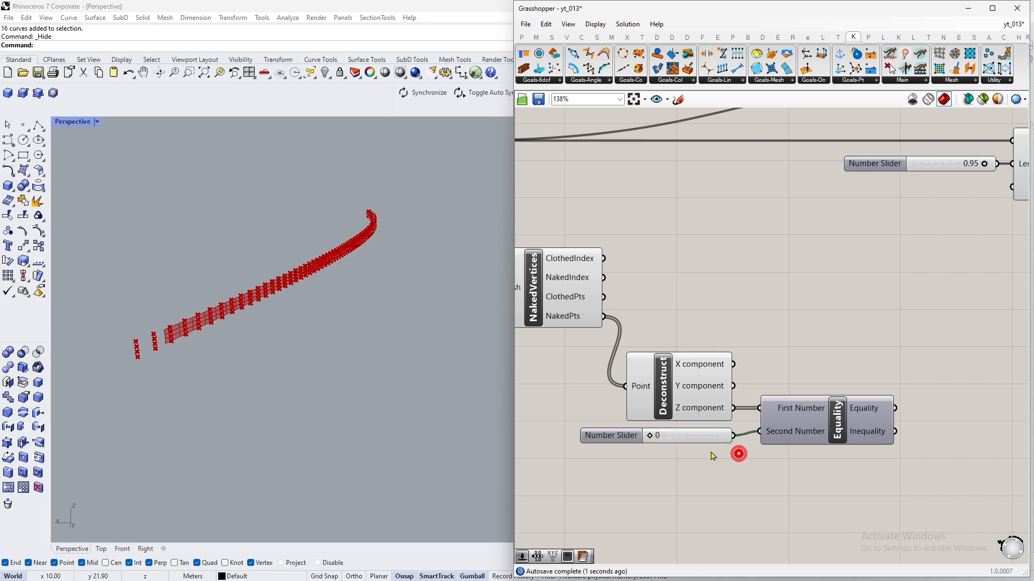
- Add a Cull Pattern component, with NakedPts feeding its List input and the Equality output feeding its Cull Pattern input
{"action": "right_click_drag", "start_coordinate": [710, 456], "coordinate": [684, 463]}
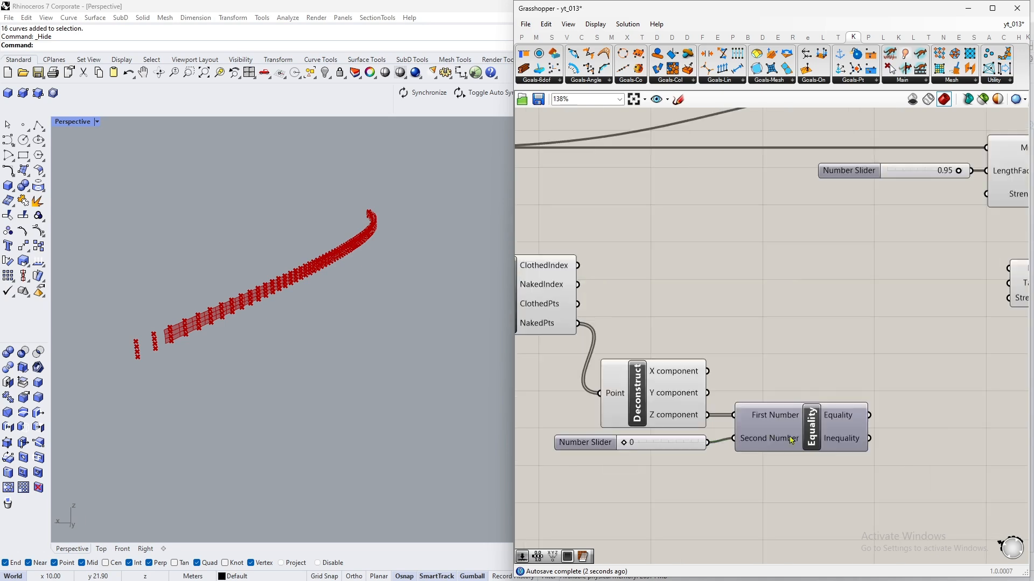
{"action": "double_click", "coordinate": [845, 324]}
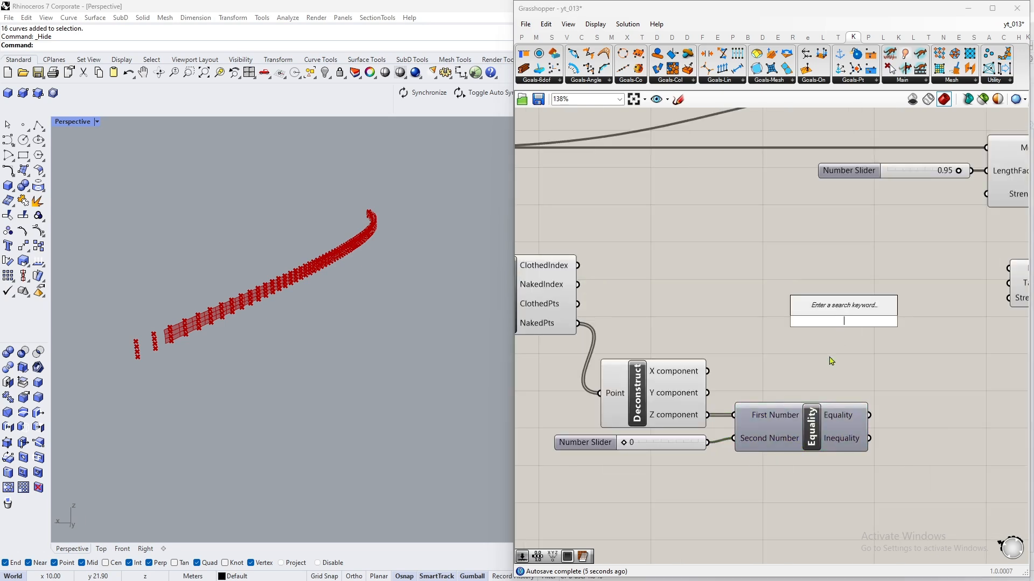
{"action": "type", "text": "cull"}
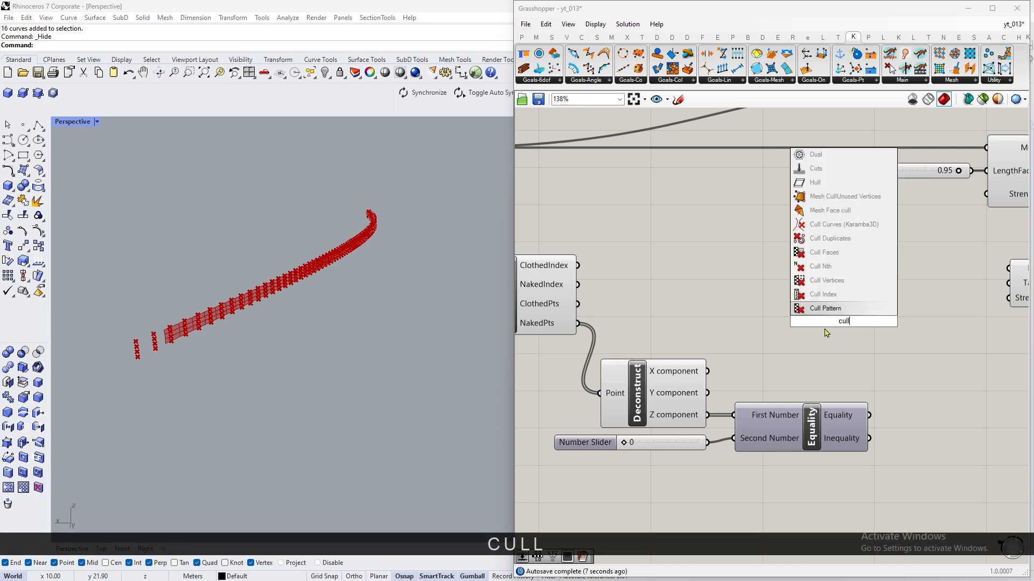
{"action": "left_click", "coordinate": [833, 309]}
{"action": "left_click_drag", "start_coordinate": [612, 323], "coordinate": [962, 345]}
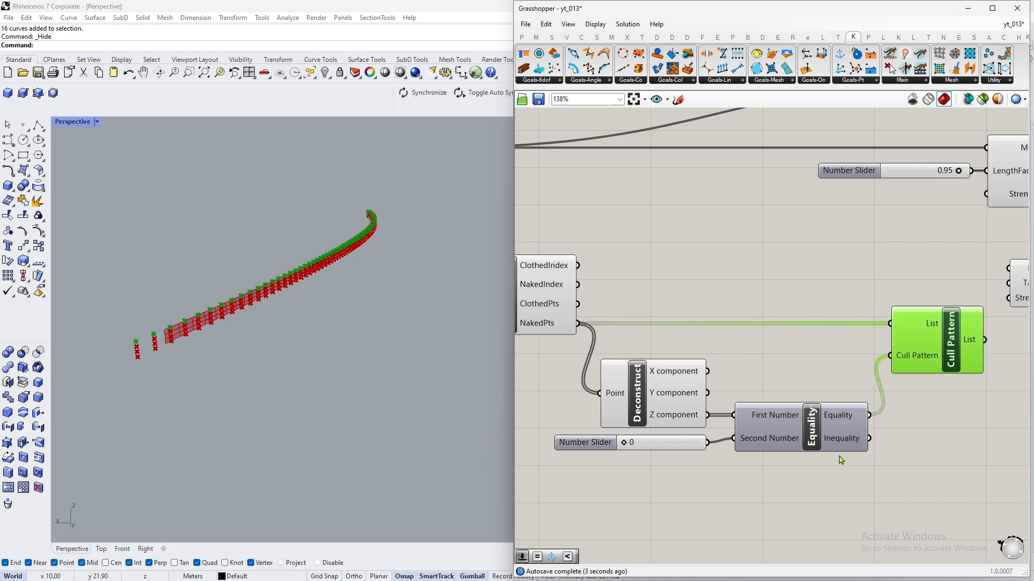
- Tidy the layout by moving Deconstruct, the zero slider and Equality closer to NakedVertices, and Cull Pattern closer to Equality
{"action": "left_click_drag", "start_coordinate": [794, 468], "coordinate": [611, 389]}
{"action": "left_click_drag", "start_coordinate": [798, 443], "coordinate": [793, 411]}
{"action": "left_click", "coordinate": [797, 451]}
{"action": "right_click_drag", "start_coordinate": [938, 399], "coordinate": [837, 422]}
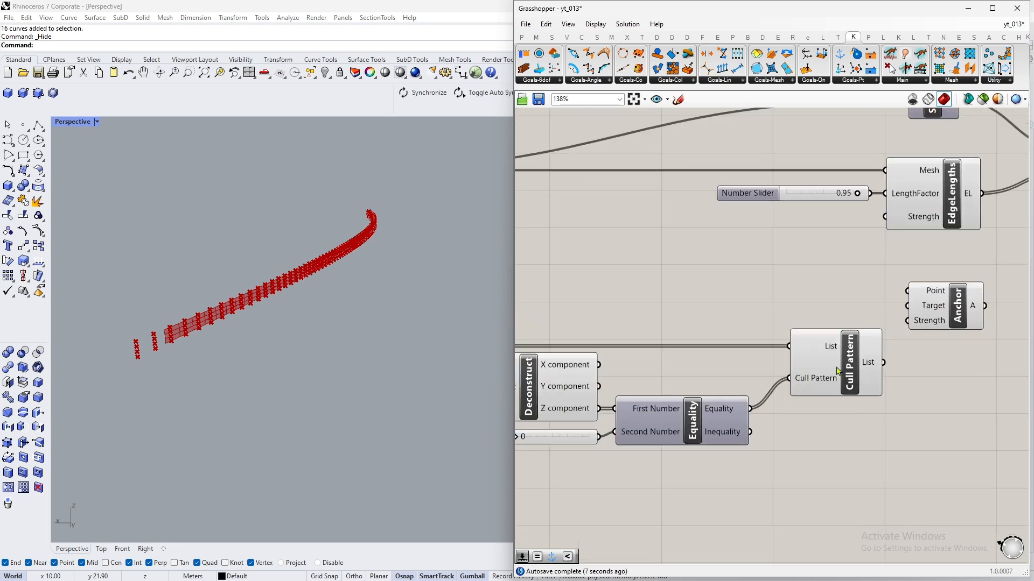
{"action": "left_click_drag", "start_coordinate": [837, 368], "coordinate": [817, 368]}
- Connect Cull Pattern's List output to Anchor's Point and Target, and add Anchor's output to Entwine's {0;1} input alongside EdgeLengths
{"action": "right_click_drag", "start_coordinate": [164, 326], "coordinate": [307, 343]}
{"action": "left_click", "coordinate": [779, 290]}
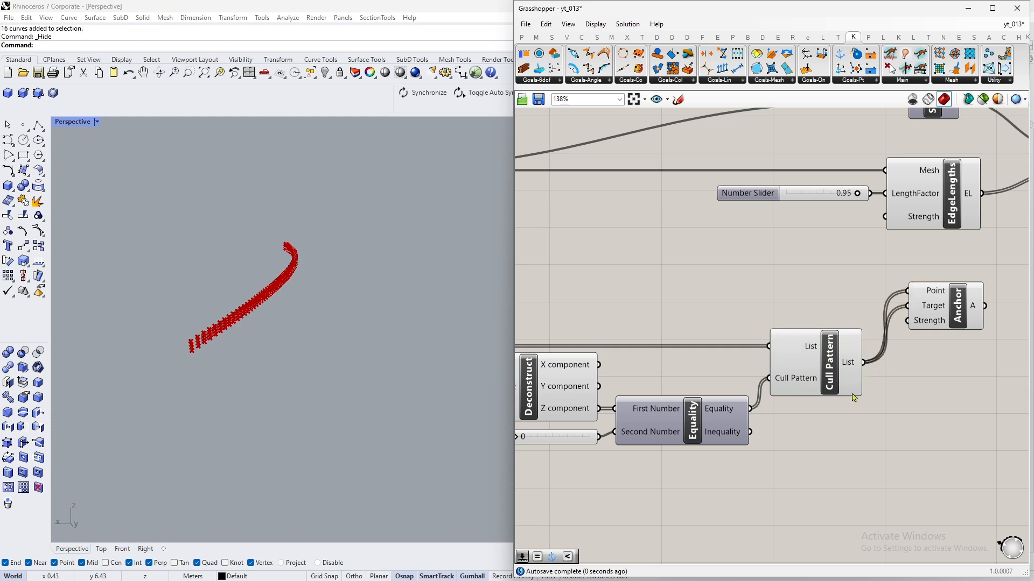
{"action": "right_click_drag", "start_coordinate": [1015, 299], "coordinate": [806, 329]}
{"action": "scroll", "coordinate": [779, 334], "scroll_direction": "up", "scroll_amount": 2}
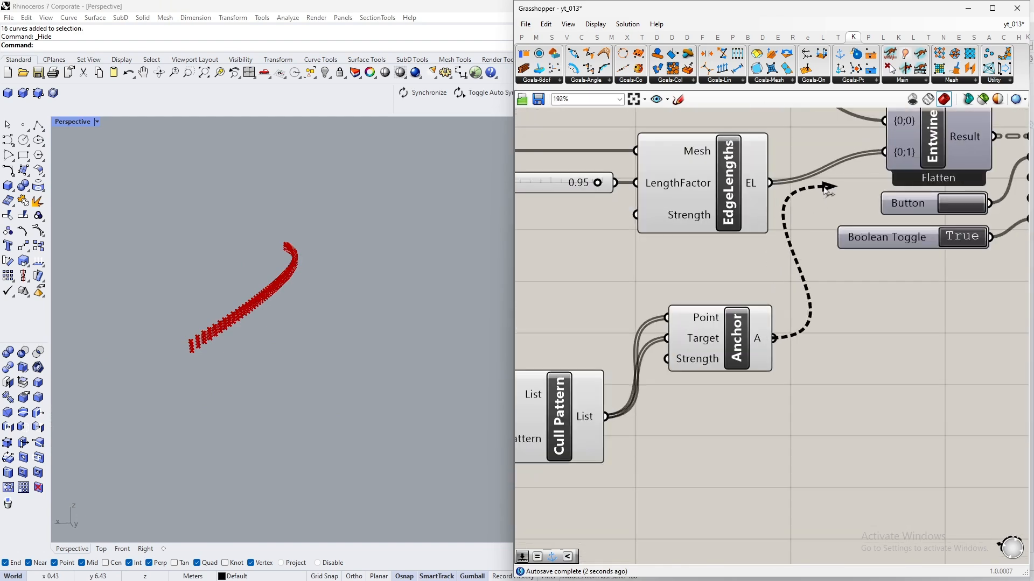
{"action": "left_click_drag", "start_coordinate": [826, 188], "coordinate": [885, 152], "text": "shift"}
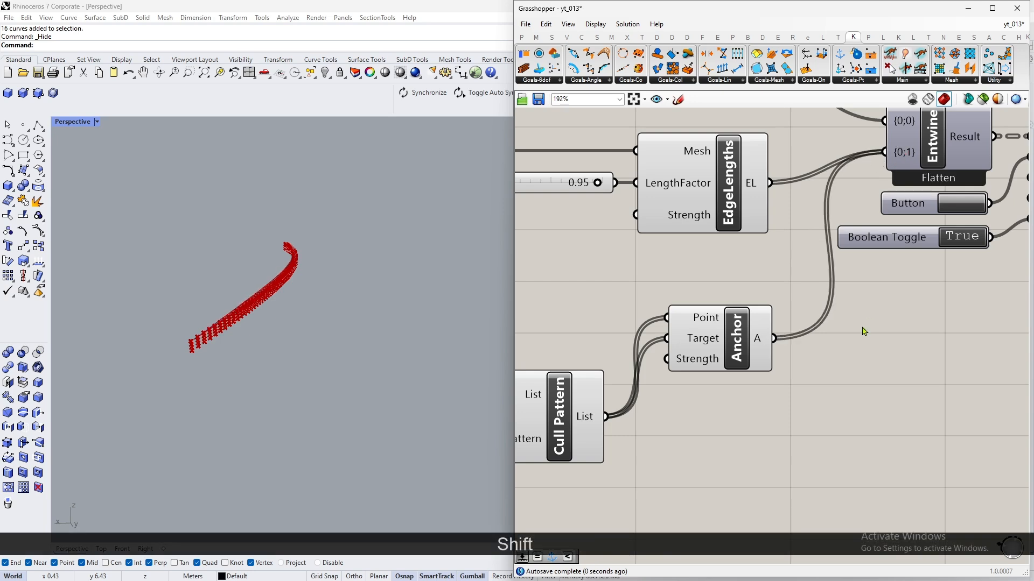
- Reset the solver and turn off the preview of the components from NakedVertices to Anchor and of EdgeLengths
{"action": "left_click", "coordinate": [967, 207]}
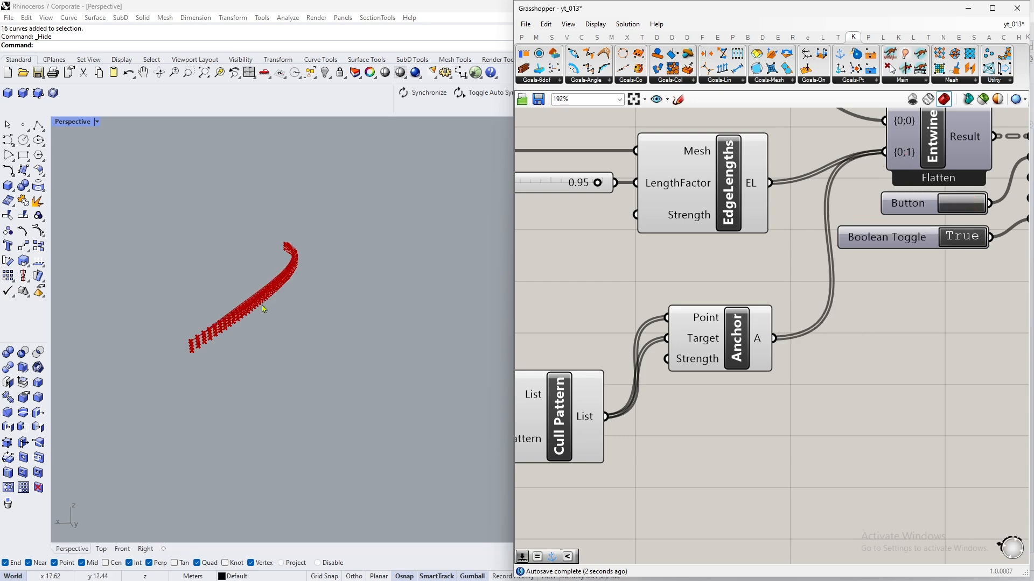
{"action": "scroll", "coordinate": [843, 313], "scroll_direction": "down", "scroll_amount": 6}
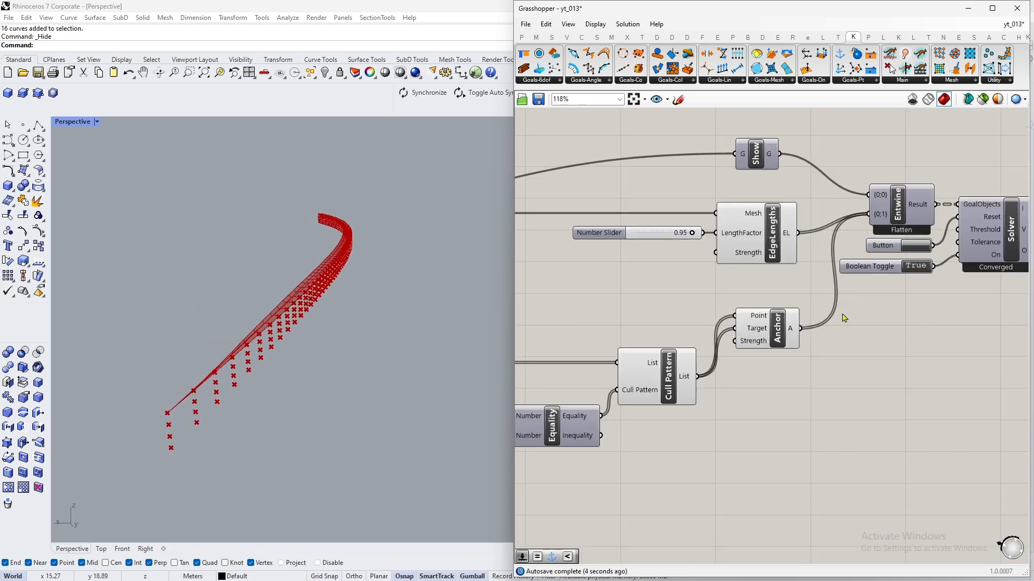
{"action": "left_click_drag", "start_coordinate": [827, 396], "coordinate": [555, 302]}
{"action": "middle_click", "coordinate": [648, 293]}
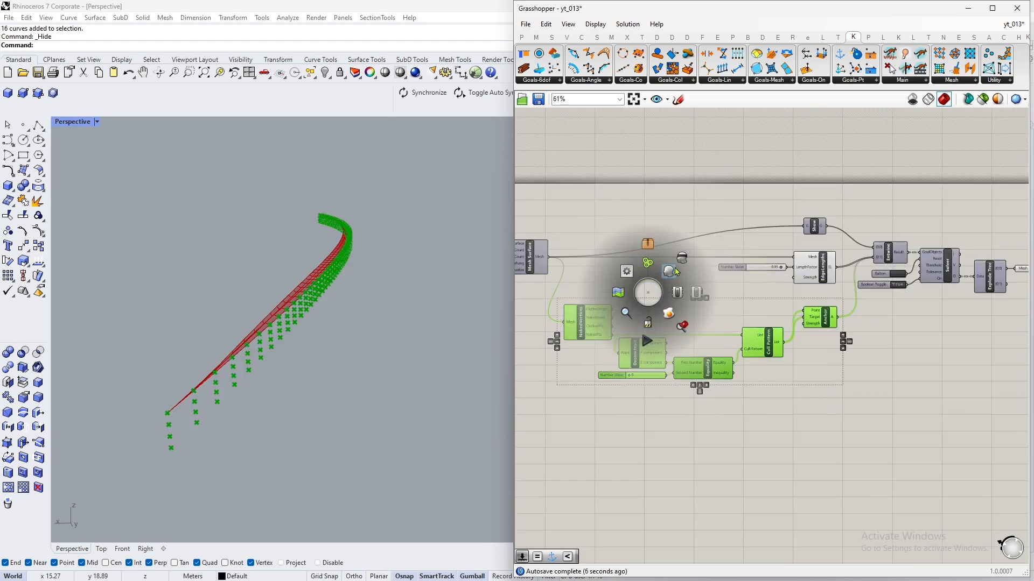
{"action": "left_click", "coordinate": [671, 269]}
{"action": "left_click", "coordinate": [843, 469]}
{"action": "scroll", "coordinate": [833, 273], "scroll_direction": "up", "scroll_amount": 3}
{"action": "left_click", "coordinate": [822, 262]}
{"action": "middle_click", "coordinate": [824, 265]}
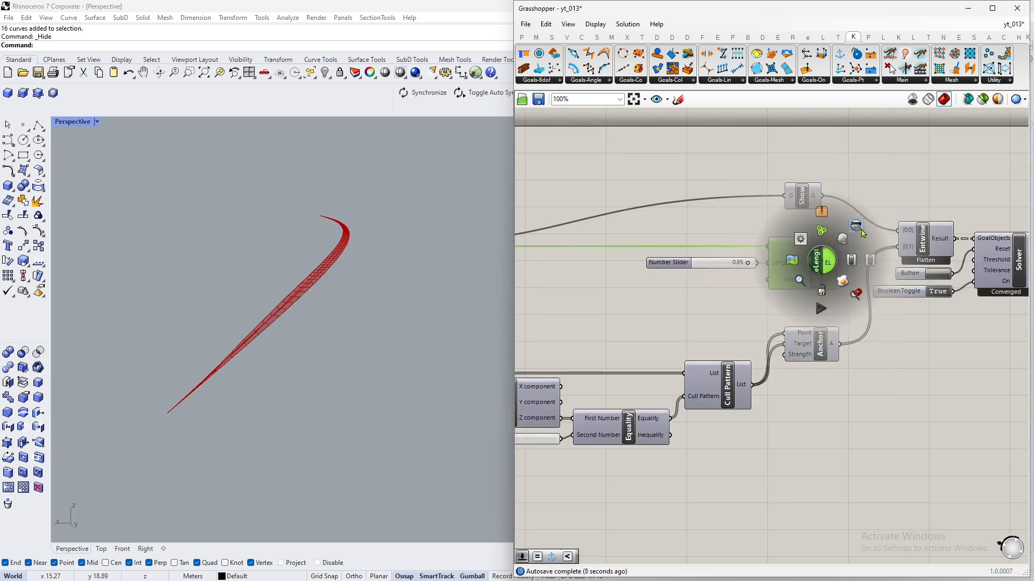
- Reset the Kangaroo solver repeatedly and observe how the anchored strip deforms on each run
{"action": "left_click", "coordinate": [935, 275]}
{"action": "left_click", "coordinate": [935, 275]}
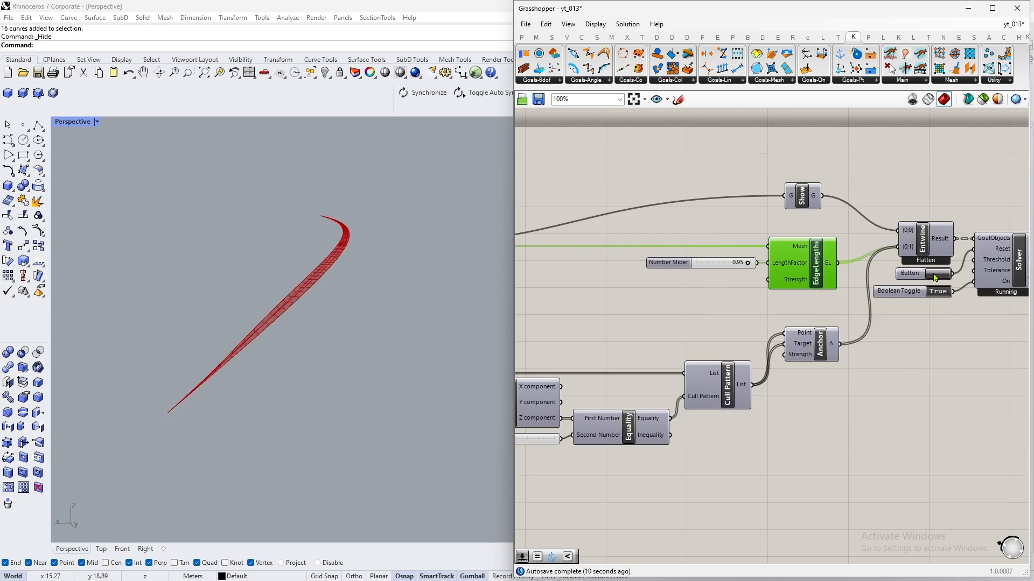
{"action": "left_click", "coordinate": [935, 274]}
{"action": "left_click", "coordinate": [935, 274]}
{"action": "left_click", "coordinate": [936, 275]}
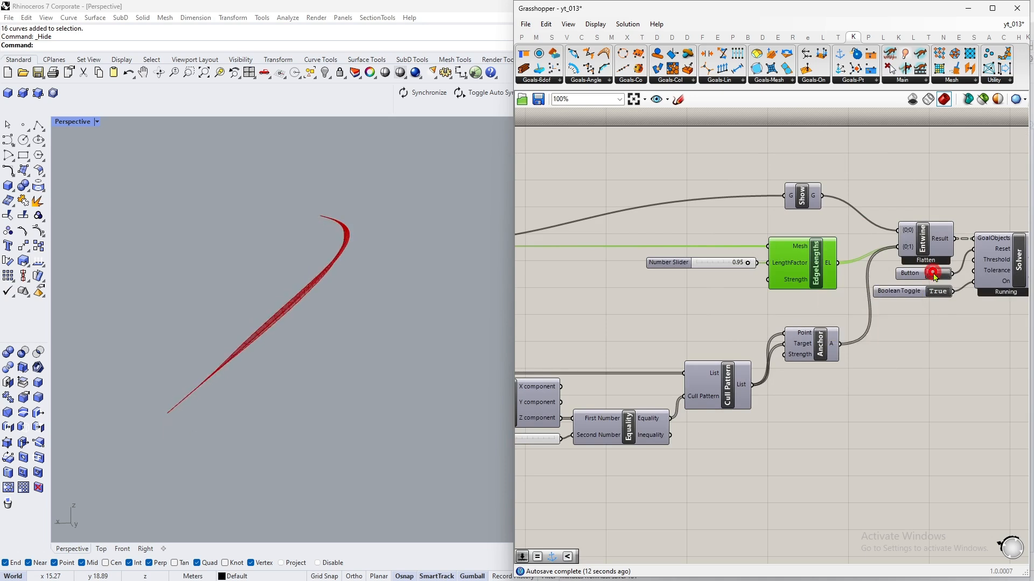
{"action": "left_click", "coordinate": [935, 274]}
{"action": "left_click", "coordinate": [935, 275]}
{"action": "left_click", "coordinate": [936, 275]}
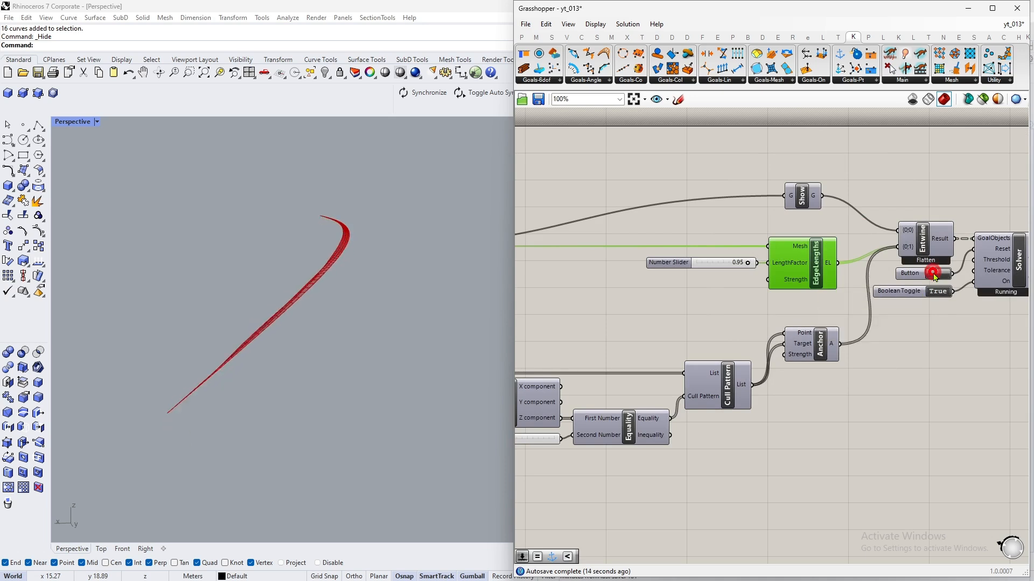
{"action": "left_click", "coordinate": [935, 274]}
{"action": "left_click", "coordinate": [935, 275]}
{"action": "left_click", "coordinate": [935, 275]}
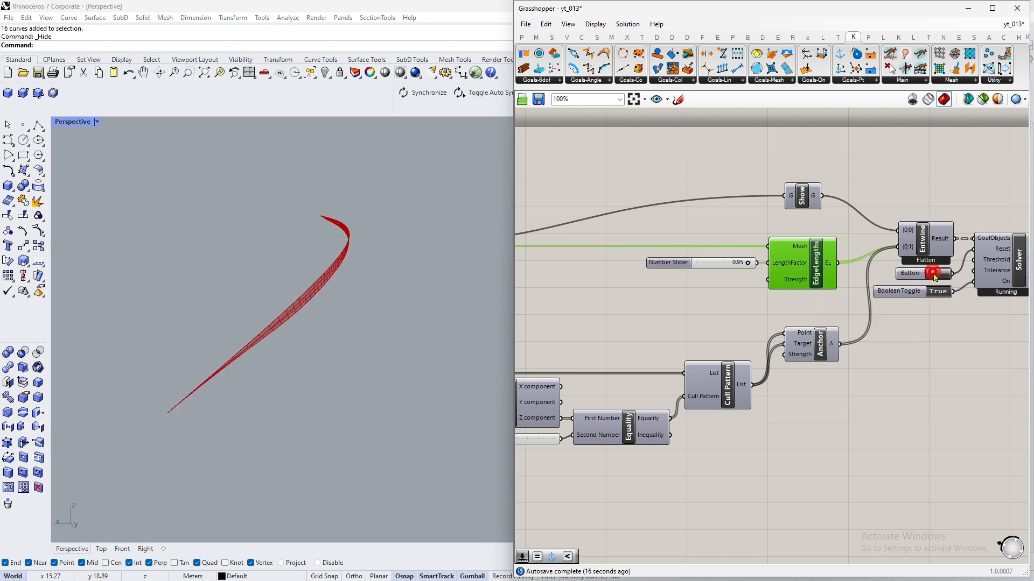
{"action": "left_click", "coordinate": [935, 275]}
{"action": "left_click", "coordinate": [935, 274]}
{"action": "left_click", "coordinate": [935, 274]}
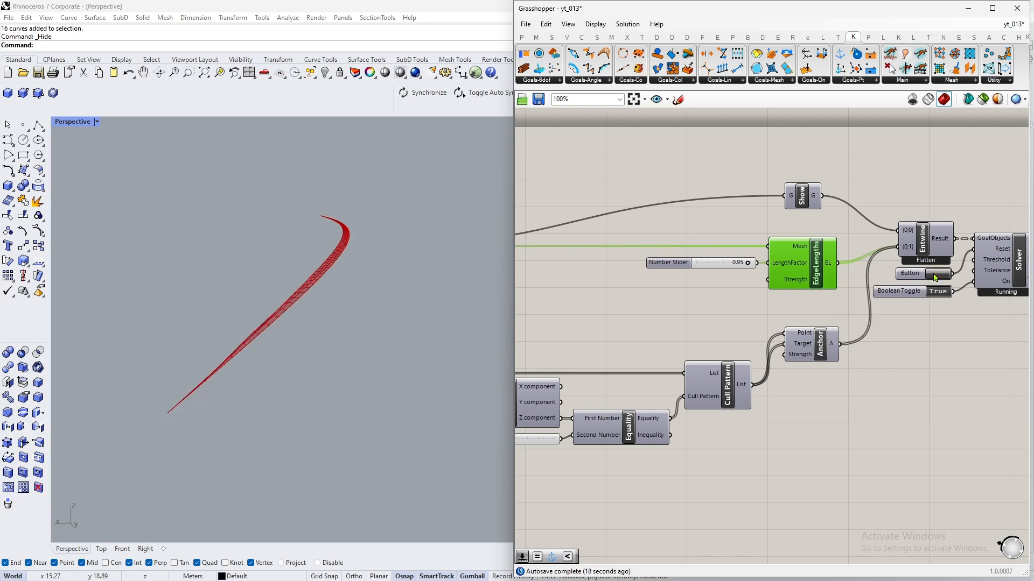
{"action": "left_click", "coordinate": [935, 275]}
- Set the EdgeLengths LengthFactor slider to 1.00 and reset the solver
{"action": "scroll", "coordinate": [750, 267], "scroll_direction": "up", "scroll_amount": 4}
{"action": "left_click_drag", "start_coordinate": [772, 278], "coordinate": [773, 278]}
{"action": "scroll", "coordinate": [579, 292], "scroll_direction": "down", "scroll_amount": 3}
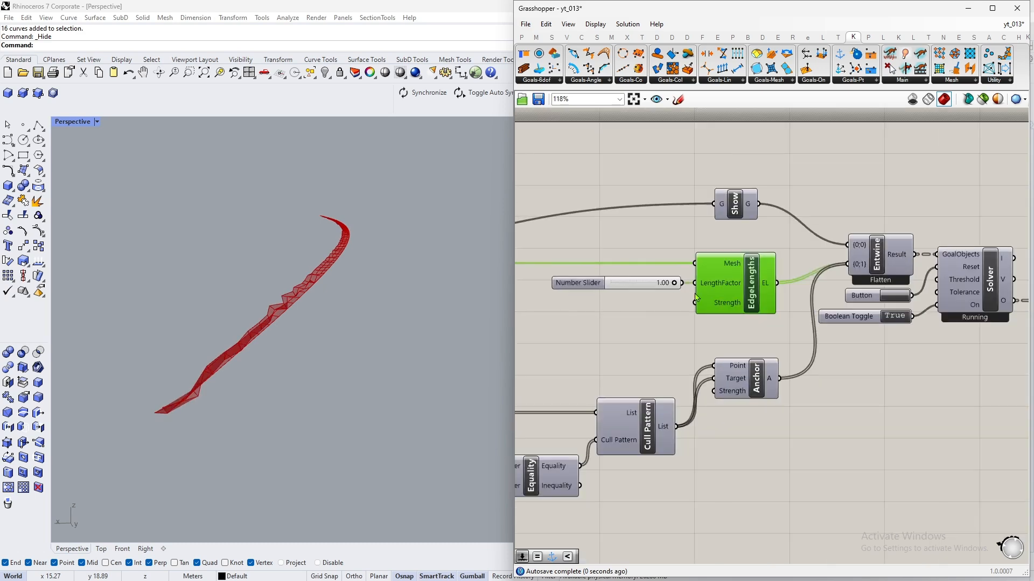
{"action": "scroll", "coordinate": [781, 284], "scroll_direction": "up", "scroll_amount": 2}
{"action": "left_click", "coordinate": [934, 299]}
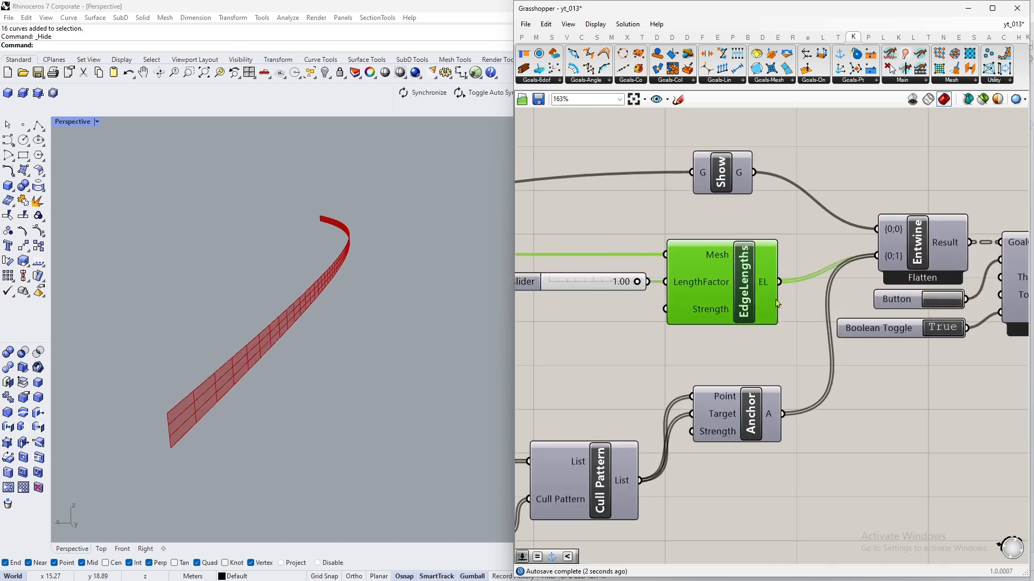
- Set the EdgeLengths LengthFactor slider to 0.99 and reset the solver
{"action": "scroll", "coordinate": [641, 285], "scroll_direction": "up", "scroll_amount": 2}
{"action": "left_click_drag", "start_coordinate": [644, 286], "coordinate": [642, 287]}
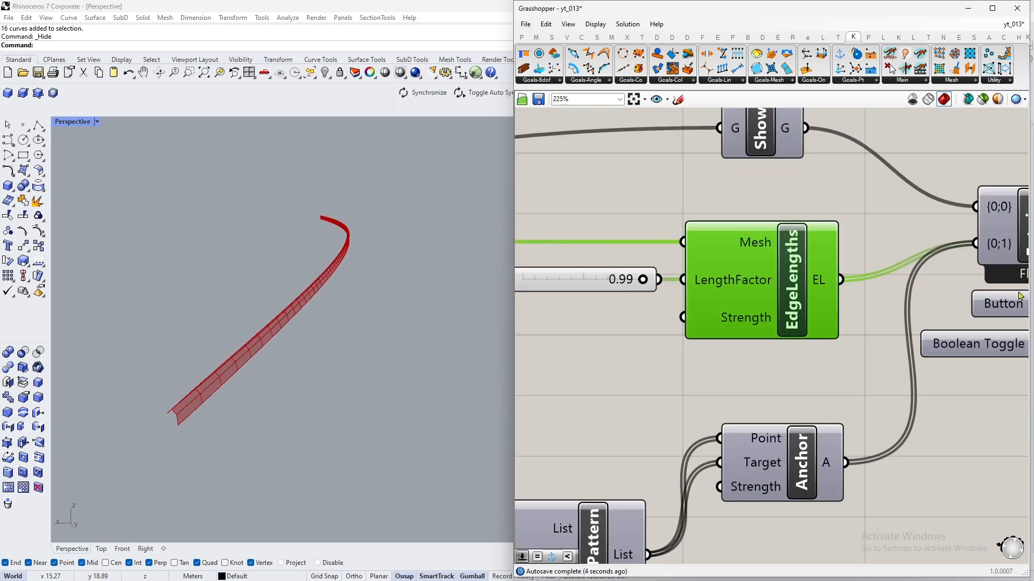
{"action": "scroll", "coordinate": [1020, 295], "scroll_direction": "down", "scroll_amount": 3}
{"action": "scroll", "coordinate": [908, 289], "scroll_direction": "up", "scroll_amount": 4}
{"action": "left_click", "coordinate": [908, 289]}
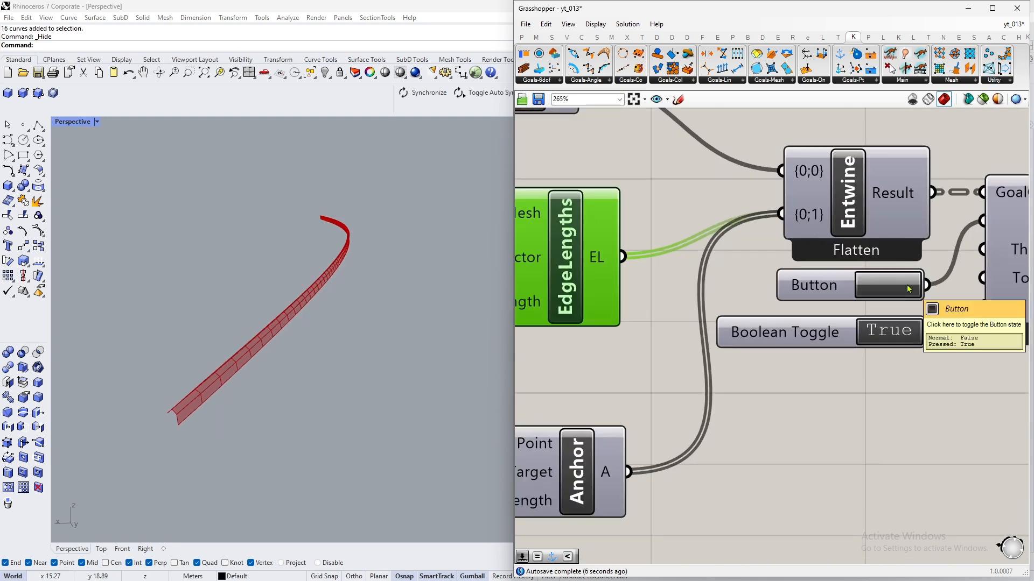
- Zoom the viewport to the final Mesh output and examine the relaxed strip up close from the side
{"action": "right_click_drag", "start_coordinate": [124, 376], "coordinate": [182, 389]}
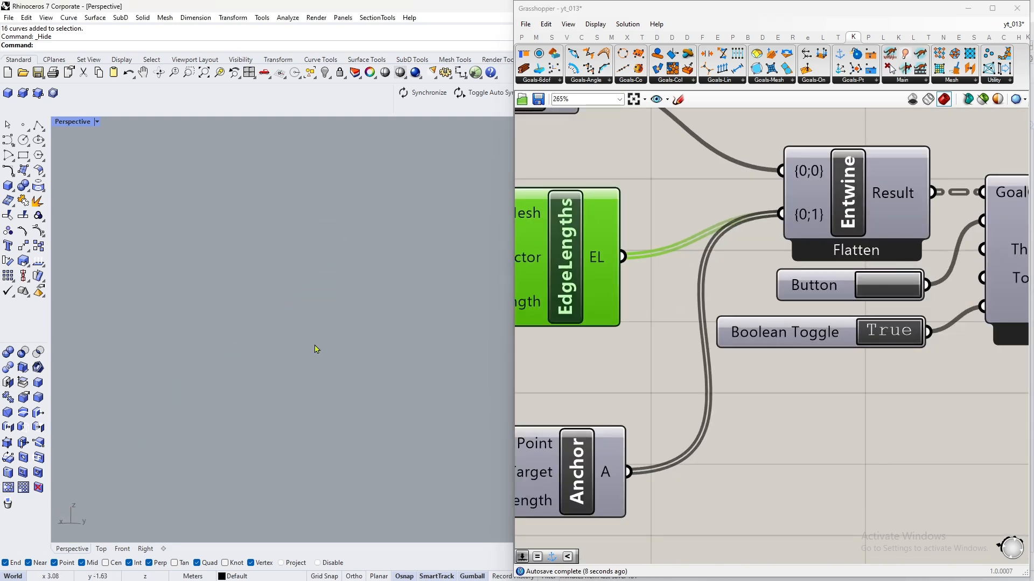
{"action": "scroll", "coordinate": [723, 274], "scroll_direction": "down", "scroll_amount": 4}
{"action": "scroll", "coordinate": [852, 276], "scroll_direction": "up", "scroll_amount": 3}
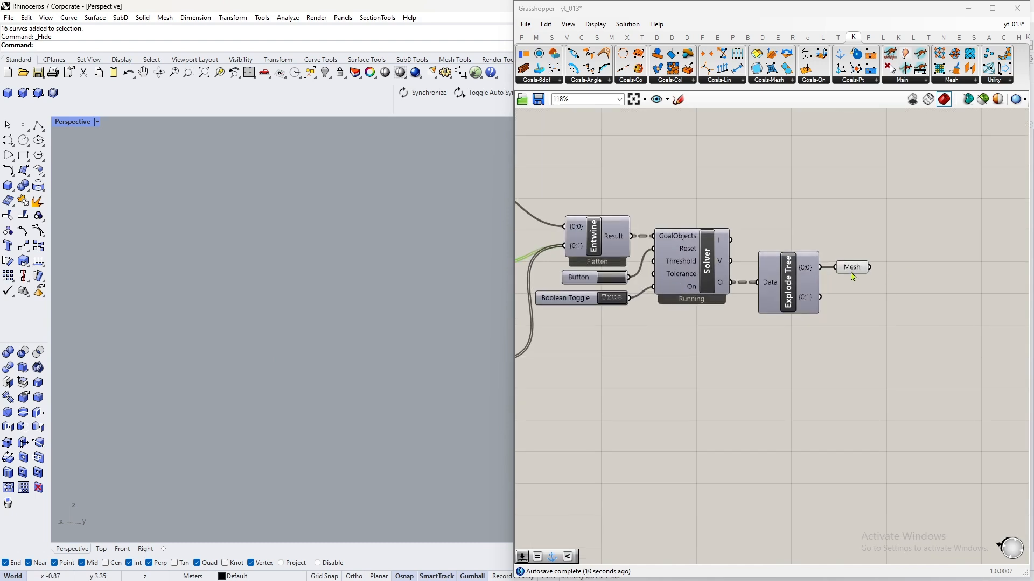
{"action": "middle_click", "coordinate": [851, 268]}
{"action": "left_click", "coordinate": [882, 301]}
{"action": "right_click_drag", "start_coordinate": [215, 371], "coordinate": [162, 376]}
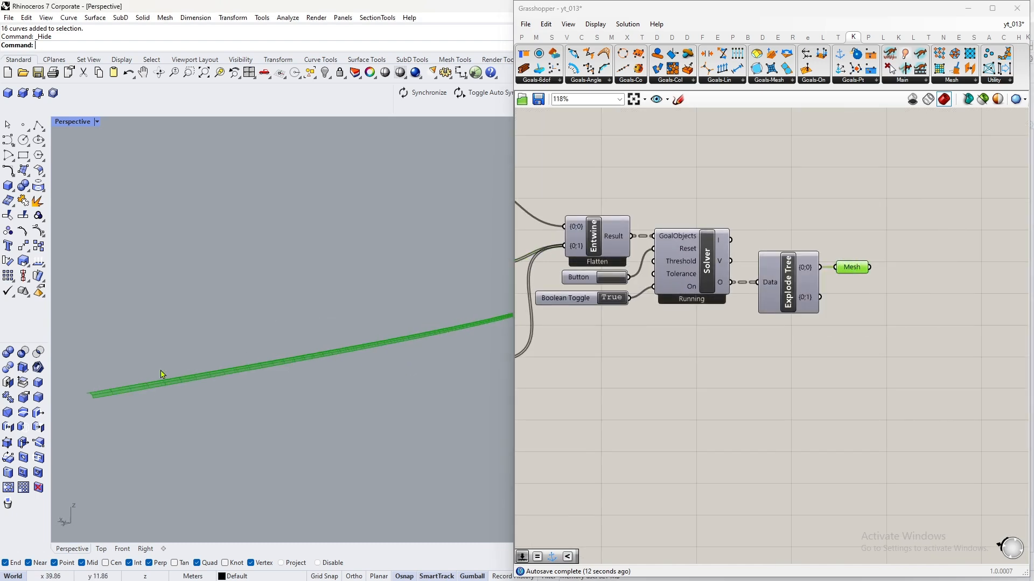
{"action": "scroll", "coordinate": [227, 380], "scroll_direction": "up", "scroll_amount": 1}
{"action": "right_click_drag", "start_coordinate": [283, 380], "coordinate": [316, 376]}
{"action": "scroll", "coordinate": [825, 373], "scroll_direction": "down", "scroll_amount": 3}
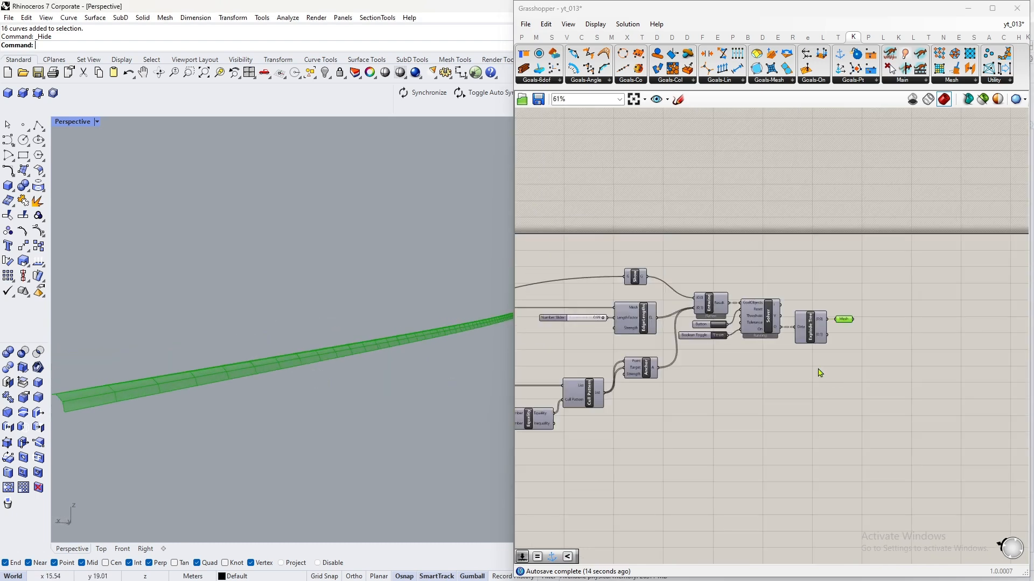
- Move the whole group of components from NakedVertices to Anchor up, closer to the EdgeLengths row
{"action": "scroll", "coordinate": [978, 345], "scroll_direction": "down", "scroll_amount": 3}
{"action": "scroll", "coordinate": [680, 369], "scroll_direction": "up", "scroll_amount": 3}
{"action": "scroll", "coordinate": [836, 353], "scroll_direction": "up", "scroll_amount": 3}
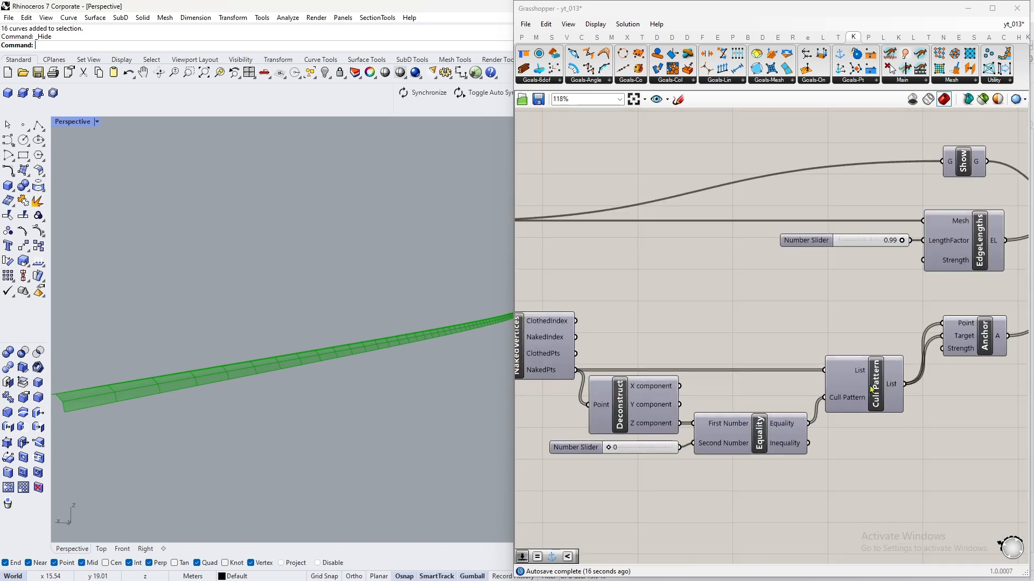
{"action": "left_click_drag", "start_coordinate": [973, 329], "coordinate": [676, 320]}
{"action": "scroll", "coordinate": [969, 387], "scroll_direction": "down", "scroll_amount": 4}
{"action": "left_click_drag", "start_coordinate": [986, 397], "coordinate": [643, 316]}
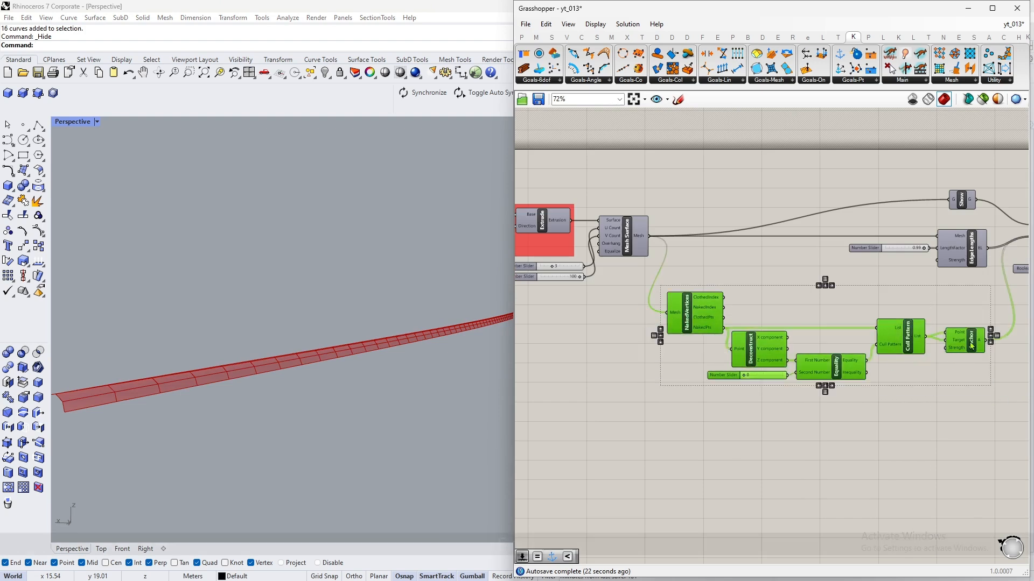
{"action": "left_click_drag", "start_coordinate": [971, 344], "coordinate": [968, 309], "text": "shift"}
{"action": "left_click", "coordinate": [944, 360]}
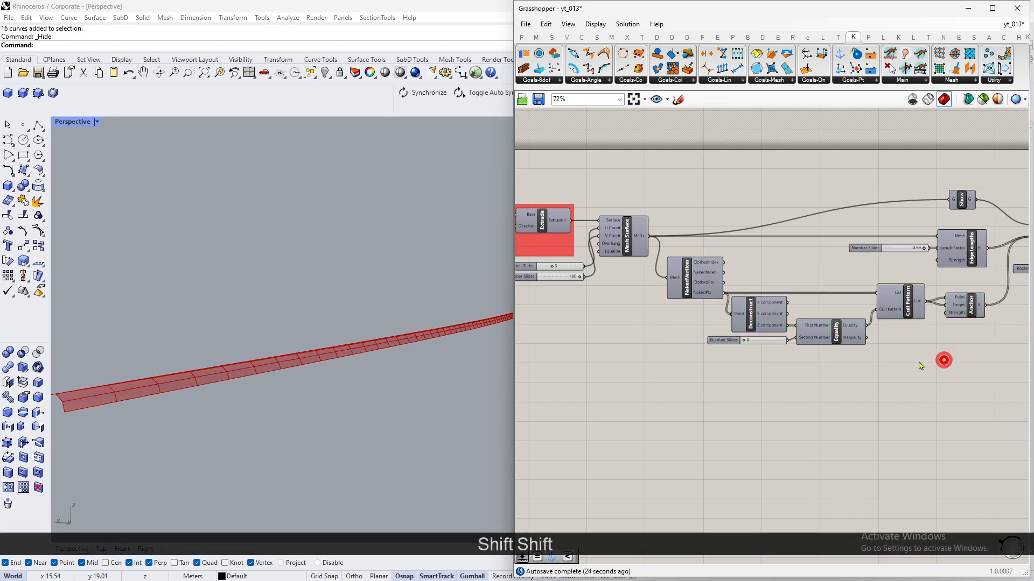
{"action": "scroll", "coordinate": [697, 317], "scroll_direction": "down", "scroll_amount": 1}
{"action": "scroll", "coordinate": [856, 334], "scroll_direction": "up", "scroll_amount": 3}
{"action": "scroll", "coordinate": [863, 337], "scroll_direction": "down", "scroll_amount": 3}
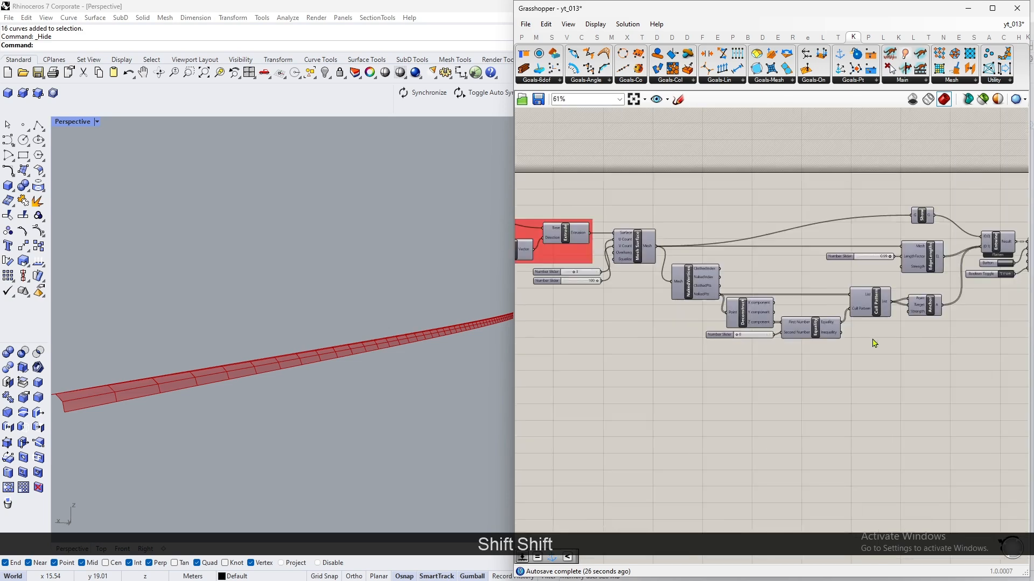
{"action": "scroll", "coordinate": [937, 337], "scroll_direction": "up", "scroll_amount": 2}
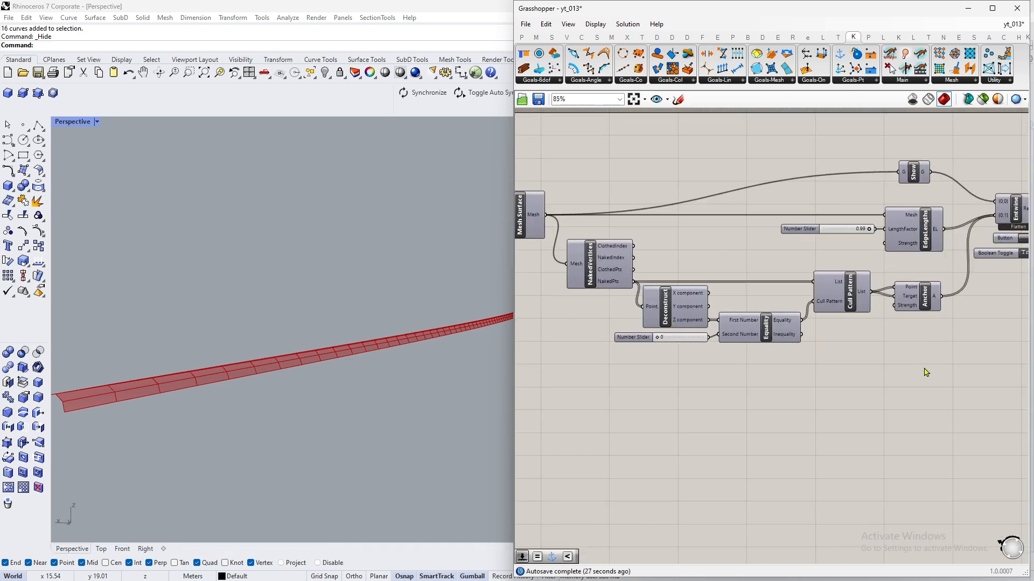
- Add a Kangaroo Wind goal below Anchor and connect the Mesh Surface output to its Mesh input
{"action": "left_click", "coordinate": [781, 86]}
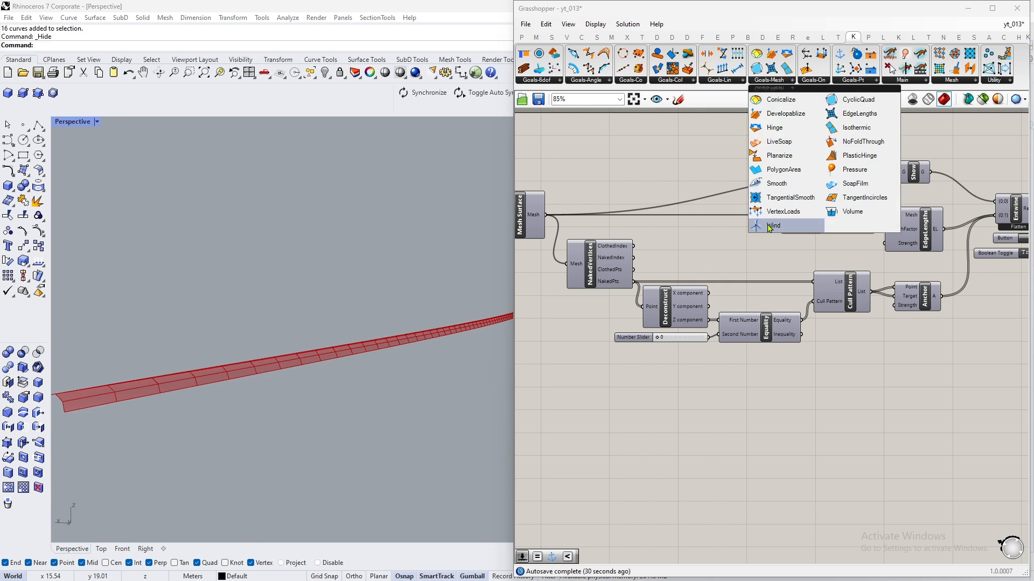
{"action": "left_click_drag", "start_coordinate": [775, 225], "coordinate": [927, 397]}
{"action": "left_click", "coordinate": [917, 388]}
{"action": "scroll", "coordinate": [925, 393], "scroll_direction": "up", "scroll_amount": 2}
{"action": "scroll", "coordinate": [921, 334], "scroll_direction": "down", "scroll_amount": 2}
{"action": "scroll", "coordinate": [635, 333], "scroll_direction": "down", "scroll_amount": 1}
{"action": "right_click_drag", "start_coordinate": [635, 332], "coordinate": [712, 330]}
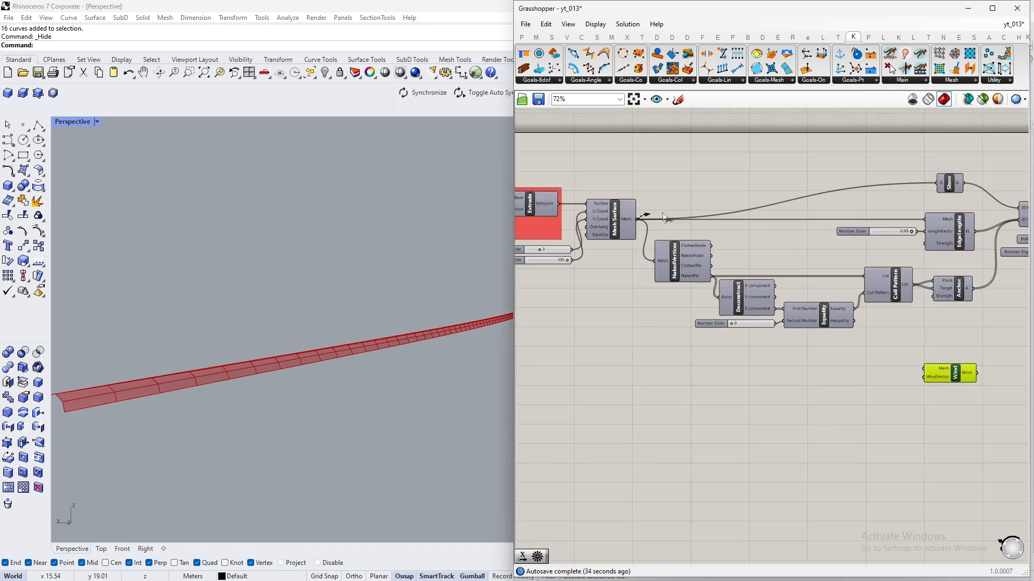
{"action": "scroll", "coordinate": [904, 388], "scroll_direction": "up", "scroll_amount": 2}
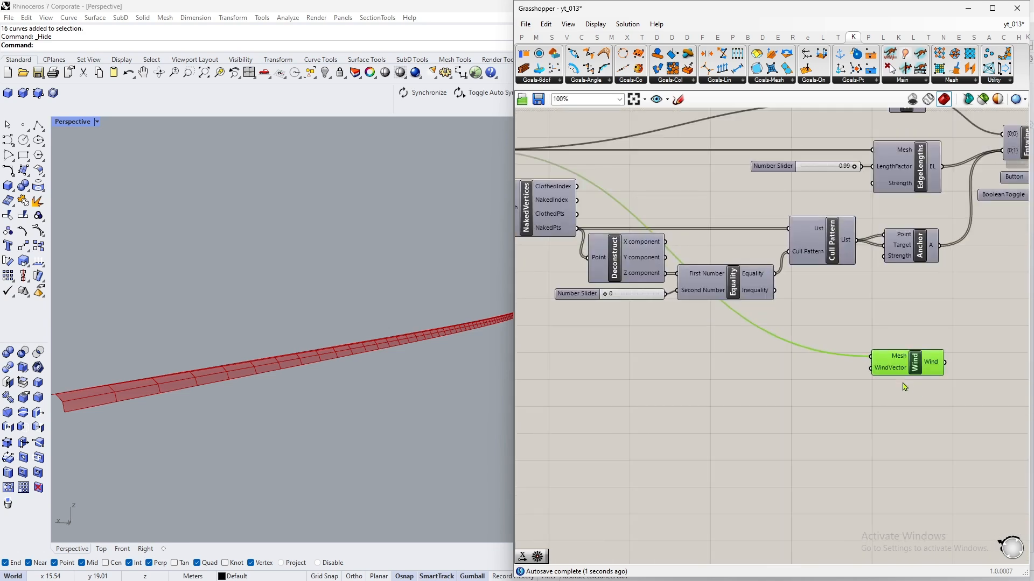
- Add a Unit X and a Unit Y vector component beneath the Equality row, one below the other
{"action": "mouse_move", "coordinate": [896, 373]}
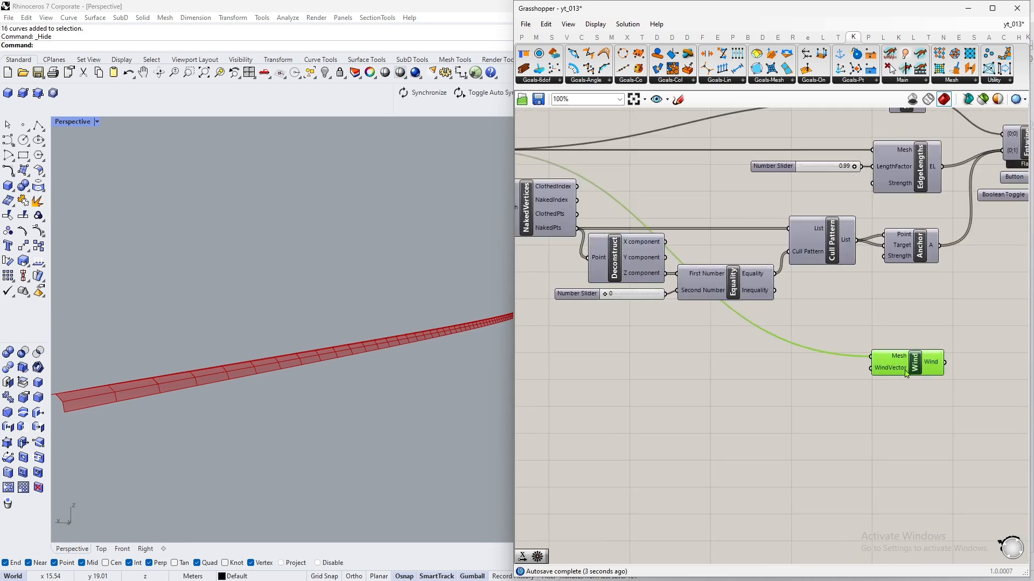
{"action": "scroll", "coordinate": [621, 371], "scroll_direction": "down", "scroll_amount": 1}
{"action": "right_click_drag", "start_coordinate": [621, 371], "coordinate": [735, 371]}
{"action": "double_click", "coordinate": [708, 369]}
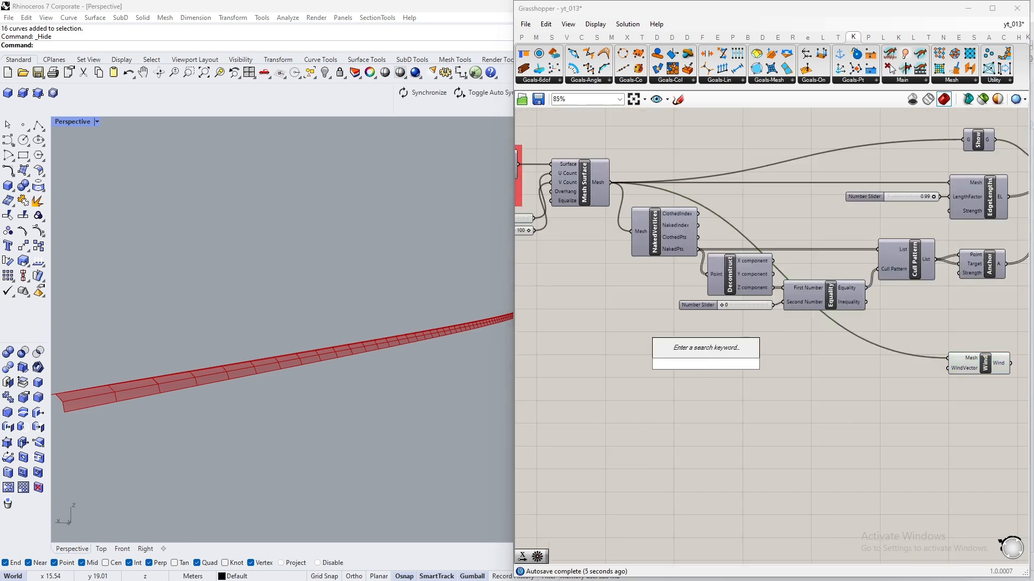
{"action": "type", "text": "x"}
{"action": "left_click", "coordinate": [721, 338]}
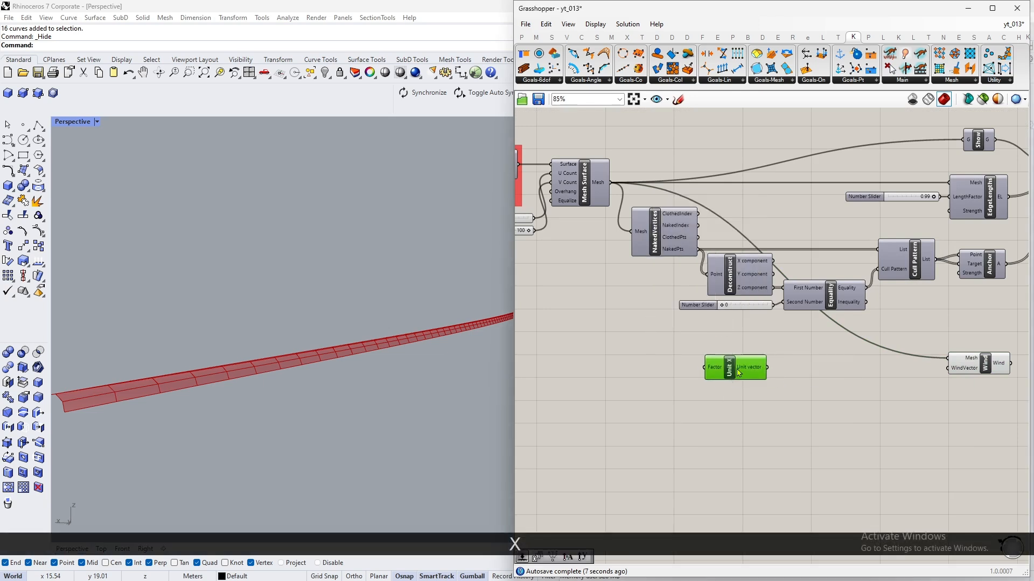
{"action": "double_click", "coordinate": [720, 405]}
{"action": "type", "text": "y"}
{"action": "left_click", "coordinate": [721, 391]}
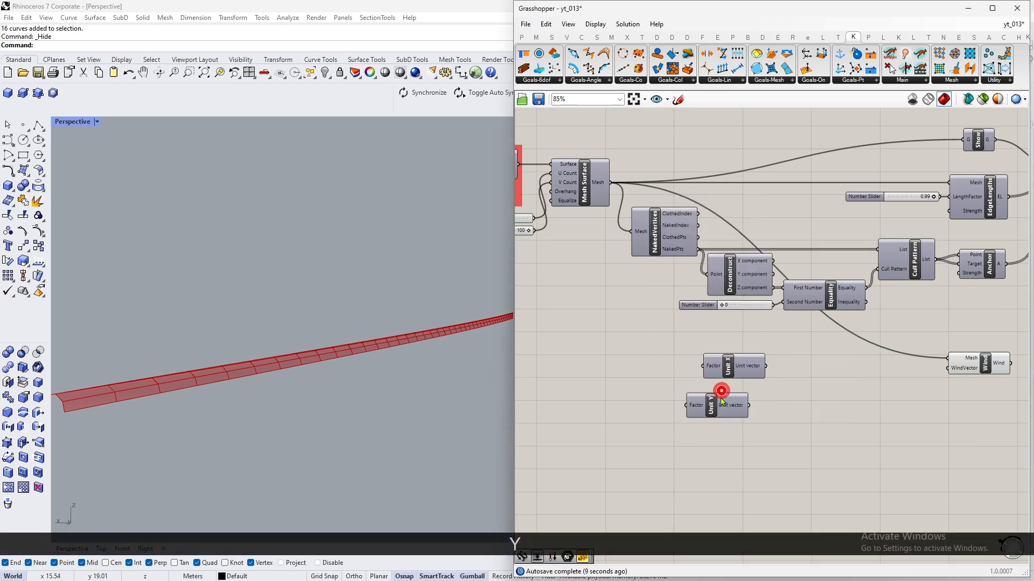
{"action": "left_click_drag", "start_coordinate": [728, 408], "coordinate": [742, 422]}
{"action": "double_click", "coordinate": [821, 379]}
{"action": "type", "text": "amp"}
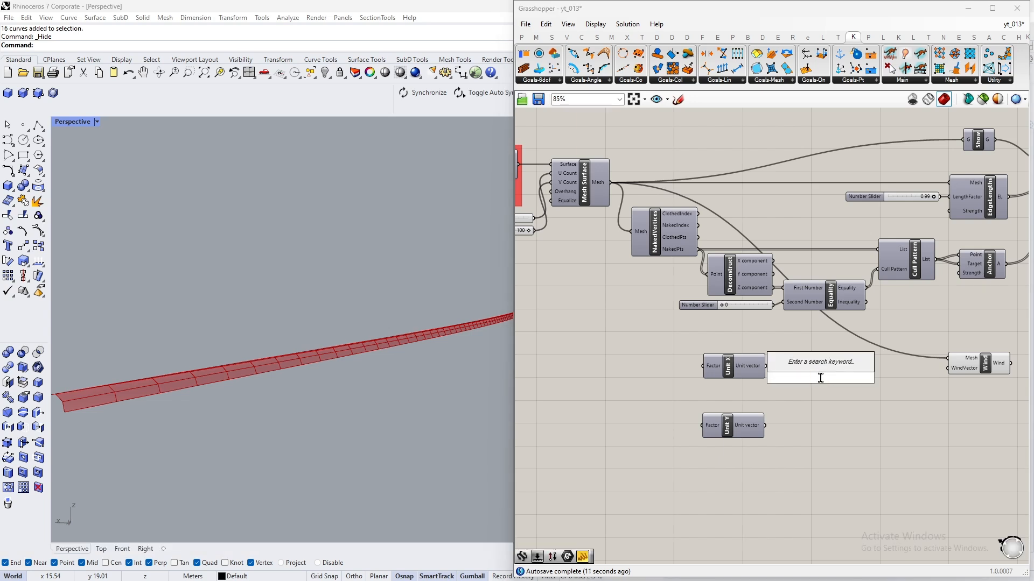
{"action": "type", "text": "l"}
{"action": "left_click", "coordinate": [800, 365]}
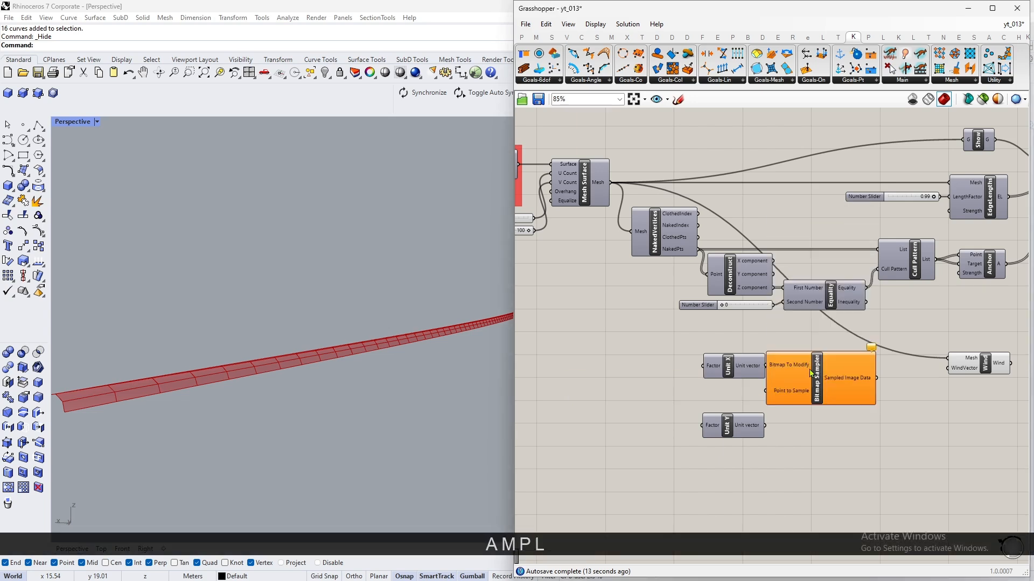
{"action": "left_click", "coordinate": [819, 382]}
{"action": "key", "text": "Delete"}
- Add an Amplitude component, connect the Unit X vector to its Vector input and simplify that input
{"action": "double_click", "coordinate": [820, 385]}
{"action": "type", "text": "ampli"}
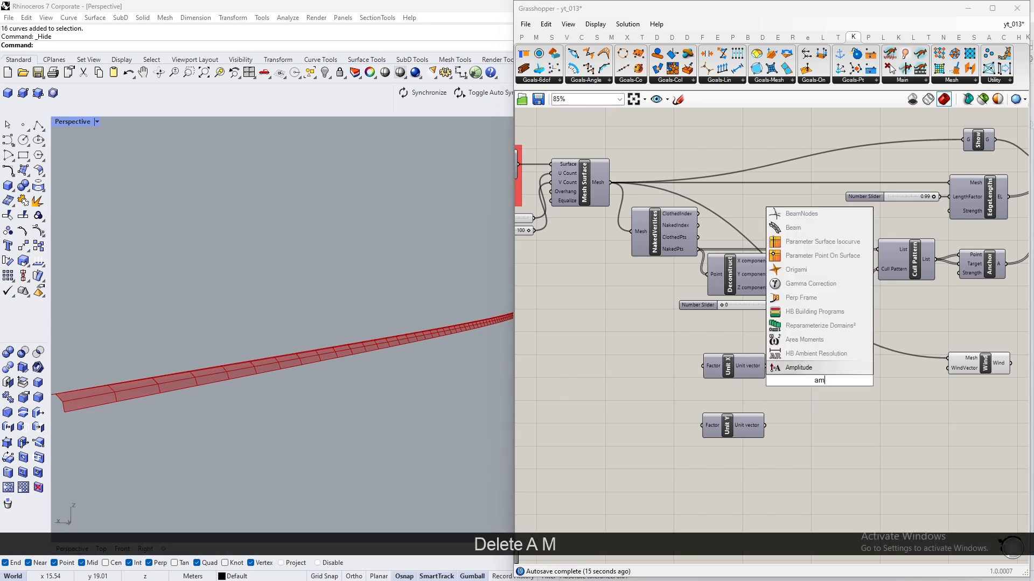
{"action": "left_click", "coordinate": [820, 371]}
{"action": "scroll", "coordinate": [770, 371], "scroll_direction": "up", "scroll_amount": 3}
{"action": "left_click_drag", "start_coordinate": [764, 364], "coordinate": [832, 372]}
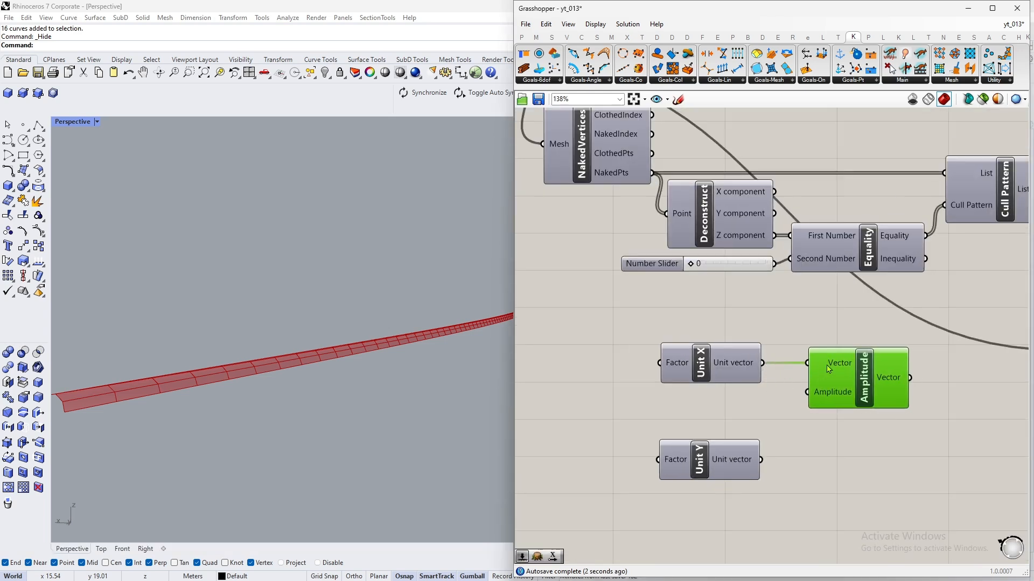
{"action": "right_click", "coordinate": [828, 368]}
{"action": "left_click", "coordinate": [879, 469]}
{"action": "left_click", "coordinate": [826, 380]}
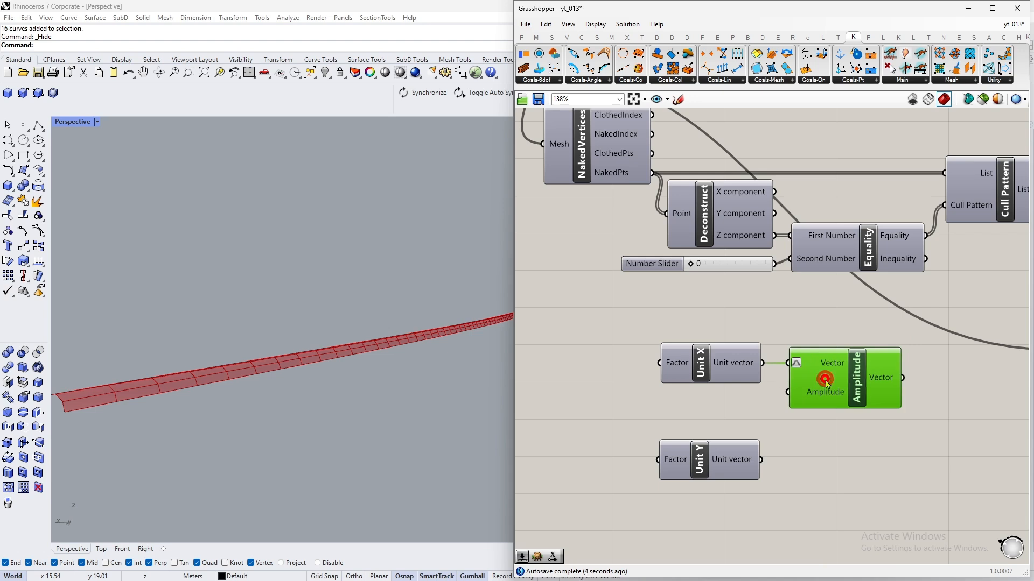
{"action": "double_click", "coordinate": [665, 402]}
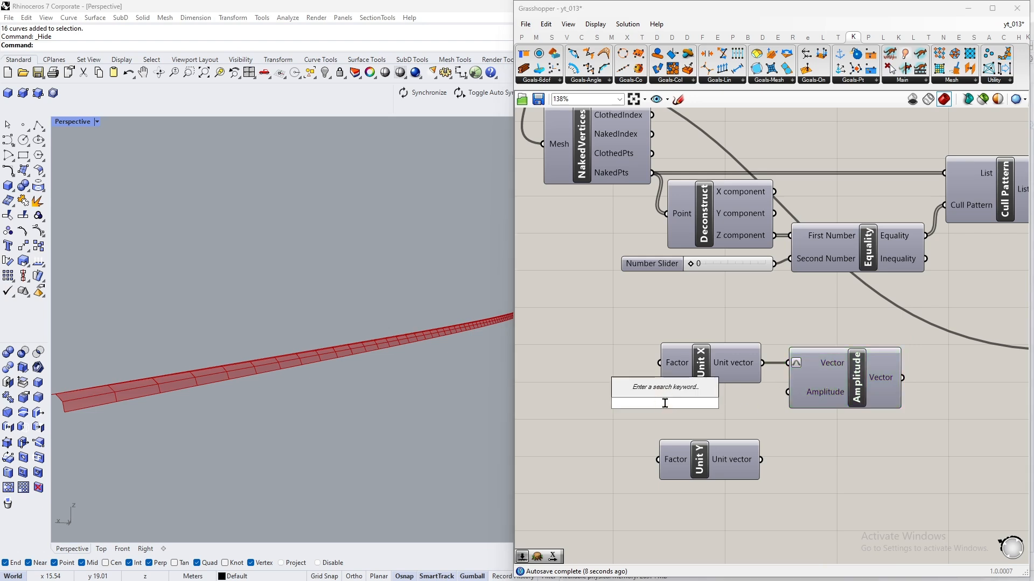
{"action": "type", "text": ".1"}
{"action": "key", "text": "Return"}
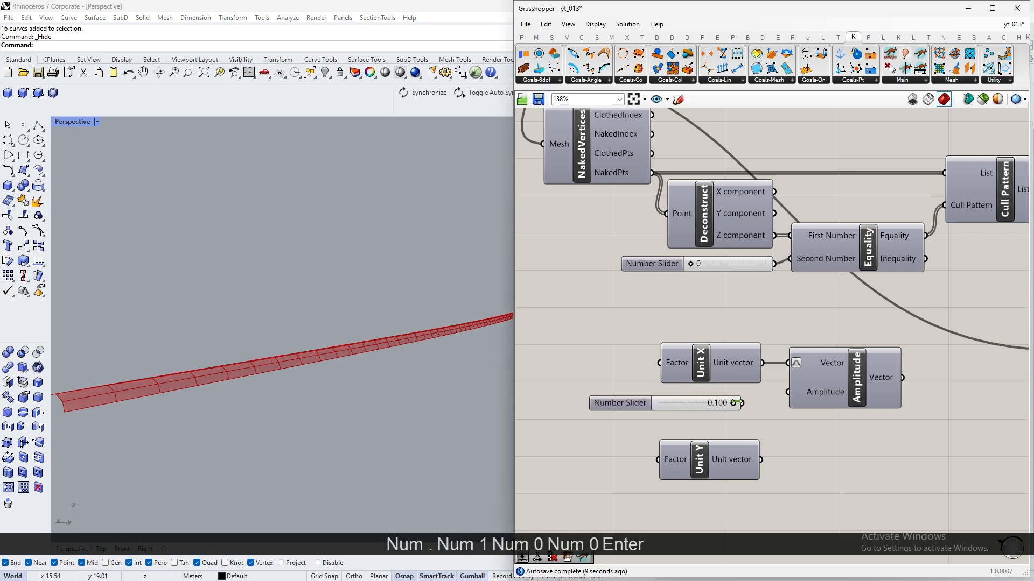
{"action": "key", "text": "Delete"}
- Add a number slider set to 0.150 and connect it to the Amplitude input of the Unit X branch
{"action": "double_click", "coordinate": [695, 404]}
{"action": "type", "text": ".150"}
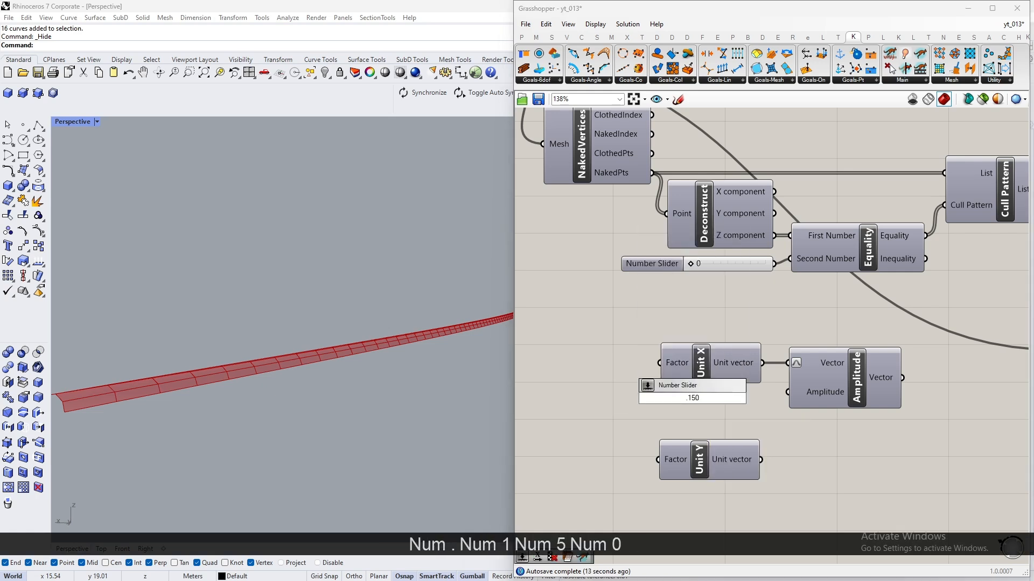
{"action": "key", "text": "Return"}
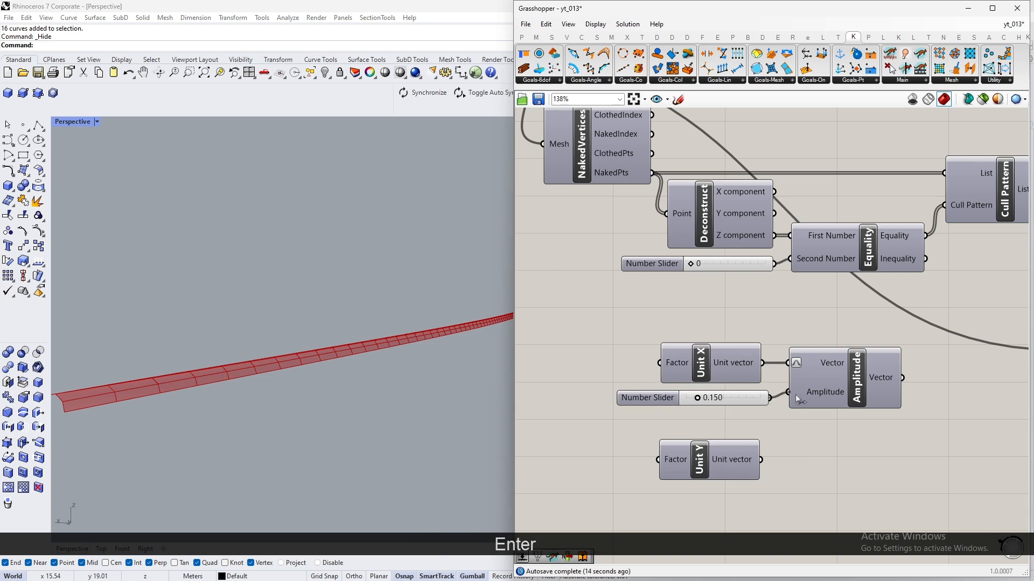
- Duplicate the slider and Amplitude component below the originals and connect the Unit Y vector to the copy's Vector input
{"action": "scroll", "coordinate": [778, 349], "scroll_direction": "down", "scroll_amount": 3}
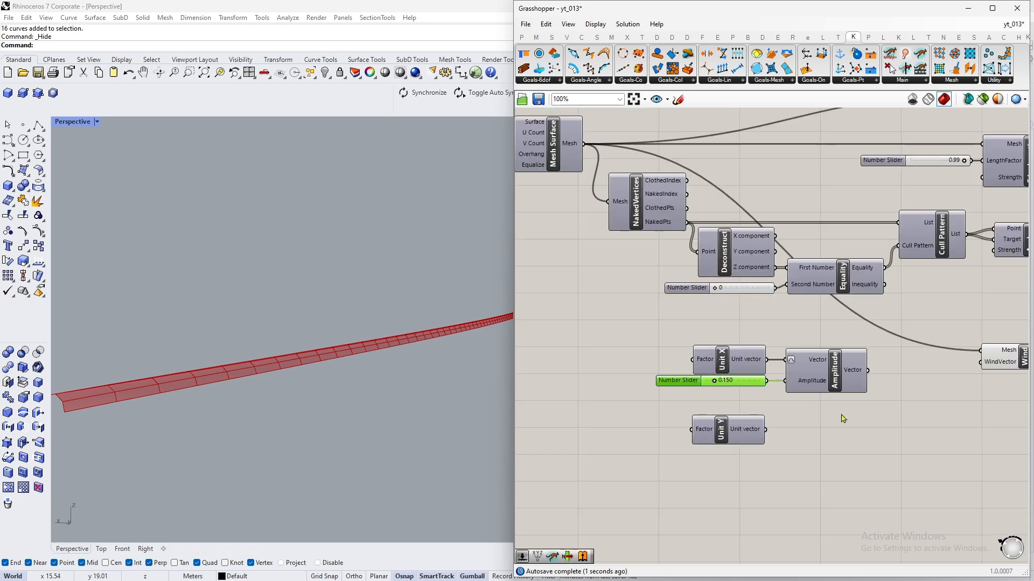
{"action": "left_click_drag", "start_coordinate": [739, 384], "coordinate": [737, 382]}
{"action": "key", "text": "ctrl+c"}
{"action": "key", "text": "ctrl+v"}
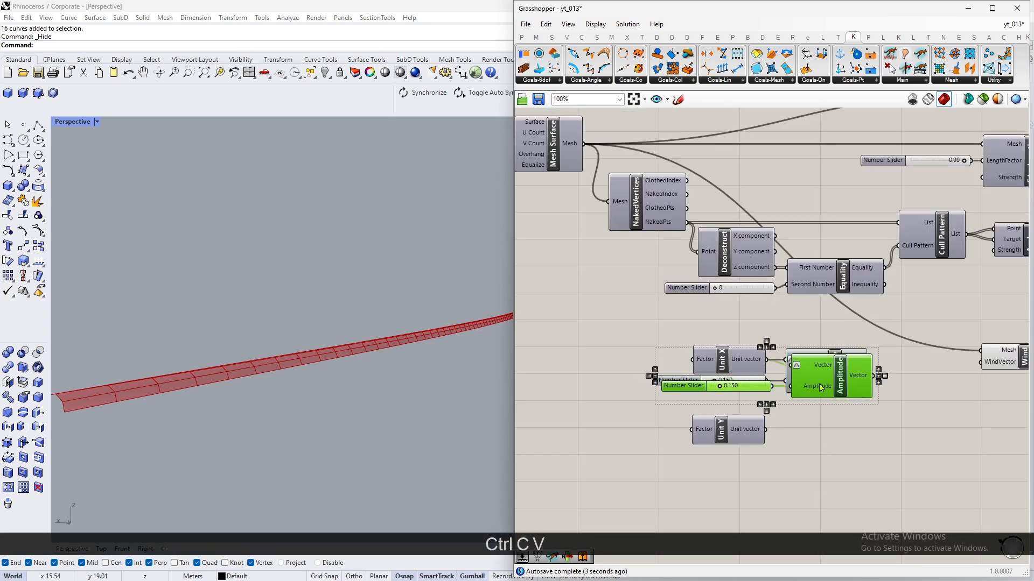
{"action": "left_click_drag", "start_coordinate": [815, 383], "coordinate": [814, 453]}
{"action": "left_click", "coordinate": [791, 488]}
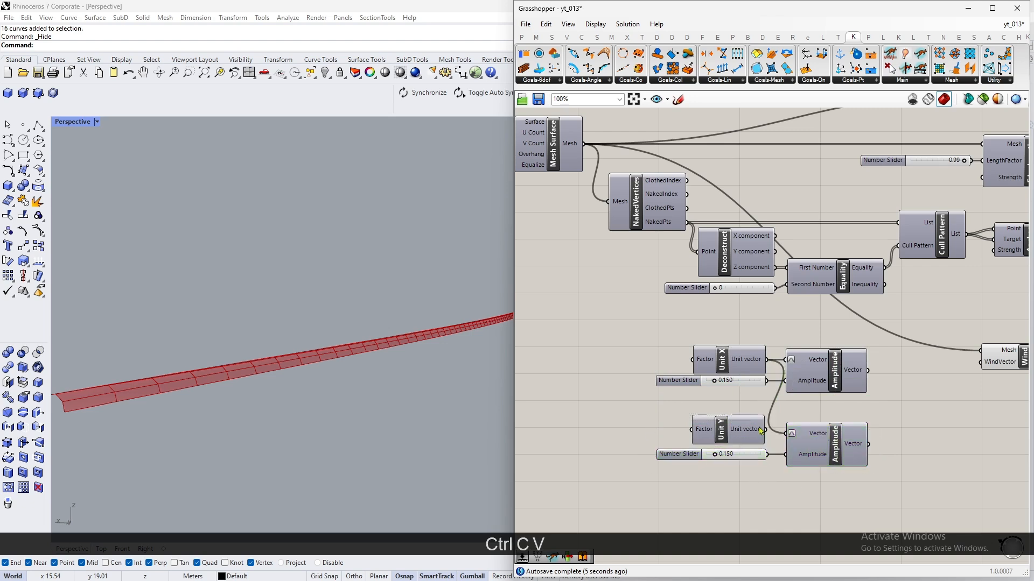
{"action": "left_click_drag", "start_coordinate": [766, 430], "coordinate": [792, 434]}
- Set the amplitude slider of the Unit Y branch to 0.200
{"action": "scroll", "coordinate": [722, 389], "scroll_direction": "up", "scroll_amount": 3}
{"action": "left_click", "coordinate": [773, 429]}
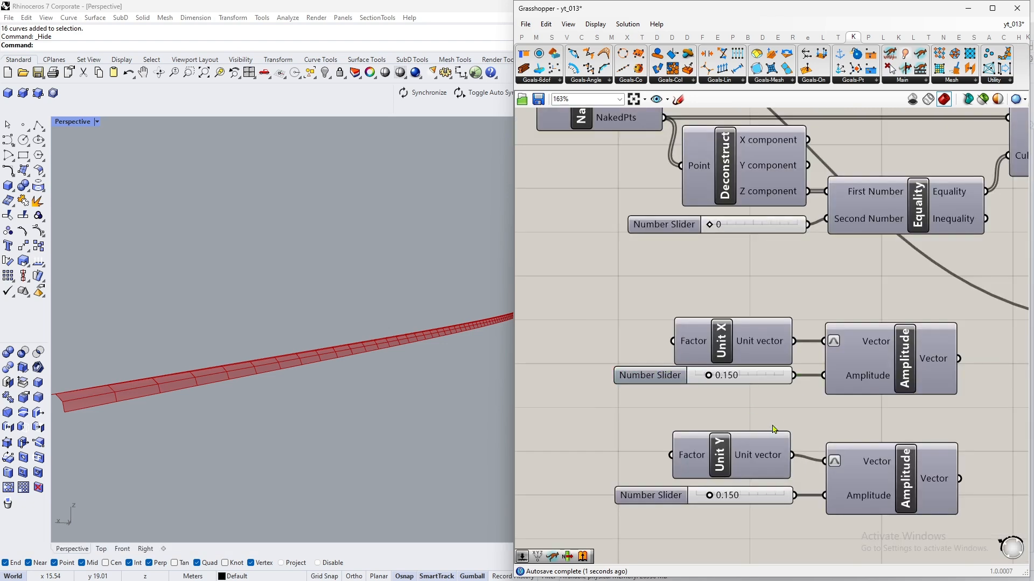
{"action": "type", "text": ".2"}
{"action": "key", "text": "Return"}
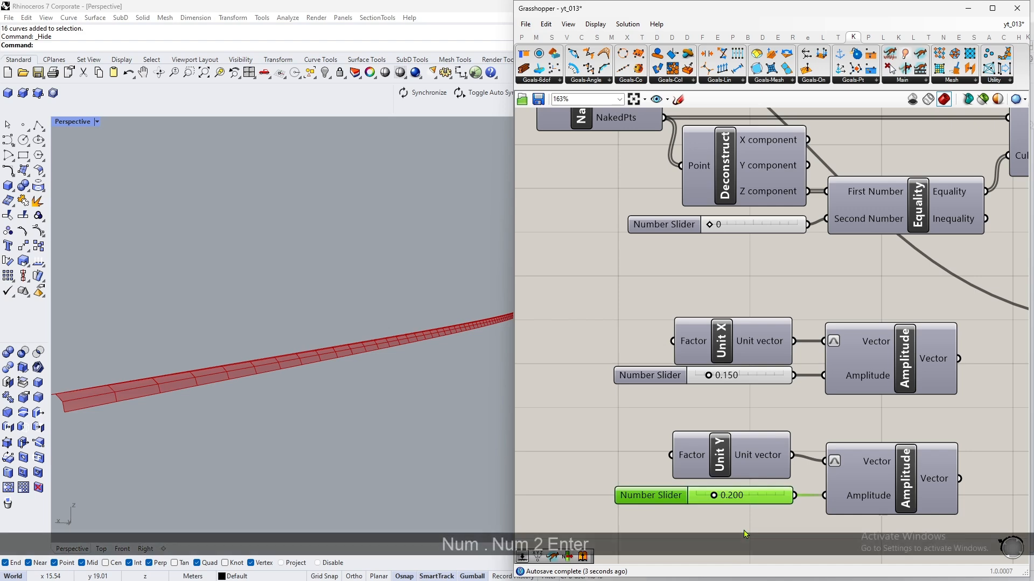
{"action": "right_click_drag", "start_coordinate": [748, 413], "coordinate": [709, 396]}
{"action": "left_click", "coordinate": [838, 450]}
- Add an Addition component and connect the X and Y Amplitude vectors to its A and B inputs
{"action": "scroll", "coordinate": [804, 390], "scroll_direction": "down", "scroll_amount": 3}
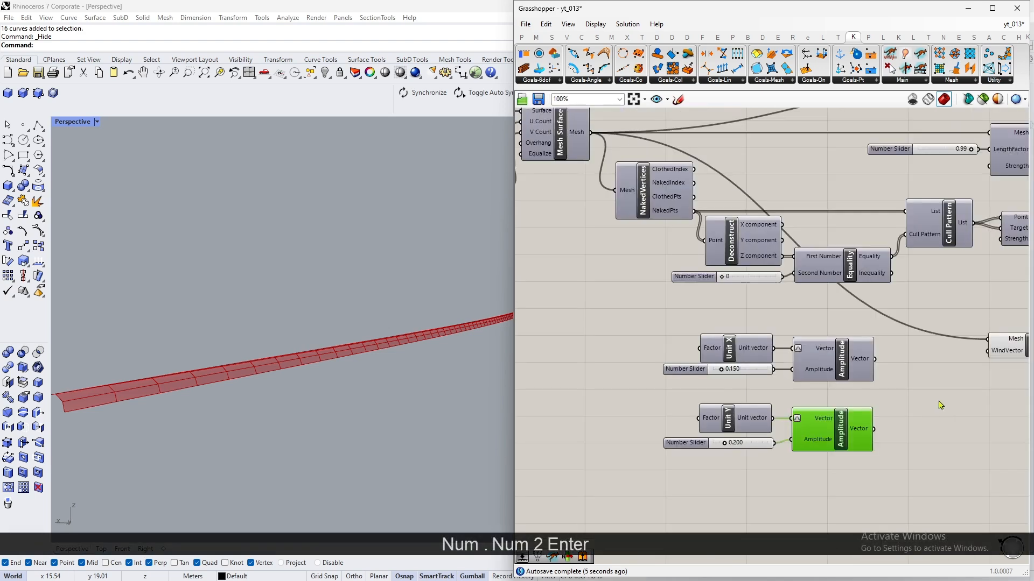
{"action": "scroll", "coordinate": [942, 402], "scroll_direction": "up", "scroll_amount": 3}
{"action": "double_click", "coordinate": [916, 376]}
{"action": "type", "text": "+"}
{"action": "key", "text": "Return"}
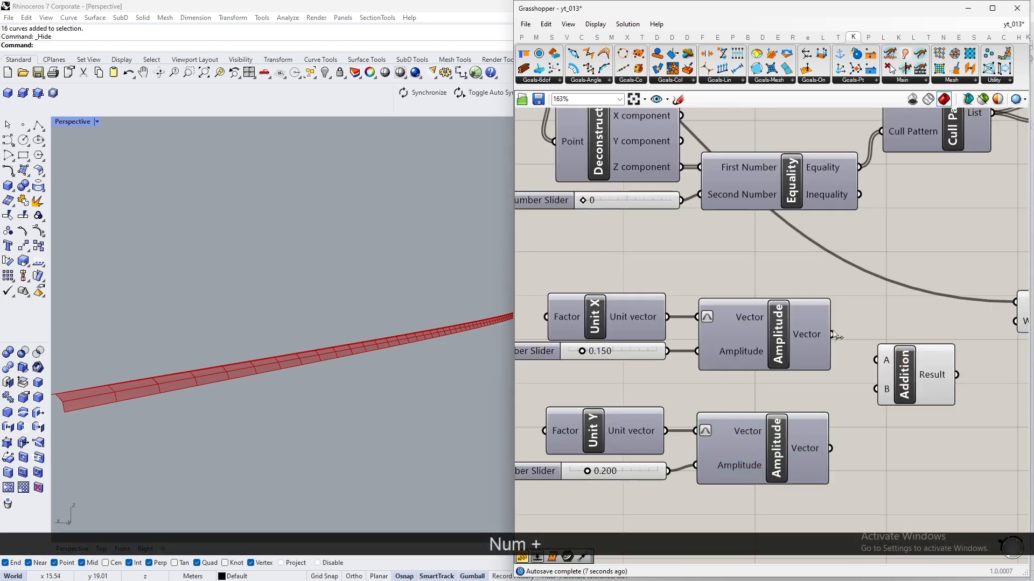
{"action": "left_click_drag", "start_coordinate": [833, 454], "coordinate": [876, 389]}
{"action": "scroll", "coordinate": [840, 398], "scroll_direction": "down", "scroll_amount": 2}
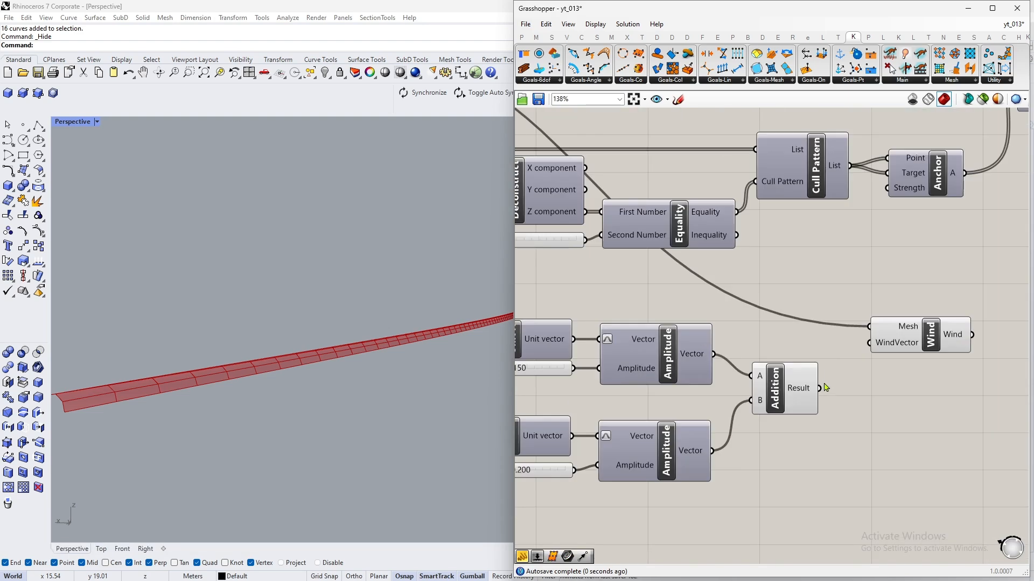
{"action": "scroll", "coordinate": [816, 395], "scroll_direction": "up", "scroll_amount": 3}
{"action": "left_click_drag", "start_coordinate": [736, 380], "coordinate": [720, 397]}
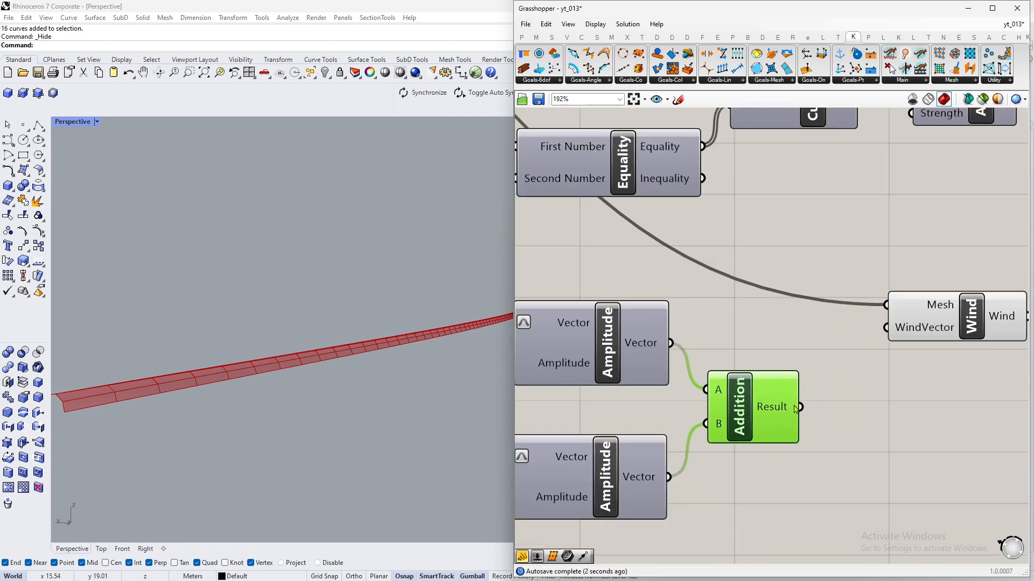
- Connect the Addition result to WindVector and add the Wind output to Entwine's {0;1} input
{"action": "scroll", "coordinate": [904, 334], "scroll_direction": "down", "scroll_amount": 2}
{"action": "scroll", "coordinate": [882, 348], "scroll_direction": "up", "scroll_amount": 2}
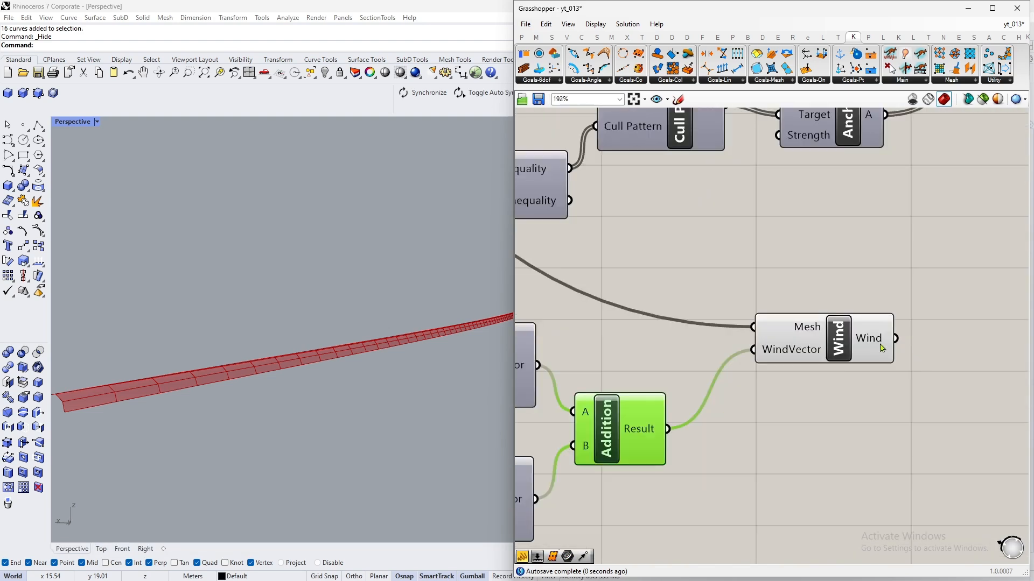
{"action": "scroll", "coordinate": [821, 384], "scroll_direction": "down", "scroll_amount": 6}
{"action": "left_click_drag", "start_coordinate": [907, 274], "coordinate": [822, 259]}
{"action": "scroll", "coordinate": [864, 281], "scroll_direction": "up", "scroll_amount": 5}
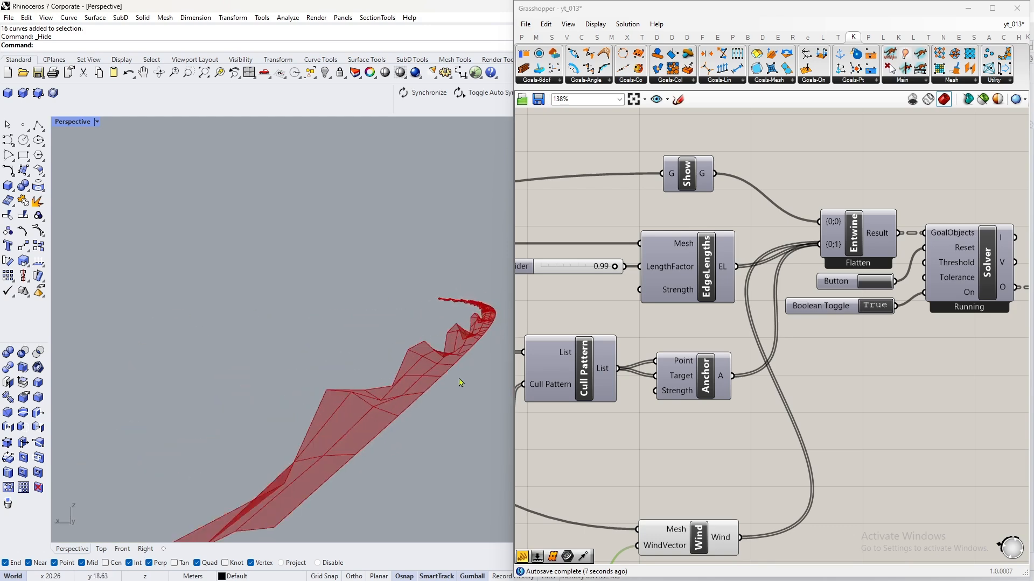
- Set the amplitude slider of the Unit X branch to 0.060, reset the solver and view the strip from other angles
{"action": "scroll", "coordinate": [888, 374], "scroll_direction": "down", "scroll_amount": 5}
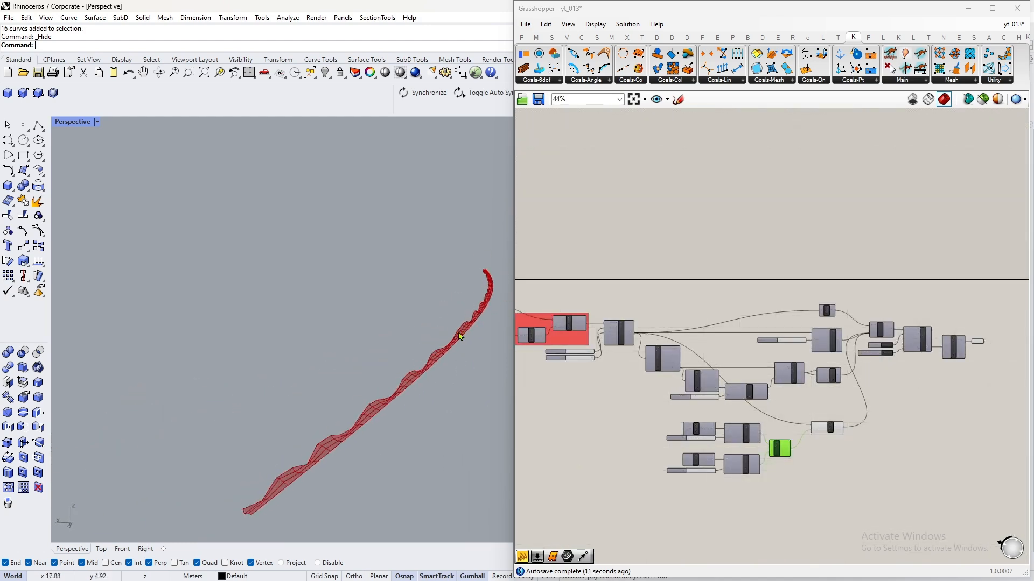
{"action": "right_click_drag", "start_coordinate": [460, 337], "coordinate": [300, 391]}
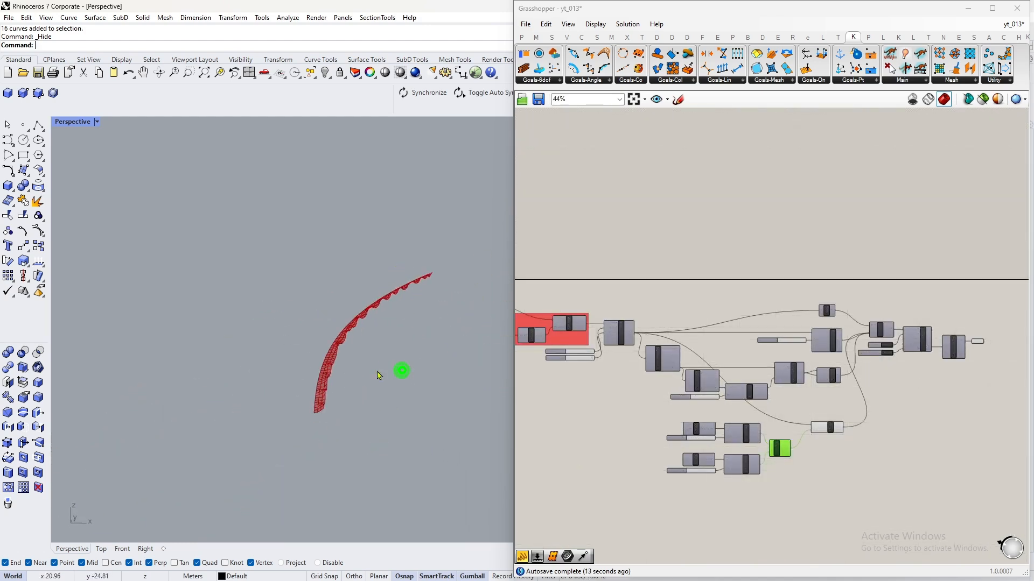
{"action": "scroll", "coordinate": [667, 483], "scroll_direction": "up", "scroll_amount": 6}
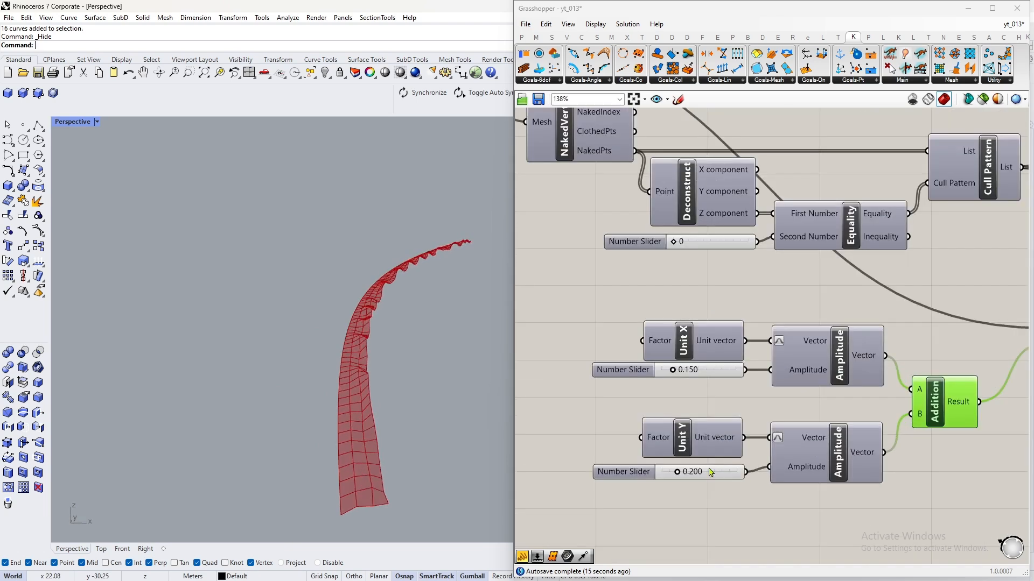
{"action": "scroll", "coordinate": [706, 360], "scroll_direction": "up", "scroll_amount": 3}
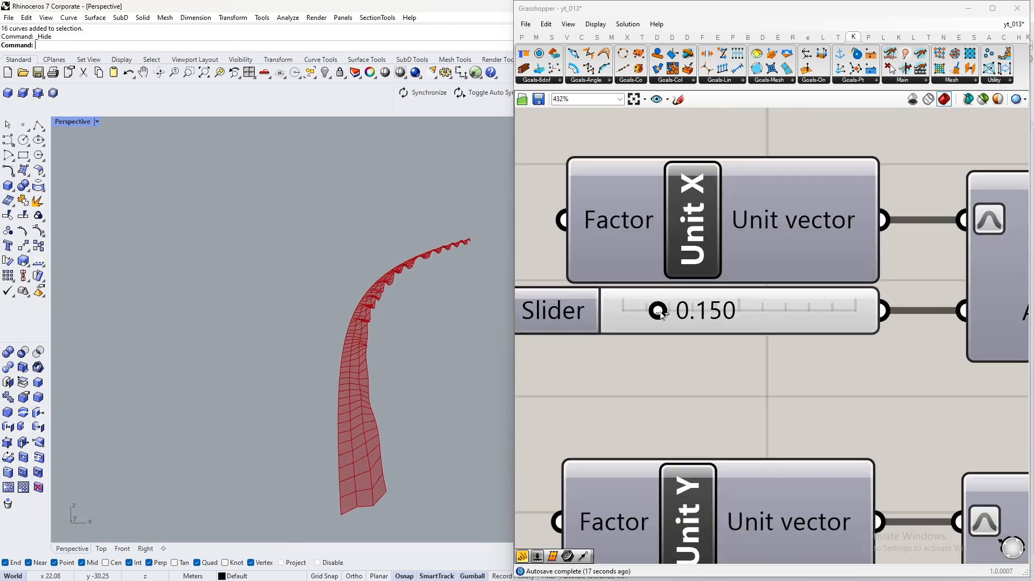
{"action": "left_click_drag", "start_coordinate": [670, 310], "coordinate": [656, 315]}
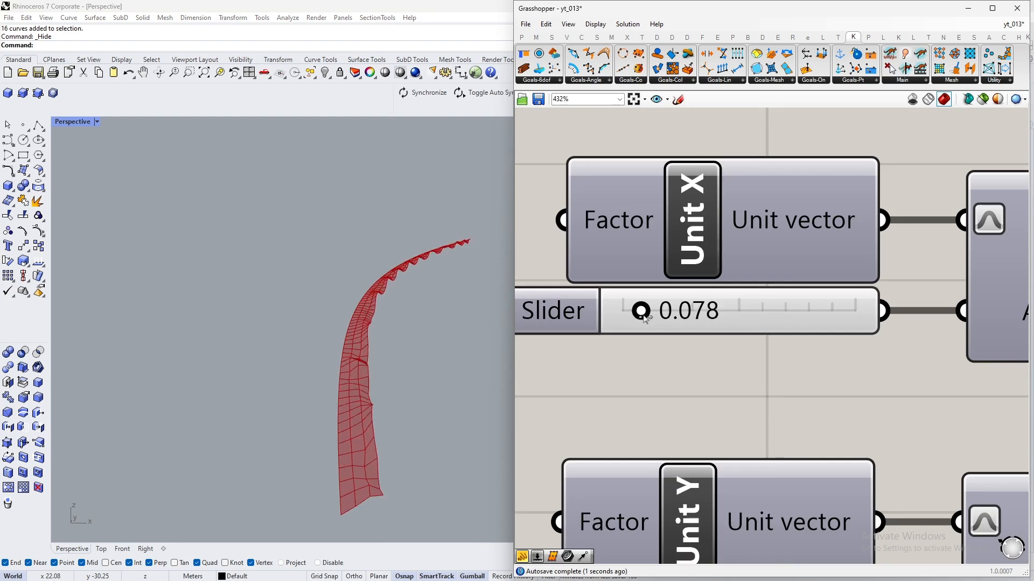
{"action": "scroll", "coordinate": [682, 329], "scroll_direction": "down", "scroll_amount": 6}
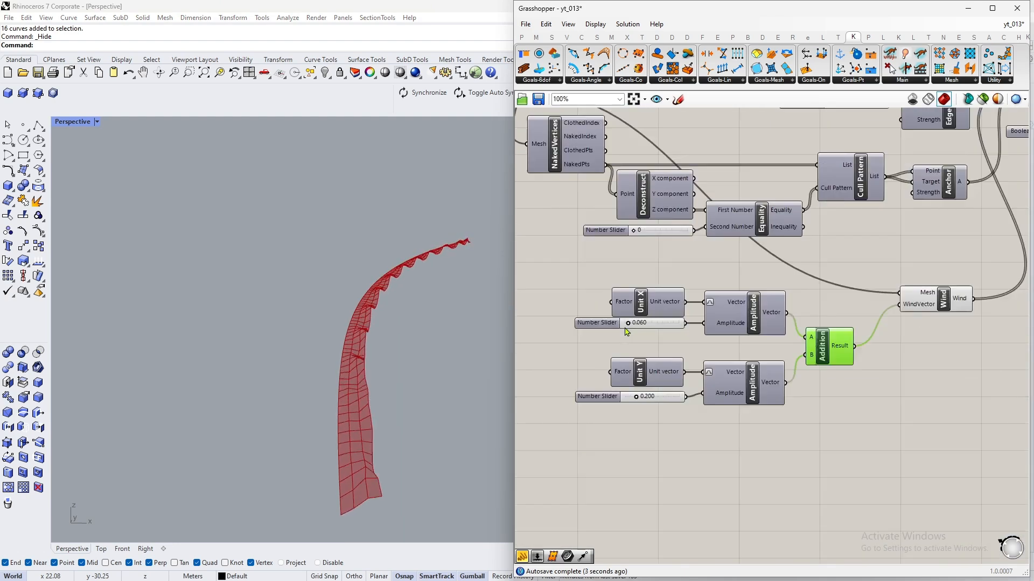
{"action": "scroll", "coordinate": [899, 206], "scroll_direction": "up", "scroll_amount": 4}
{"action": "left_click", "coordinate": [895, 215]}
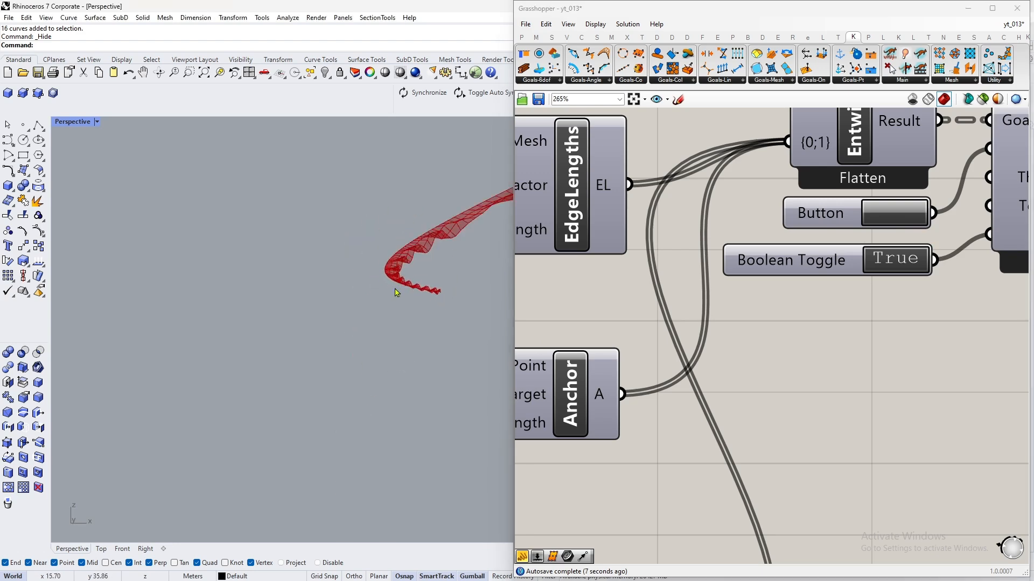
{"action": "right_click_drag", "start_coordinate": [395, 289], "coordinate": [390, 323]}
{"action": "right_click_drag", "start_coordinate": [448, 301], "coordinate": [438, 353]}
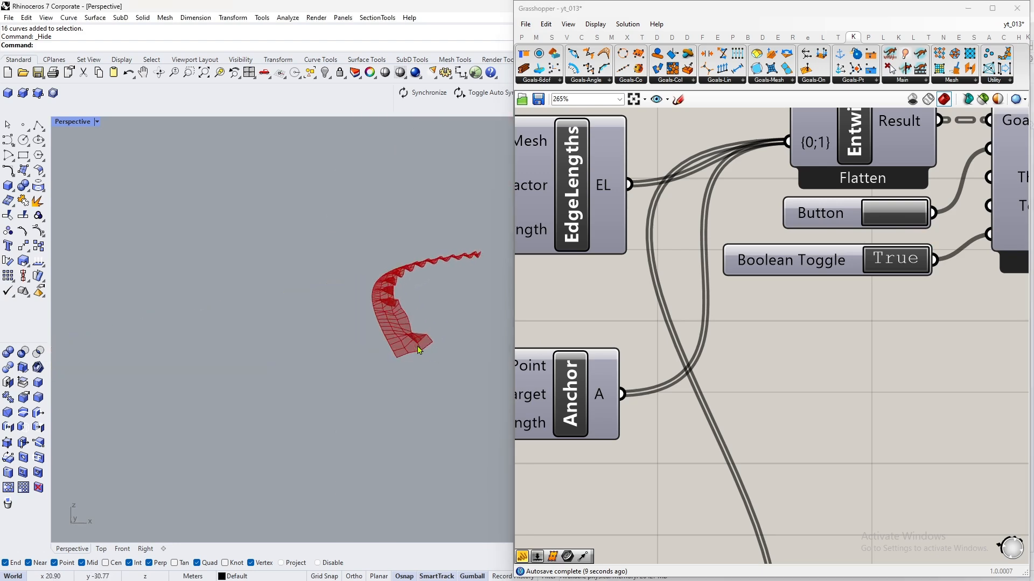
- Set the amplitude slider of the Unit X branch to 0.040 and reset the solver
{"action": "scroll", "coordinate": [892, 378], "scroll_direction": "down", "scroll_amount": 5}
{"action": "scroll", "coordinate": [943, 369], "scroll_direction": "down", "scroll_amount": 3}
{"action": "scroll", "coordinate": [651, 428], "scroll_direction": "up", "scroll_amount": 6}
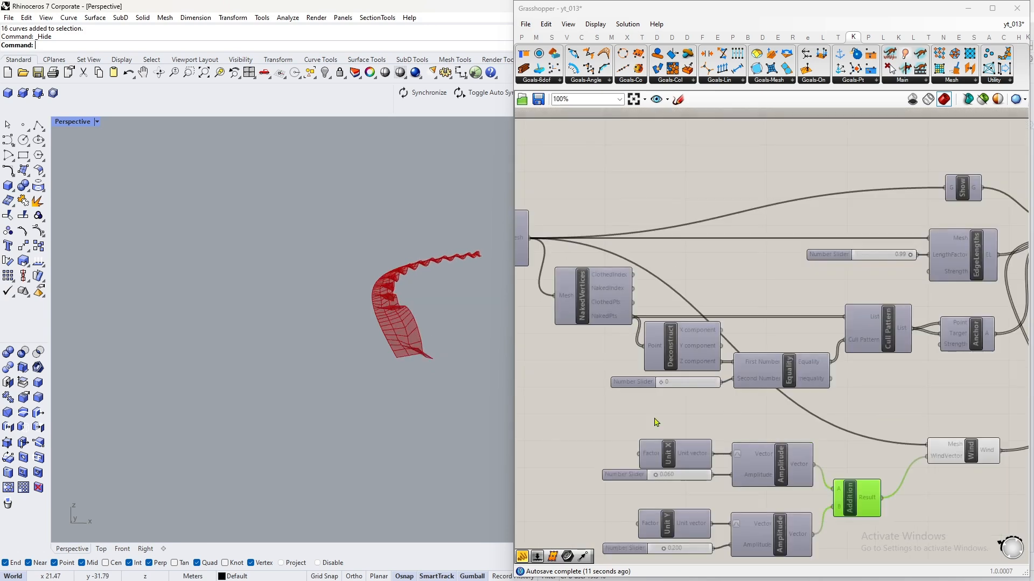
{"action": "scroll", "coordinate": [689, 509], "scroll_direction": "up", "scroll_amount": 6}
{"action": "left_click_drag", "start_coordinate": [672, 485], "coordinate": [670, 486]}
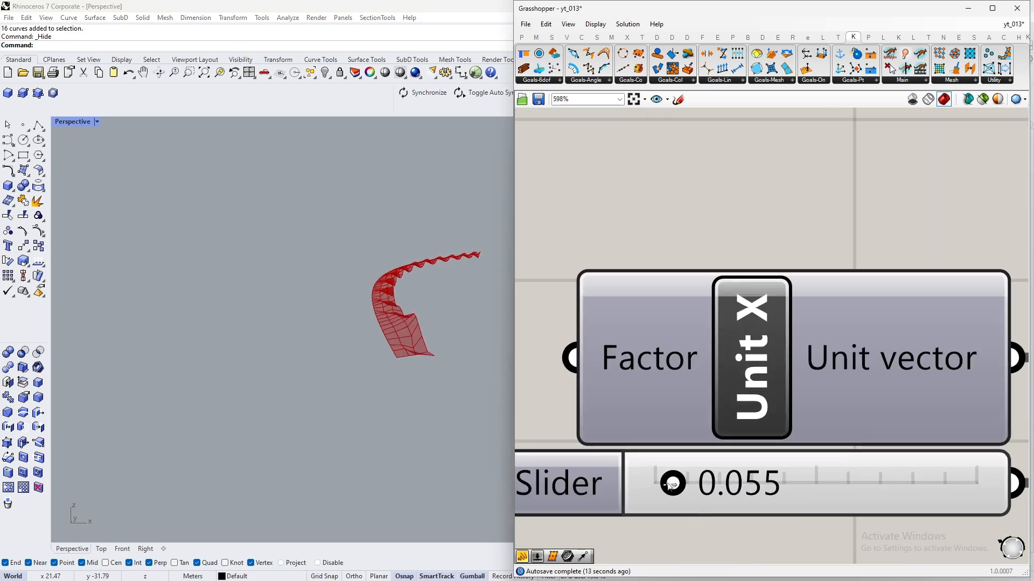
{"action": "scroll", "coordinate": [666, 484], "scroll_direction": "down", "scroll_amount": 7}
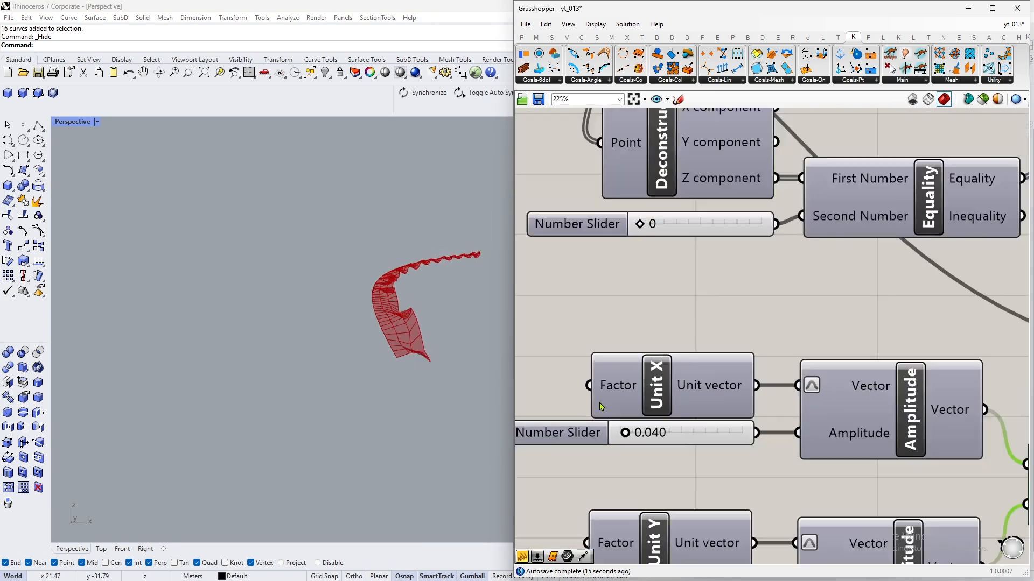
{"action": "scroll", "coordinate": [847, 321], "scroll_direction": "up", "scroll_amount": 3}
{"action": "left_click", "coordinate": [879, 281]}
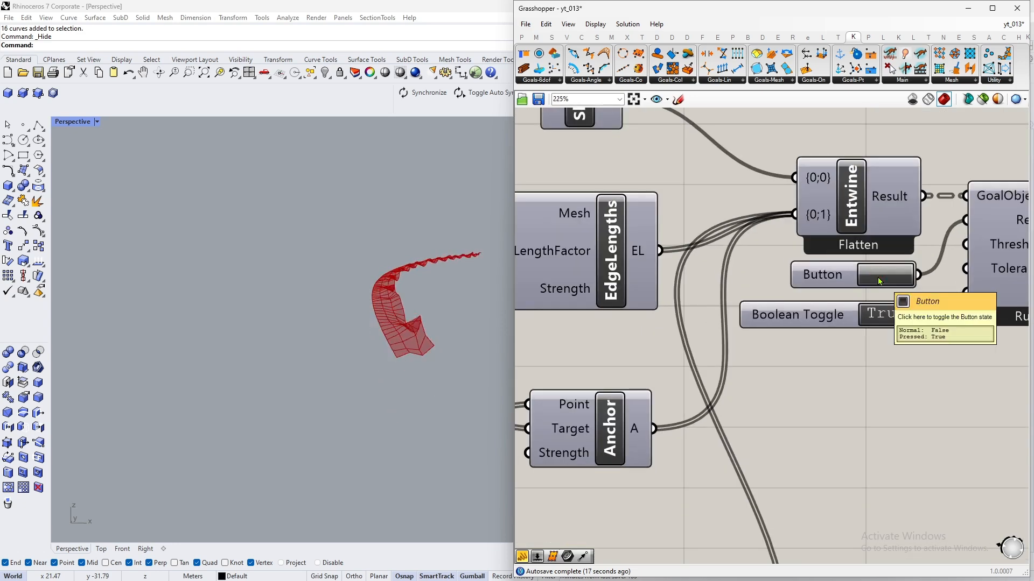
- Set the amplitude slider of the Unit Y branch to 0.075, reset the solver and view the strip from another angle
{"action": "scroll", "coordinate": [879, 281], "scroll_direction": "down", "scroll_amount": 5}
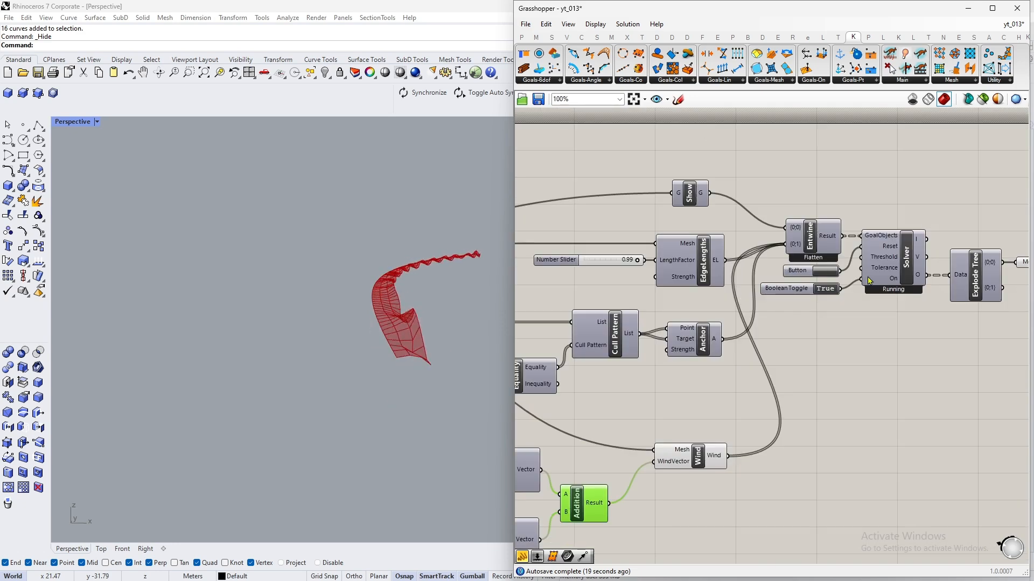
{"action": "scroll", "coordinate": [724, 410], "scroll_direction": "up", "scroll_amount": 4}
{"action": "left_click", "coordinate": [686, 408]}
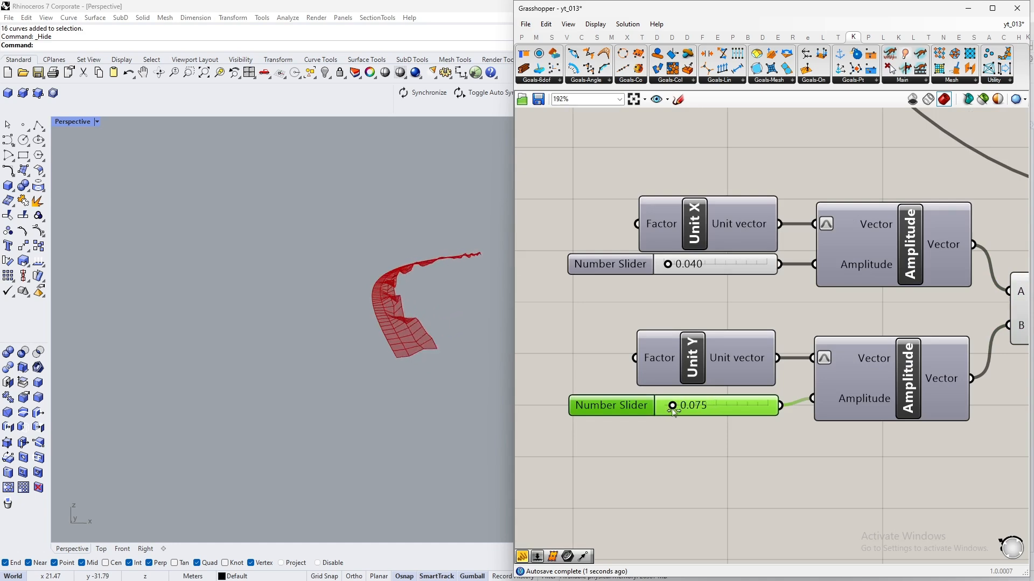
{"action": "scroll", "coordinate": [568, 387], "scroll_direction": "down", "scroll_amount": 9}
{"action": "scroll", "coordinate": [787, 271], "scroll_direction": "up", "scroll_amount": 7}
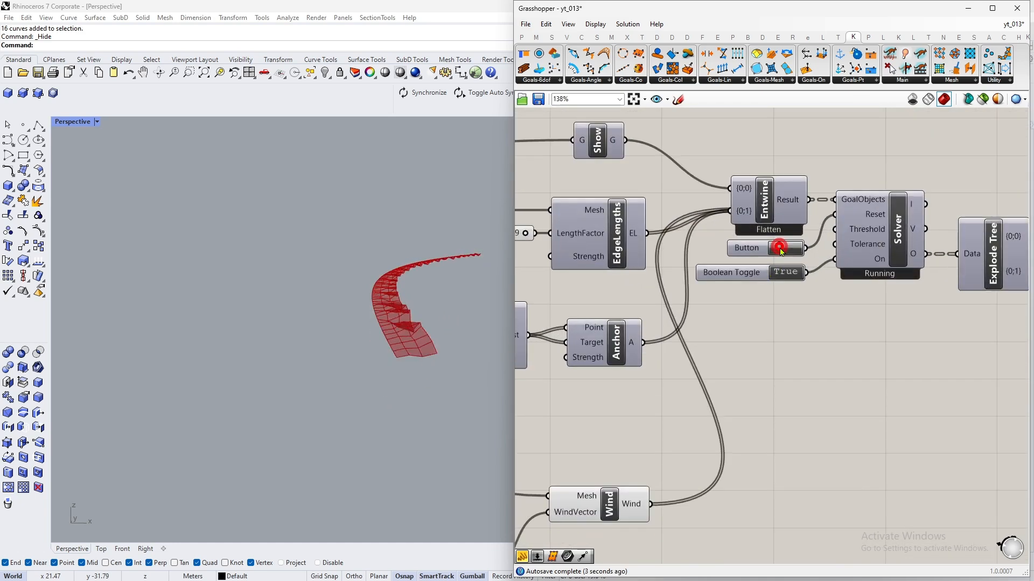
{"action": "left_click", "coordinate": [781, 251]}
{"action": "mouse_move", "coordinate": [315, 377]}
{"action": "right_mouse_down"}
{"action": "mouse_move", "coordinate": [318, 417]}
{"action": "mouse_move", "coordinate": [323, 364]}
{"action": "mouse_move", "coordinate": [308, 380]}
{"action": "right_mouse_up"}
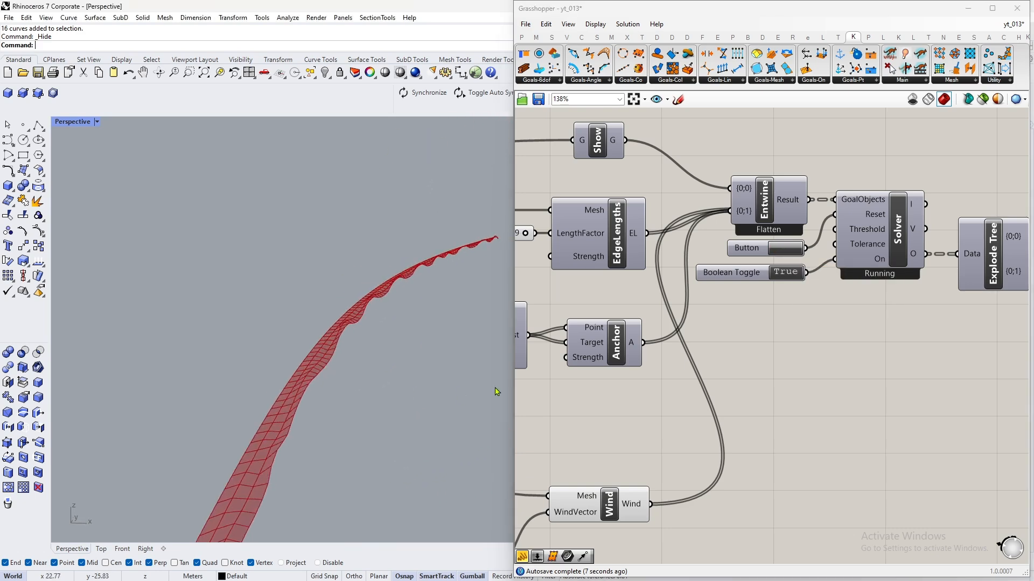
- Set the smaller Mesh Surface count slider to 4, reset the solver and inspect the strip from other angles
{"action": "scroll", "coordinate": [979, 334], "scroll_direction": "down", "scroll_amount": 5}
{"action": "scroll", "coordinate": [600, 318], "scroll_direction": "up", "scroll_amount": 3}
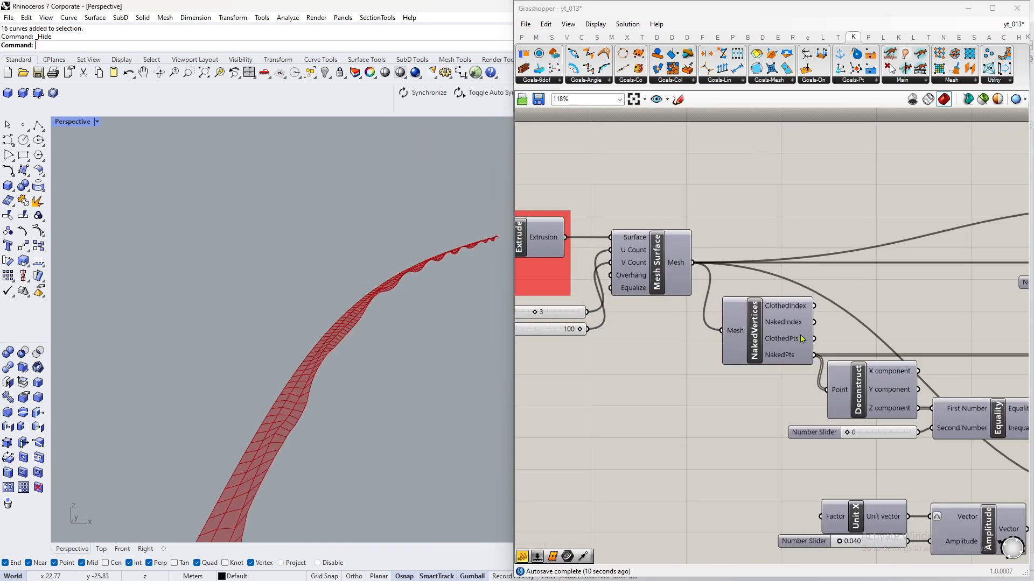
{"action": "scroll", "coordinate": [600, 318], "scroll_direction": "up", "scroll_amount": 4}
{"action": "left_click_drag", "start_coordinate": [644, 319], "coordinate": [648, 321]}
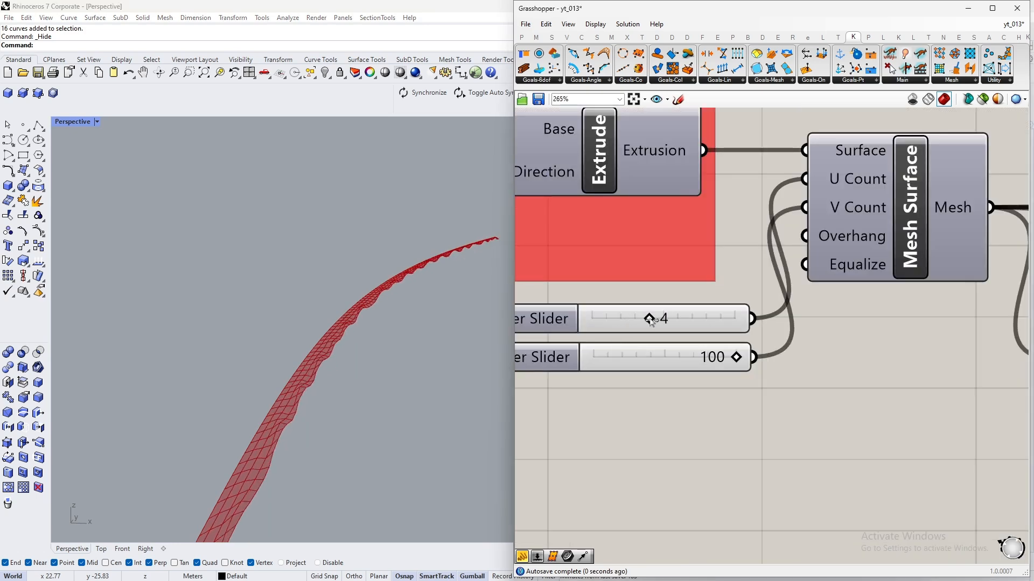
{"action": "scroll", "coordinate": [595, 308], "scroll_direction": "down", "scroll_amount": 4}
{"action": "scroll", "coordinate": [937, 327], "scroll_direction": "up", "scroll_amount": 3}
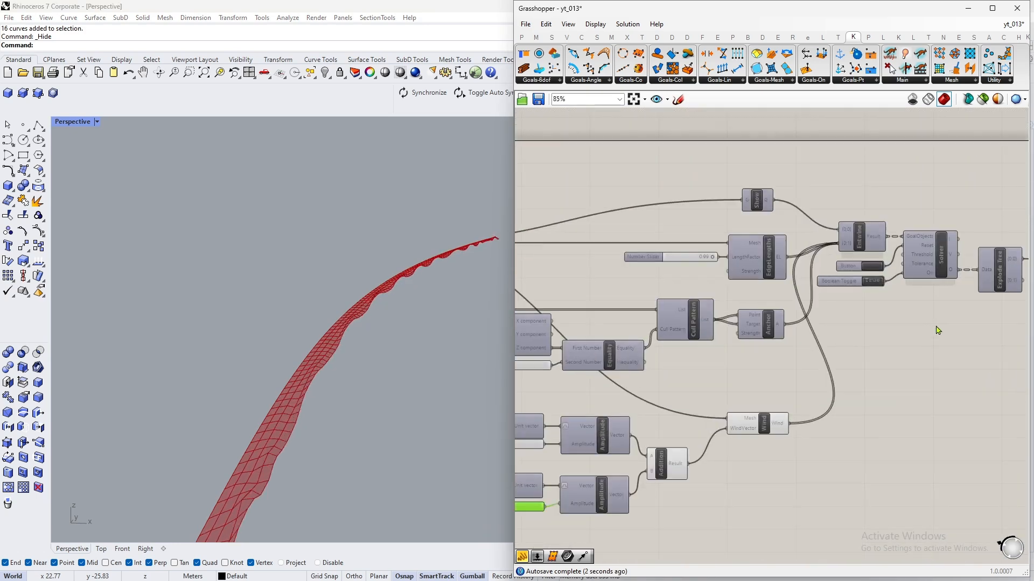
{"action": "left_click", "coordinate": [842, 257]}
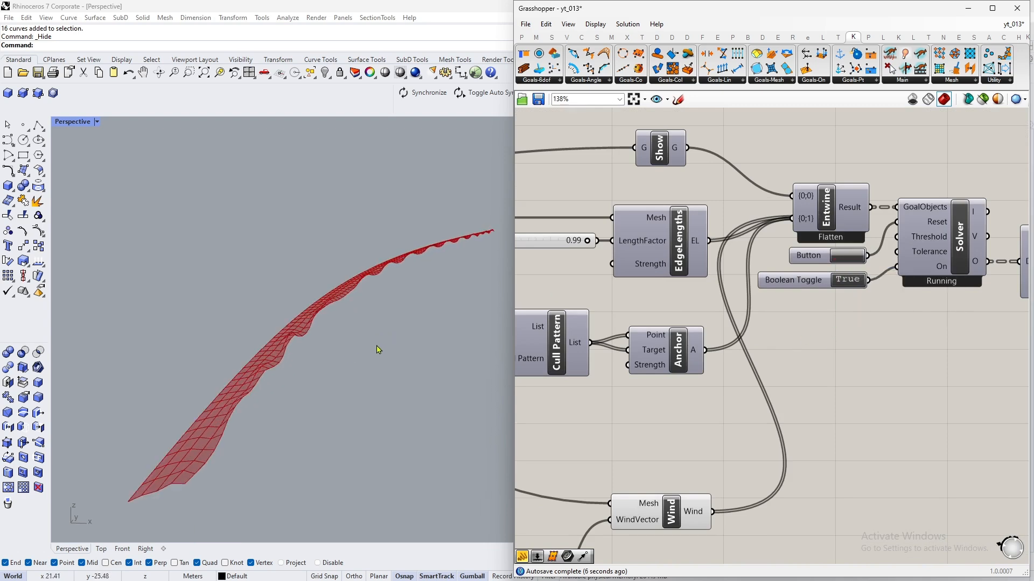
{"action": "right_click_drag", "start_coordinate": [373, 355], "coordinate": [327, 364]}
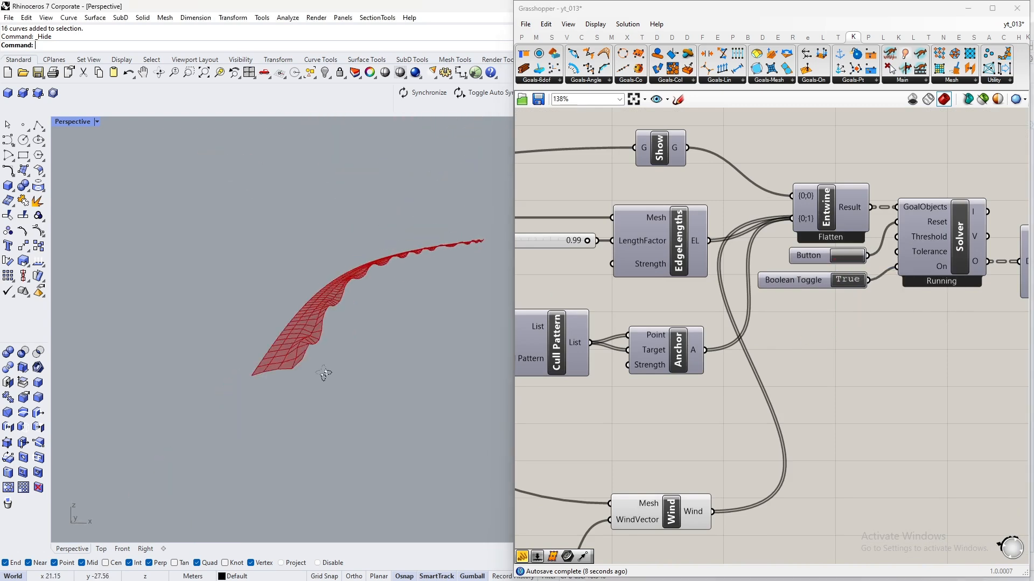
{"action": "right_click_drag", "start_coordinate": [323, 373], "coordinate": [368, 383]}
- Set the EdgeLengths LengthFactor slider to 1.00, reset the solver and inspect the strip from other angles
{"action": "scroll", "coordinate": [861, 359], "scroll_direction": "down", "scroll_amount": 5}
{"action": "scroll", "coordinate": [732, 314], "scroll_direction": "up", "scroll_amount": 5}
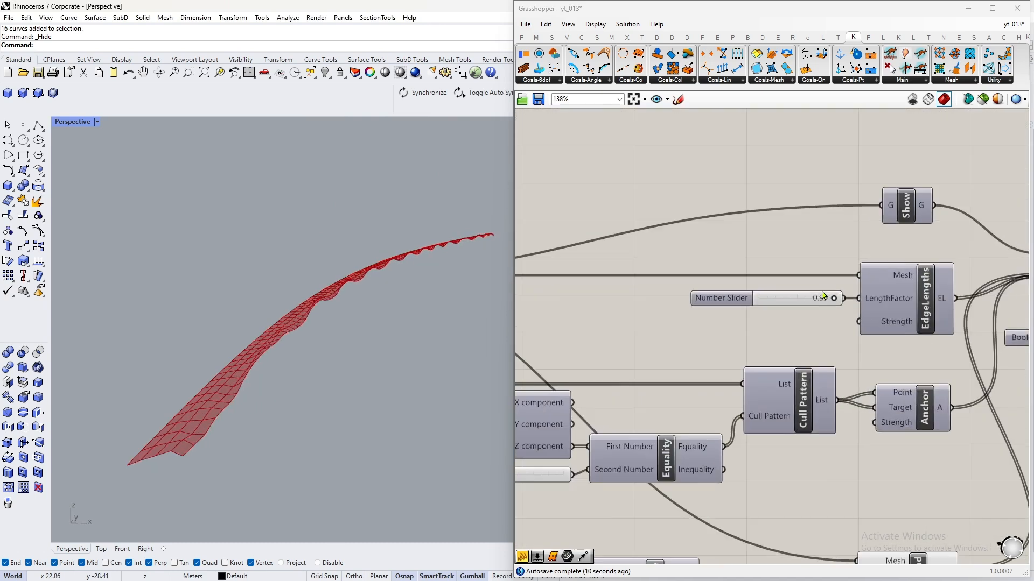
{"action": "scroll", "coordinate": [823, 295], "scroll_direction": "up", "scroll_amount": 5}
{"action": "left_click_drag", "start_coordinate": [840, 305], "coordinate": [851, 309]}
{"action": "scroll", "coordinate": [609, 327], "scroll_direction": "down", "scroll_amount": 6}
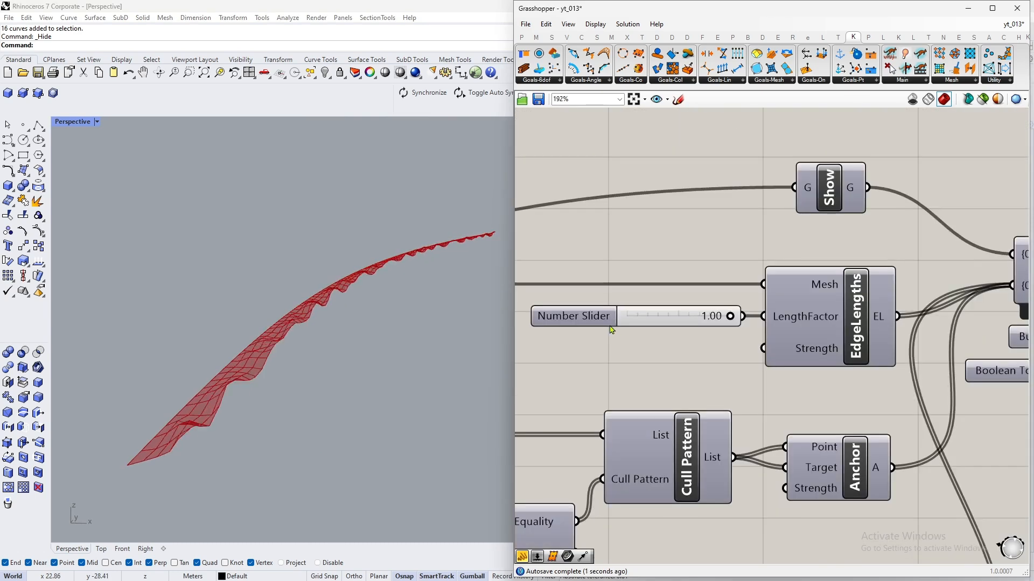
{"action": "scroll", "coordinate": [876, 339], "scroll_direction": "up", "scroll_amount": 3}
{"action": "left_click", "coordinate": [830, 332]}
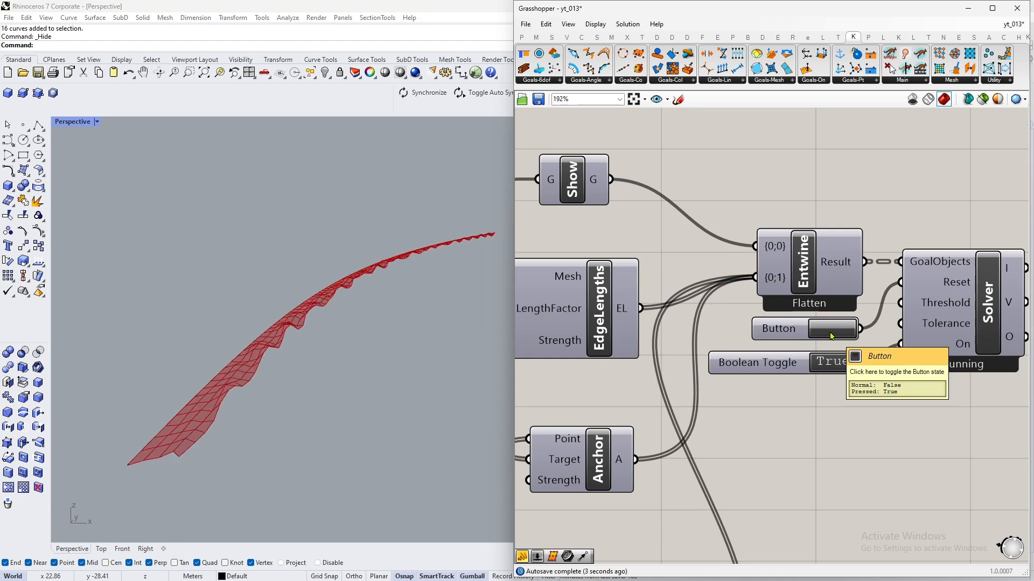
{"action": "left_click", "coordinate": [830, 333]}
{"action": "right_click_drag", "start_coordinate": [355, 364], "coordinate": [310, 350]}
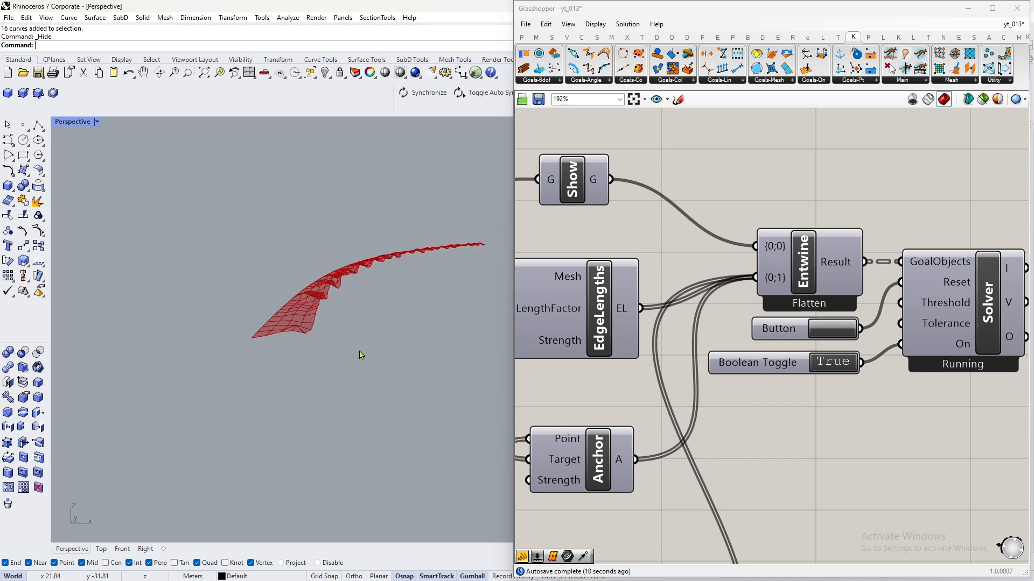
{"action": "mouse_move", "coordinate": [360, 356]}
{"action": "right_mouse_down"}
{"action": "mouse_move", "coordinate": [318, 369]}
{"action": "mouse_move", "coordinate": [361, 340]}
{"action": "right_mouse_up"}
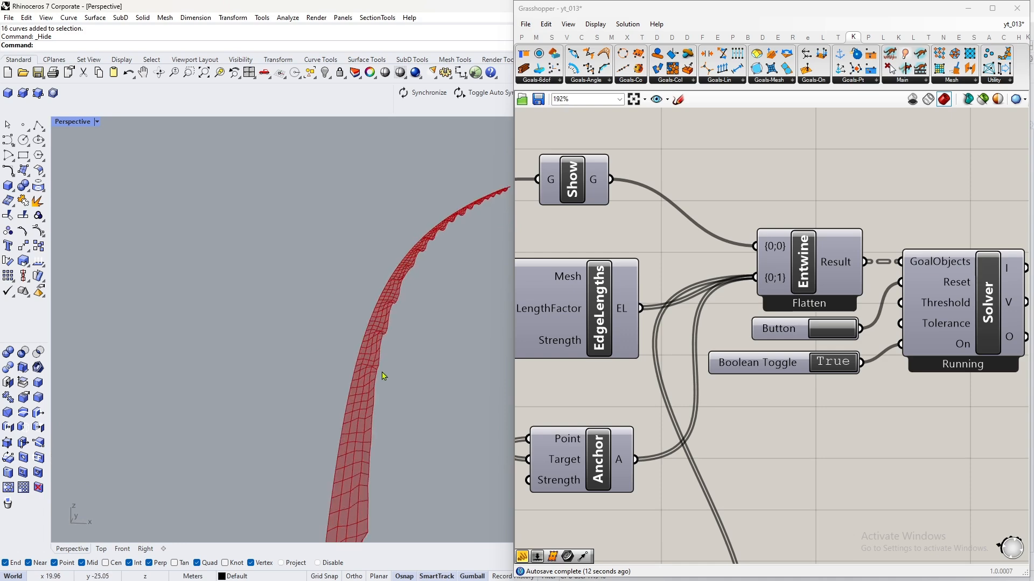
- Add a Kangaroo Load goal below the Wind component and connect the NakedVertices ClothedPts output to its Point input
{"action": "scroll", "coordinate": [859, 305], "scroll_direction": "down", "scroll_amount": 7}
{"action": "scroll", "coordinate": [719, 366], "scroll_direction": "up", "scroll_amount": 3}
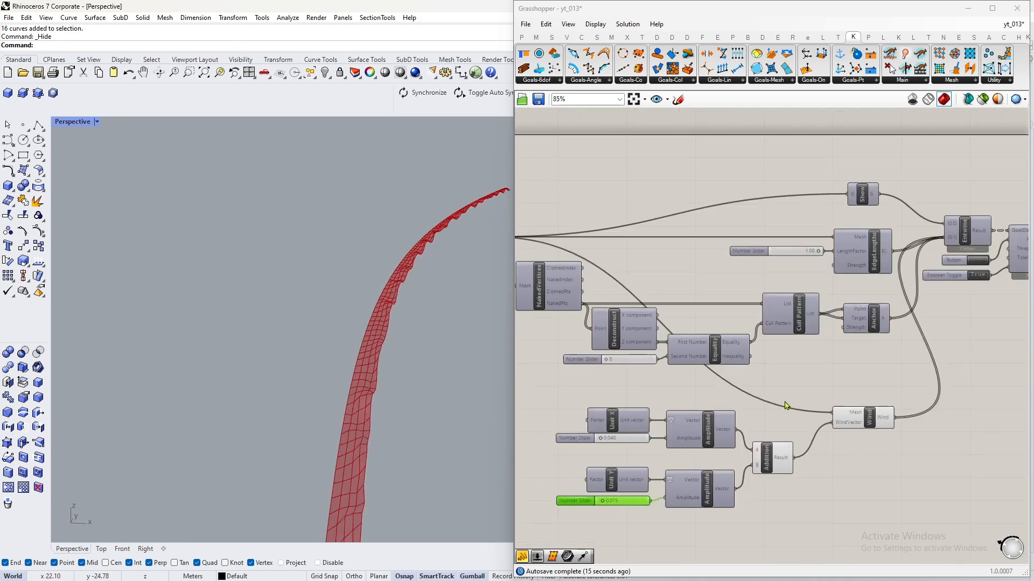
{"action": "scroll", "coordinate": [818, 343], "scroll_direction": "down", "scroll_amount": 3}
{"action": "scroll", "coordinate": [823, 402], "scroll_direction": "up", "scroll_amount": 3}
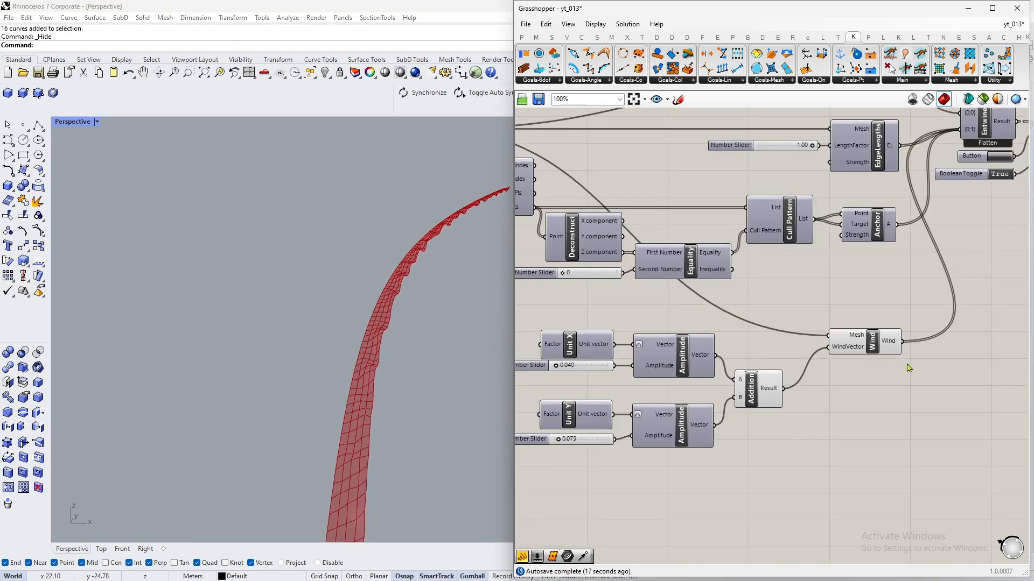
{"action": "left_click", "coordinate": [849, 81]}
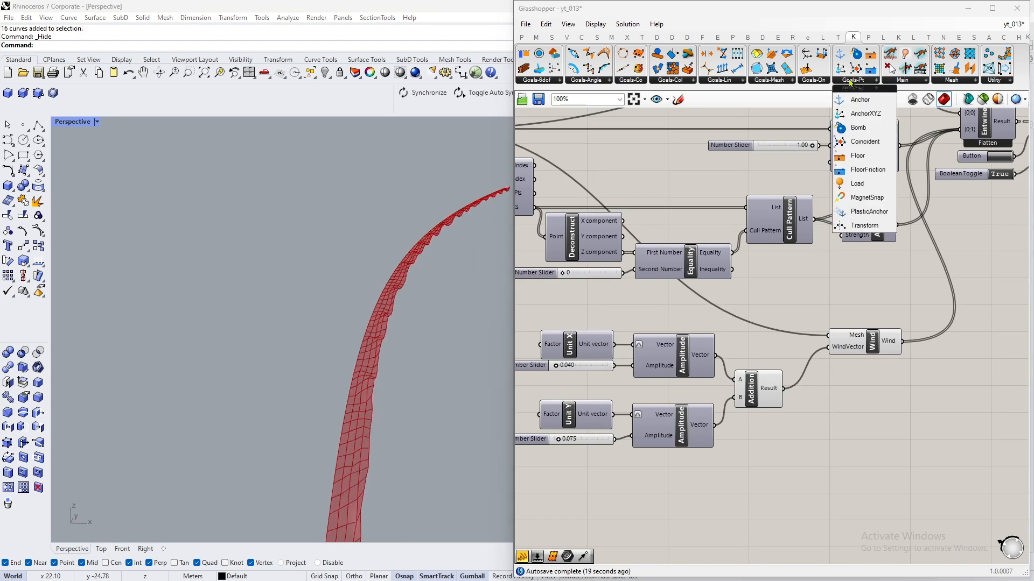
{"action": "left_click", "coordinate": [871, 187]}
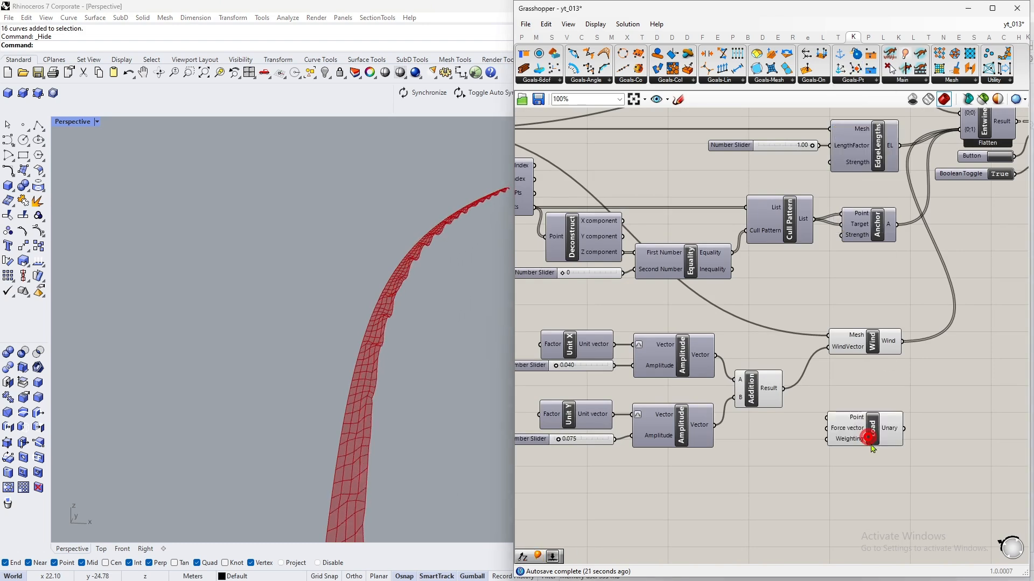
{"action": "left_click", "coordinate": [864, 494]}
{"action": "scroll", "coordinate": [903, 432], "scroll_direction": "down", "scroll_amount": 1}
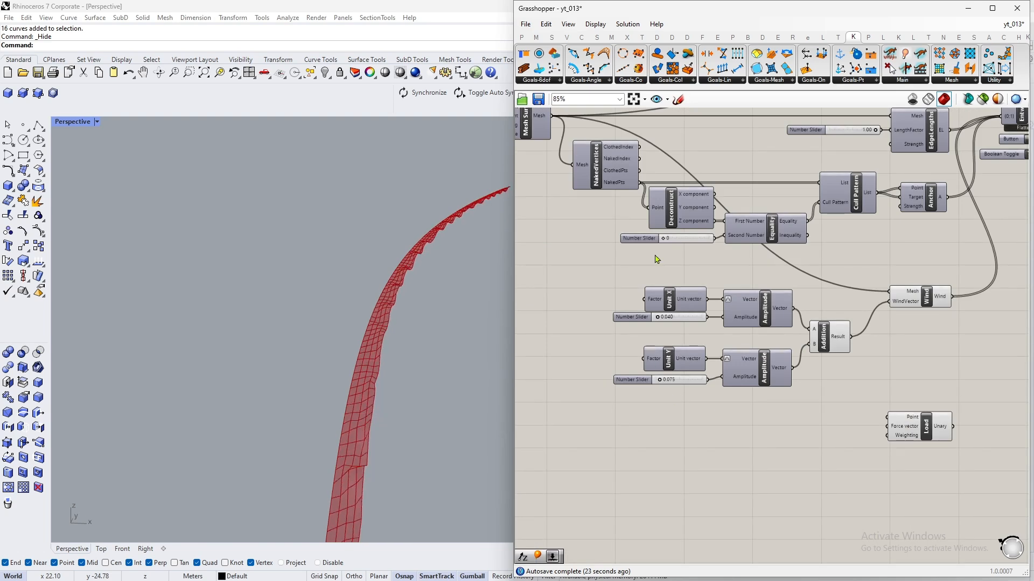
{"action": "mouse_move", "coordinate": [621, 189]}
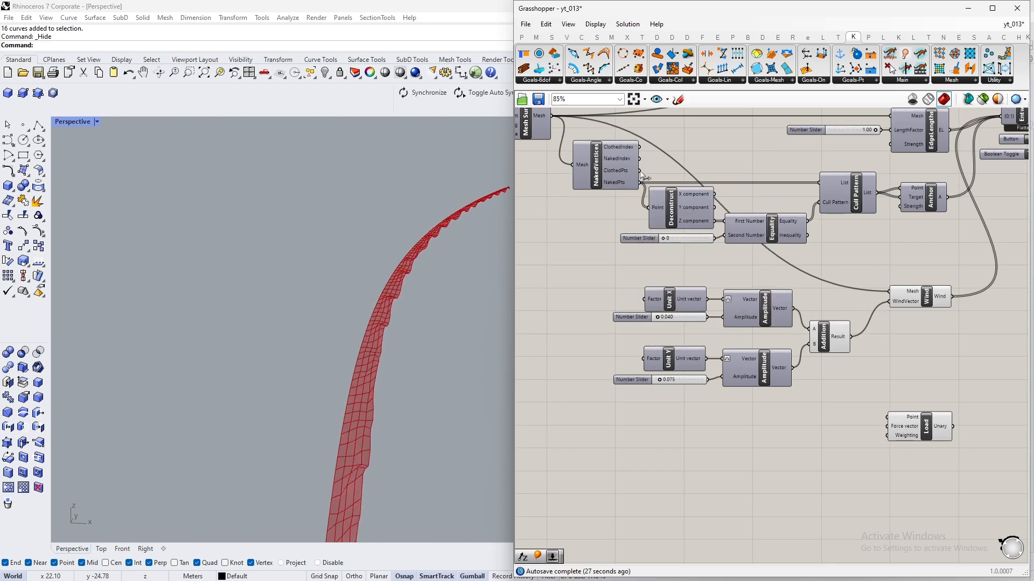
{"action": "left_click_drag", "start_coordinate": [639, 171], "coordinate": [887, 417]}
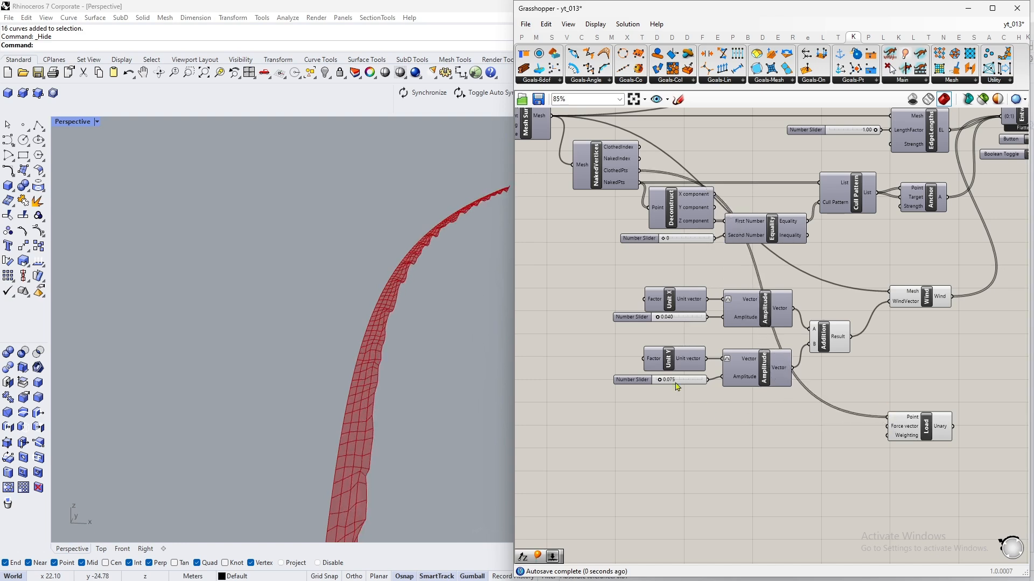
- Add a Unit Z vector component below the Unit Y branch
{"action": "scroll", "coordinate": [930, 439], "scroll_direction": "up", "scroll_amount": 3}
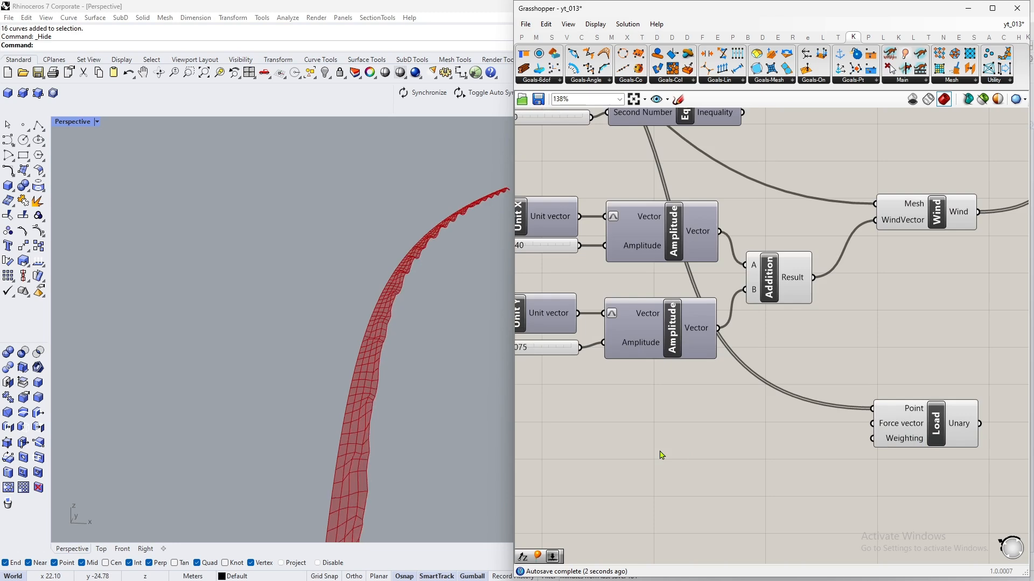
{"action": "scroll", "coordinate": [864, 367], "scroll_direction": "down", "scroll_amount": 3}
{"action": "double_click", "coordinate": [727, 395]}
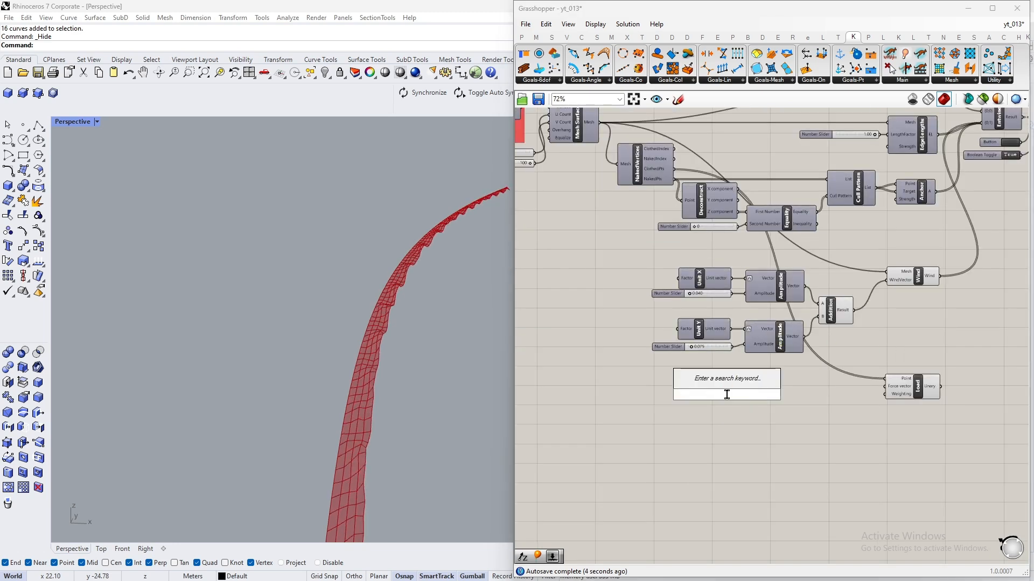
{"action": "left_click", "coordinate": [739, 450]}
{"action": "scroll", "coordinate": [815, 415], "scroll_direction": "down", "scroll_amount": 3}
{"action": "scroll", "coordinate": [815, 415], "scroll_direction": "up", "scroll_amount": 6}
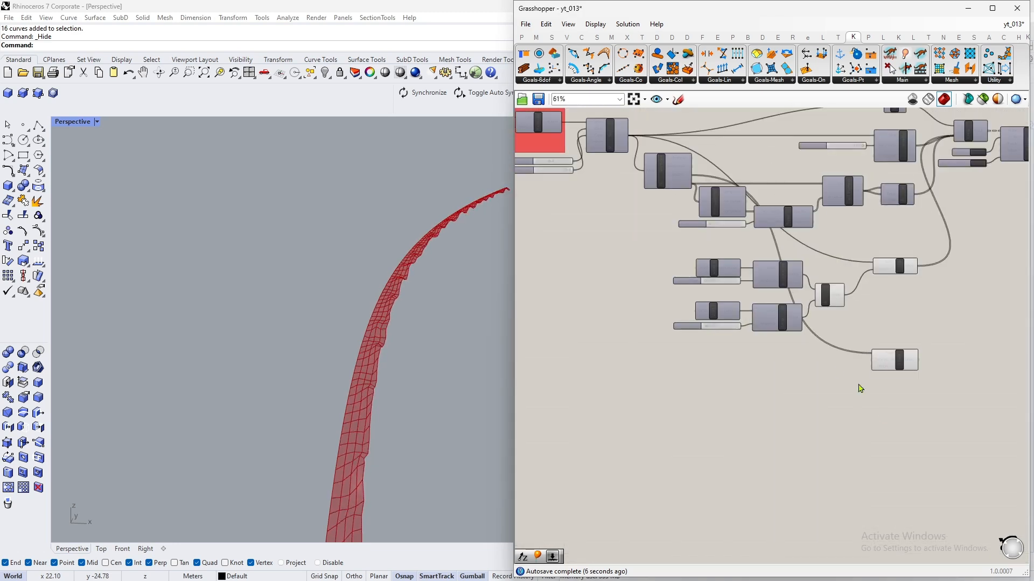
{"action": "double_click", "coordinate": [697, 375]}
{"action": "type", "text": "z"}
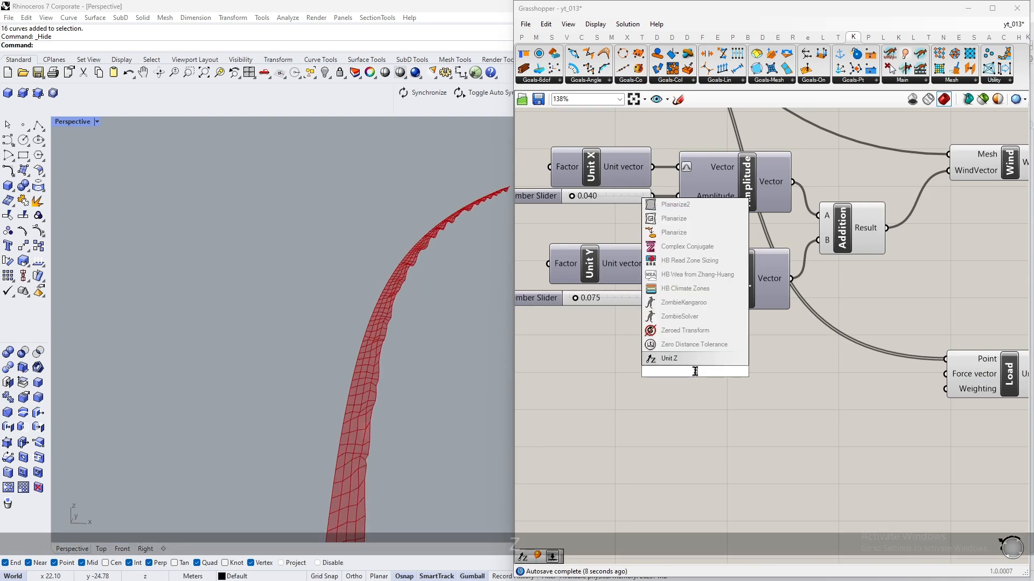
{"action": "left_click", "coordinate": [701, 355]}
- Add a vector Reverse component, feed it the Unit Z vector and connect its output to Load's Force vector input
{"action": "double_click", "coordinate": [810, 383]}
{"action": "type", "text": "reve"}
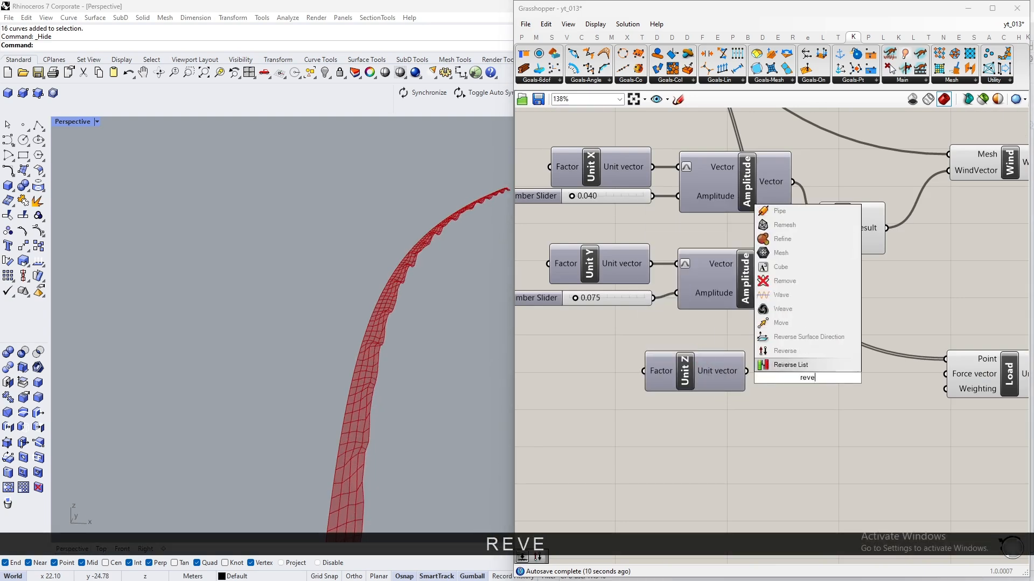
{"action": "left_click", "coordinate": [791, 387]}
{"action": "left_click_drag", "start_coordinate": [756, 374], "coordinate": [818, 383]}
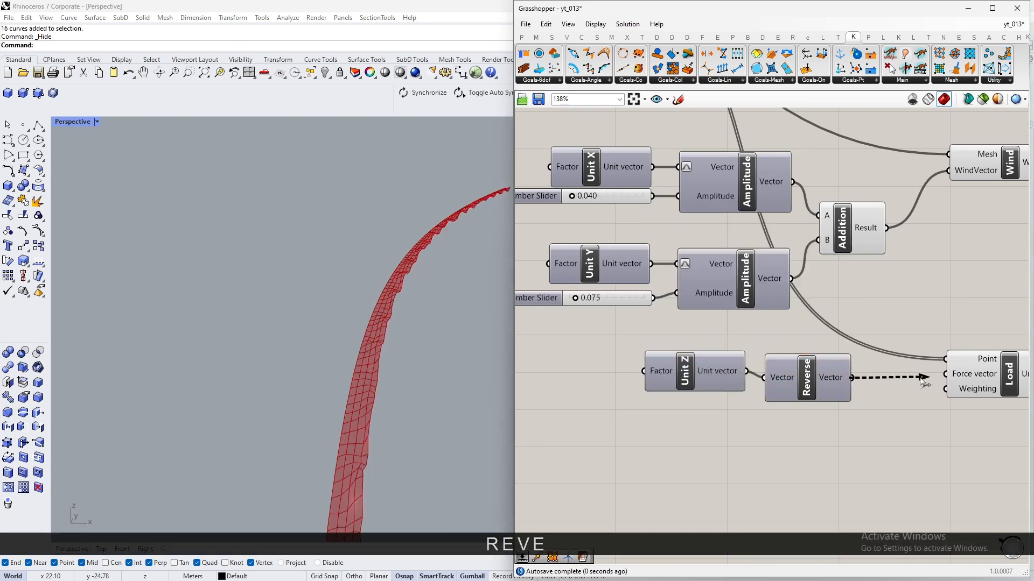
{"action": "left_click_drag", "start_coordinate": [924, 380], "coordinate": [946, 374]}
- Add the Load output to Entwine's {0;1} input alongside the existing goals
{"action": "scroll", "coordinate": [947, 377], "scroll_direction": "up", "scroll_amount": 2}
{"action": "scroll", "coordinate": [724, 443], "scroll_direction": "down", "scroll_amount": 7}
{"action": "left_click_drag", "start_coordinate": [962, 318], "coordinate": [793, 257]}
{"action": "scroll", "coordinate": [824, 260], "scroll_direction": "up", "scroll_amount": 9}
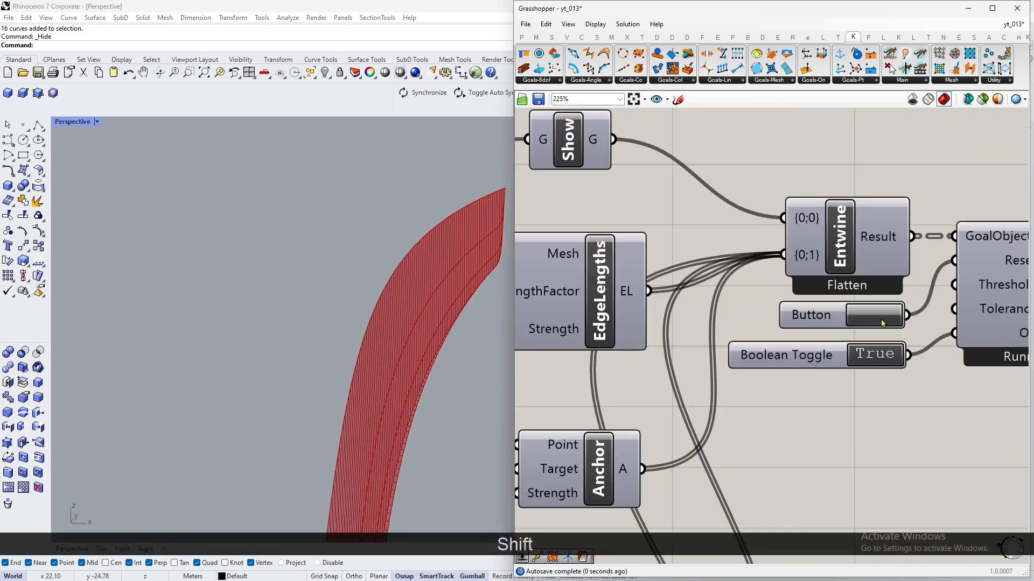
- Set the amplitude slider of the Unit Y branch to 0.363 and inspect the loaded strip from other angles
{"action": "scroll", "coordinate": [883, 323], "scroll_direction": "down", "scroll_amount": 6}
{"action": "scroll", "coordinate": [597, 444], "scroll_direction": "up", "scroll_amount": 6}
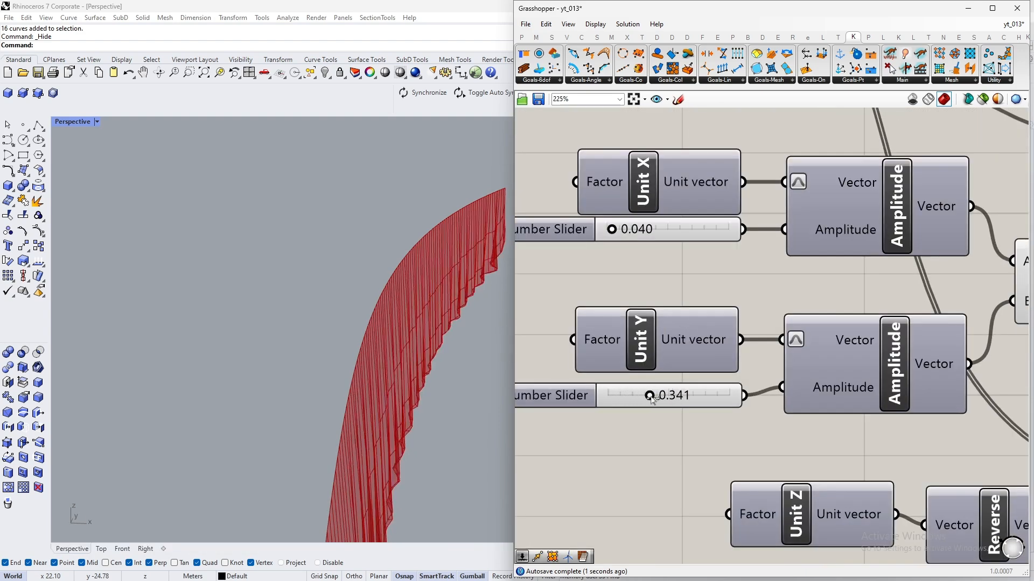
{"action": "left_click_drag", "start_coordinate": [651, 398], "coordinate": [655, 399]}
{"action": "mouse_move", "coordinate": [363, 425]}
{"action": "right_mouse_down"}
{"action": "mouse_move", "coordinate": [349, 384]}
{"action": "mouse_move", "coordinate": [354, 415]}
{"action": "right_mouse_up"}
{"action": "scroll", "coordinate": [350, 390], "scroll_direction": "down", "scroll_amount": 8}
{"action": "scroll", "coordinate": [348, 413], "scroll_direction": "up", "scroll_amount": 6}
{"action": "right_click_drag", "start_coordinate": [370, 455], "coordinate": [342, 411]}
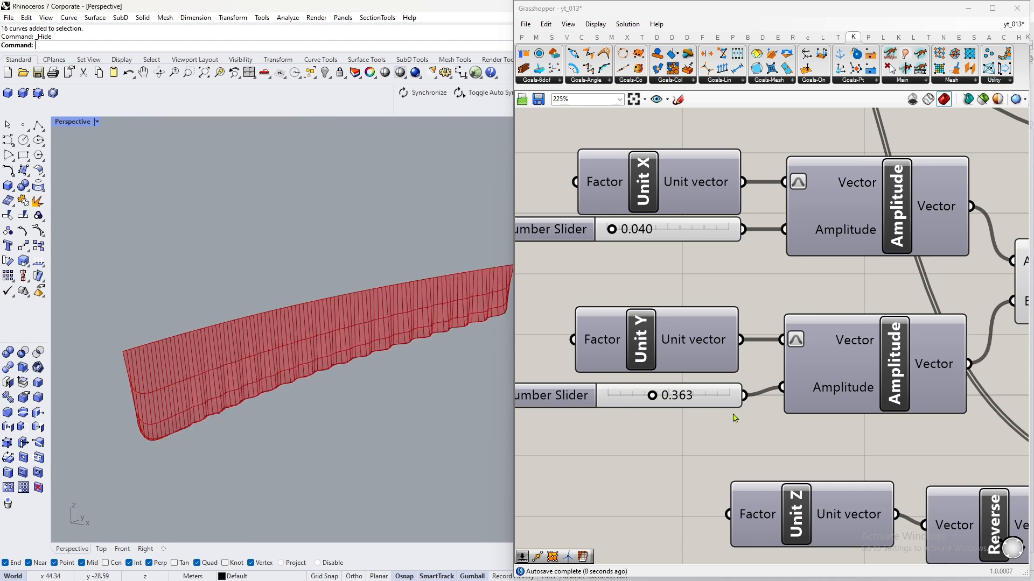
{"action": "scroll", "coordinate": [735, 418], "scroll_direction": "down", "scroll_amount": 5}
{"action": "scroll", "coordinate": [952, 428], "scroll_direction": "up", "scroll_amount": 2}
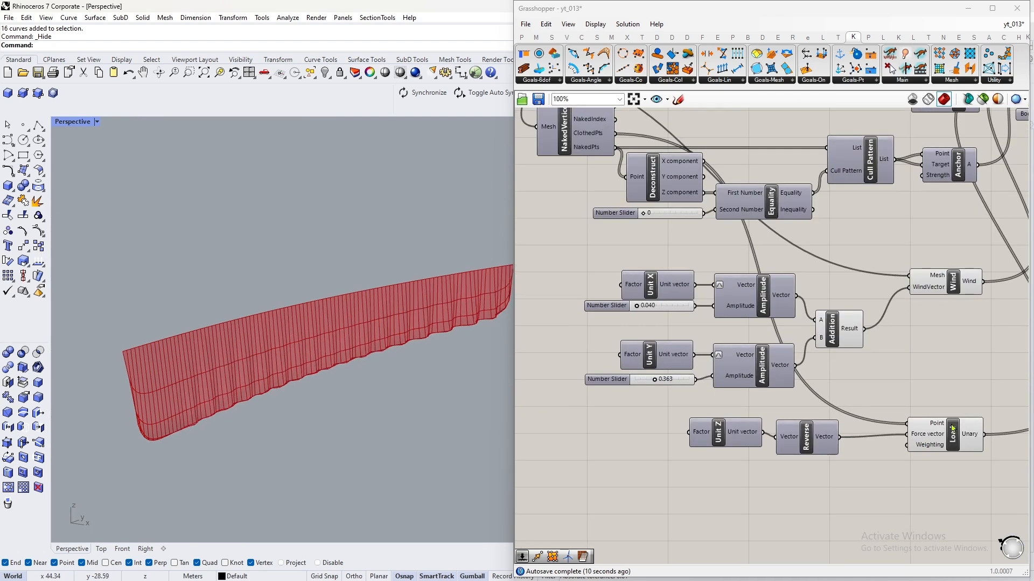
- Add a Deconstruct Mesh component and connect the Mesh Surface output to its Mesh input
{"action": "scroll", "coordinate": [903, 394], "scroll_direction": "down", "scroll_amount": 2}
{"action": "scroll", "coordinate": [631, 239], "scroll_direction": "up", "scroll_amount": 2}
{"action": "double_click", "coordinate": [643, 309]}
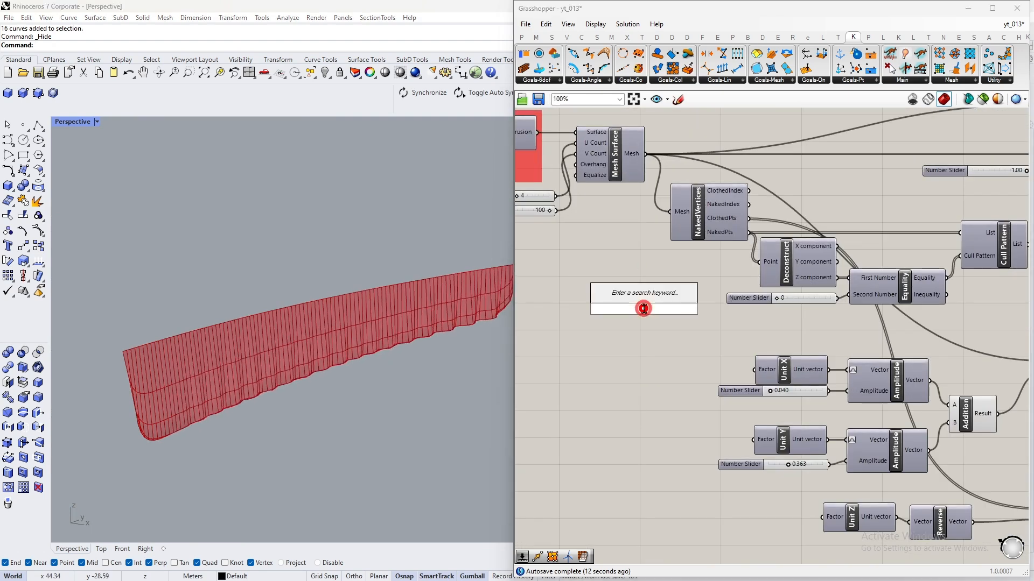
{"action": "type", "text": "decon"}
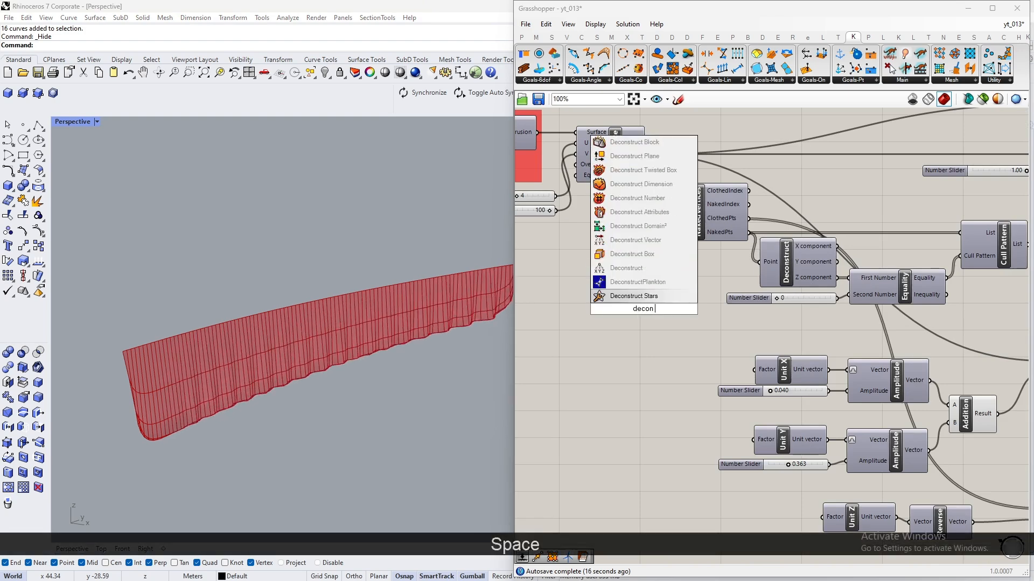
{"action": "type", "text": " mes"}
{"action": "left_click", "coordinate": [655, 295]}
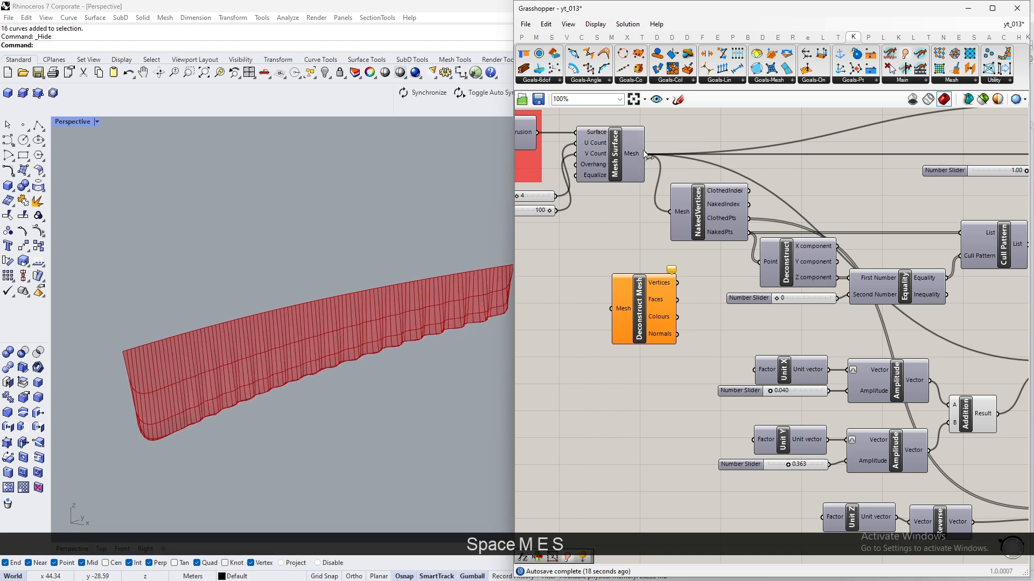
{"action": "left_click_drag", "start_coordinate": [645, 155], "coordinate": [599, 399]}
- Connect Deconstruct Mesh's Vertices output to Load's Point input, replacing the existing connection
{"action": "scroll", "coordinate": [638, 244], "scroll_direction": "down", "scroll_amount": 5}
{"action": "scroll", "coordinate": [766, 369], "scroll_direction": "up", "scroll_amount": 6}
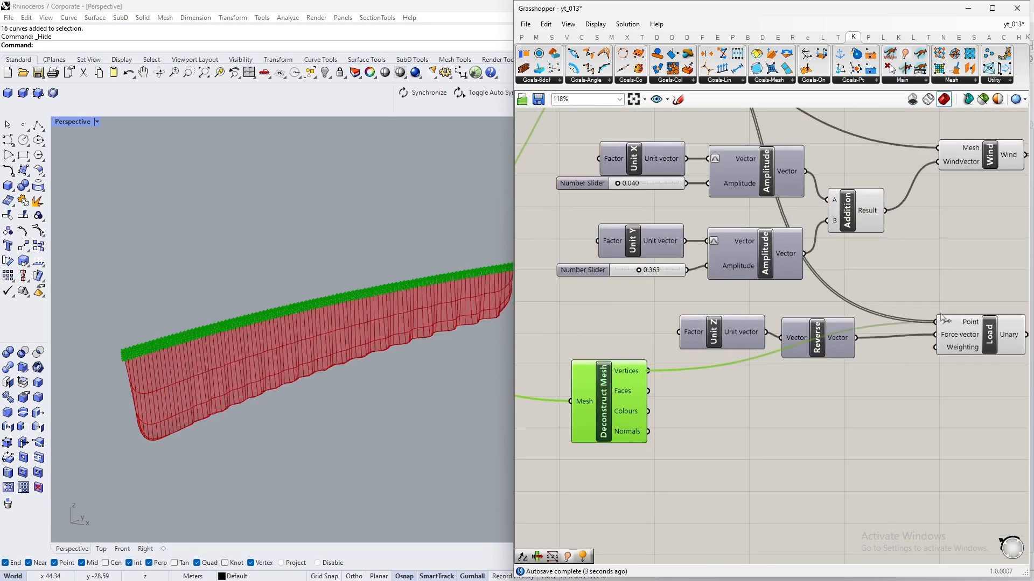
{"action": "left_click_drag", "start_coordinate": [943, 320], "coordinate": [937, 322]}
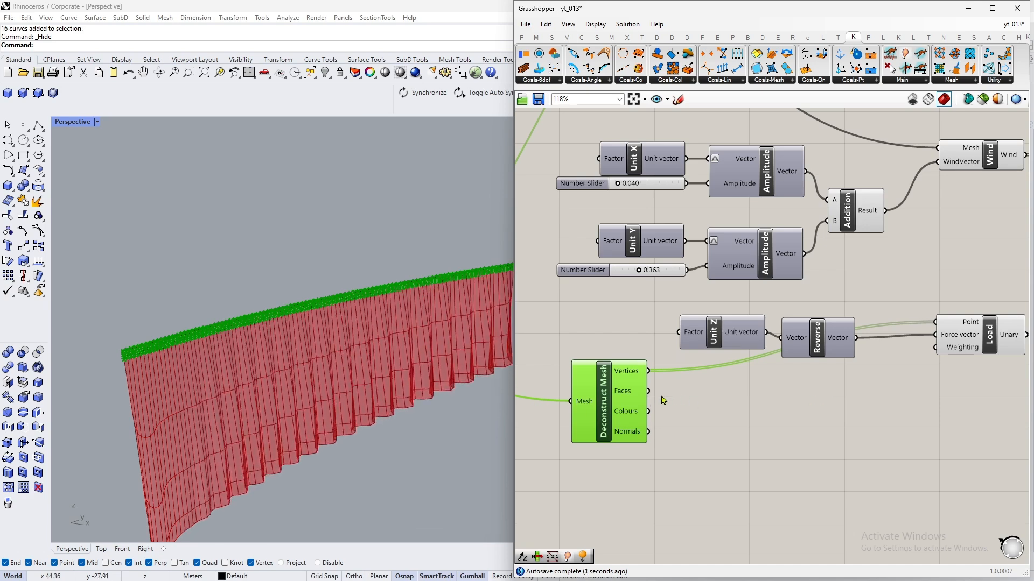
- Rearrange the load branch with Deconstruct Mesh above Unit Z and Reverse, and Load closer to them
{"action": "left_click_drag", "start_coordinate": [619, 409], "coordinate": [620, 361]}
{"action": "left_click_drag", "start_coordinate": [829, 384], "coordinate": [611, 422]}
{"action": "left_click", "coordinate": [808, 387]}
{"action": "left_click_drag", "start_coordinate": [986, 340], "coordinate": [842, 340]}
{"action": "left_click_drag", "start_coordinate": [853, 457], "coordinate": [738, 373]}
- Reset the Kangaroo solver and inspect how the fully loaded strip drapes
{"action": "scroll", "coordinate": [661, 404], "scroll_direction": "down", "scroll_amount": 7}
{"action": "scroll", "coordinate": [806, 273], "scroll_direction": "up", "scroll_amount": 8}
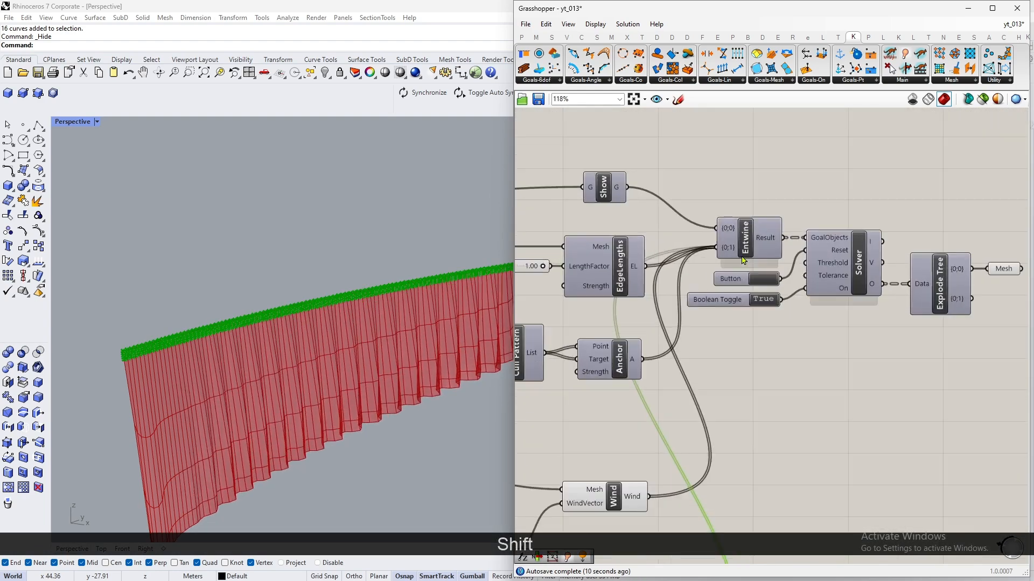
{"action": "left_click", "coordinate": [766, 360]}
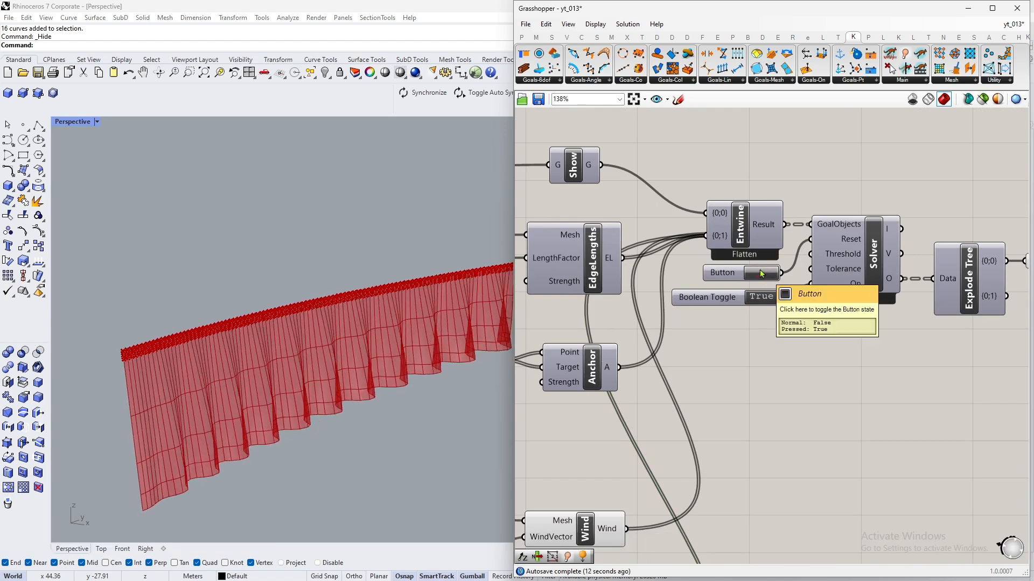
{"action": "scroll", "coordinate": [288, 374], "scroll_direction": "up", "scroll_amount": 5}
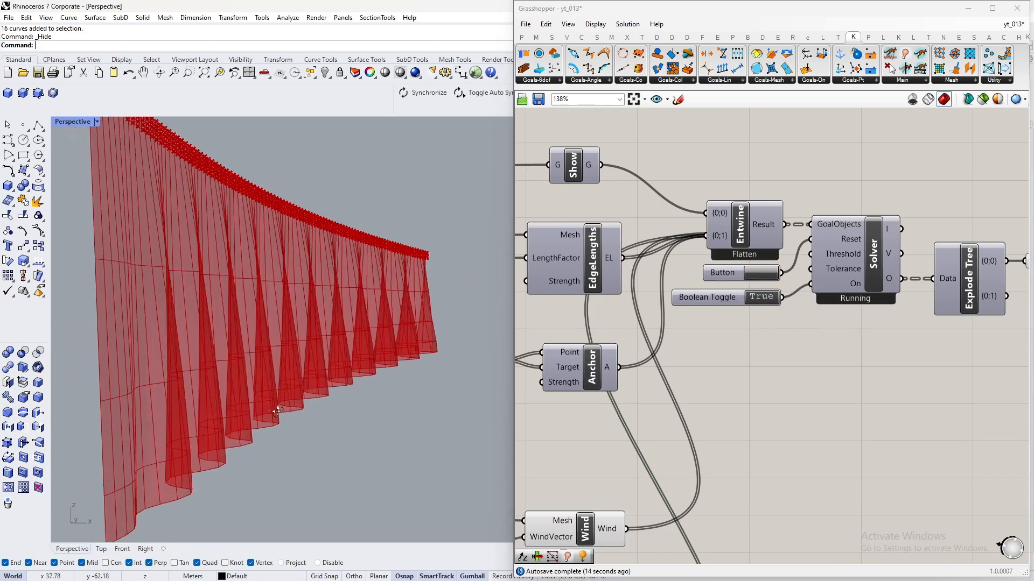
{"action": "scroll", "coordinate": [841, 325], "scroll_direction": "down", "scroll_amount": 2}
{"action": "scroll", "coordinate": [857, 329], "scroll_direction": "down", "scroll_amount": 4}
{"action": "scroll", "coordinate": [679, 498], "scroll_direction": "up", "scroll_amount": 4}
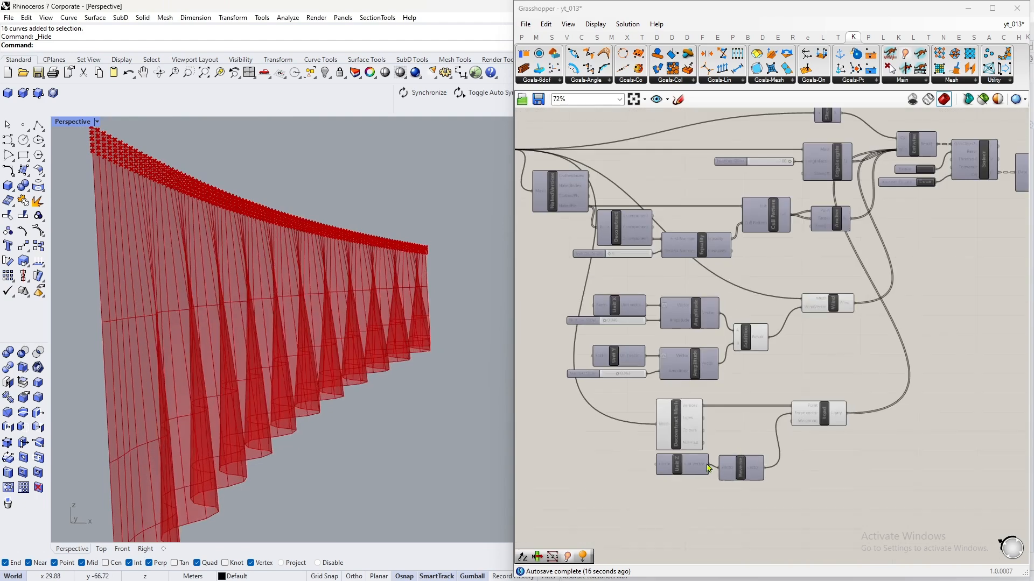
- Add a 0.5 number slider below Unit Z, connect it to Load's Weighting input and set it to 0.3
{"action": "left_click_drag", "start_coordinate": [666, 472], "coordinate": [667, 477]}
{"action": "left_click", "coordinate": [839, 425]}
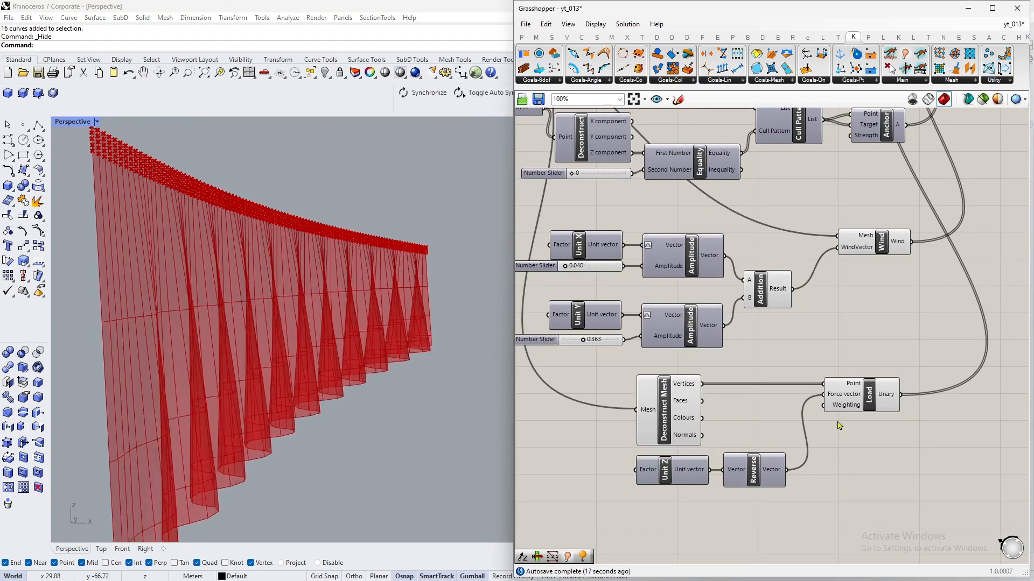
{"action": "double_click", "coordinate": [682, 499]}
{"action": "type", "text": ".5"}
{"action": "key", "text": "Return"}
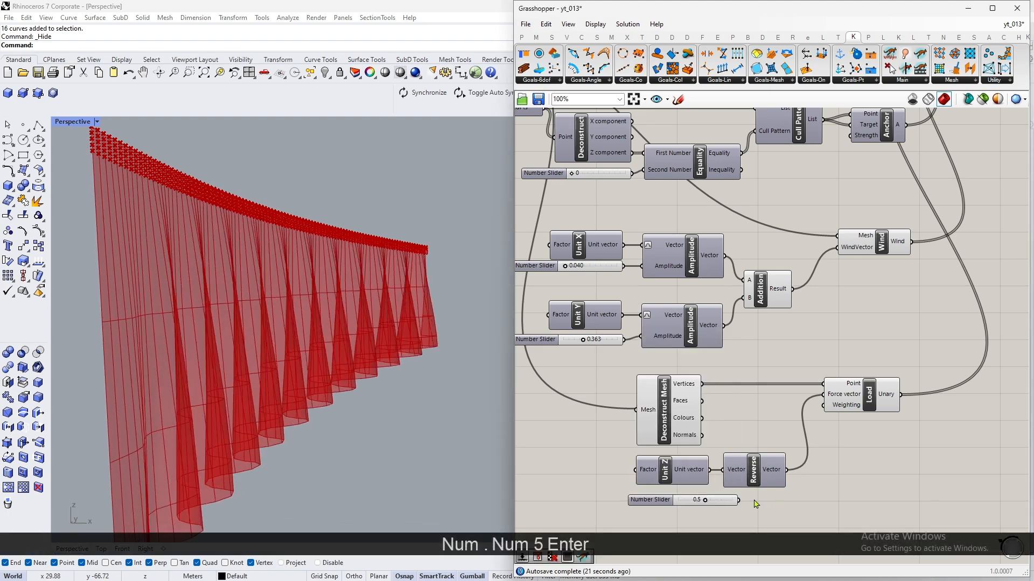
{"action": "left_click_drag", "start_coordinate": [738, 500], "coordinate": [822, 405]}
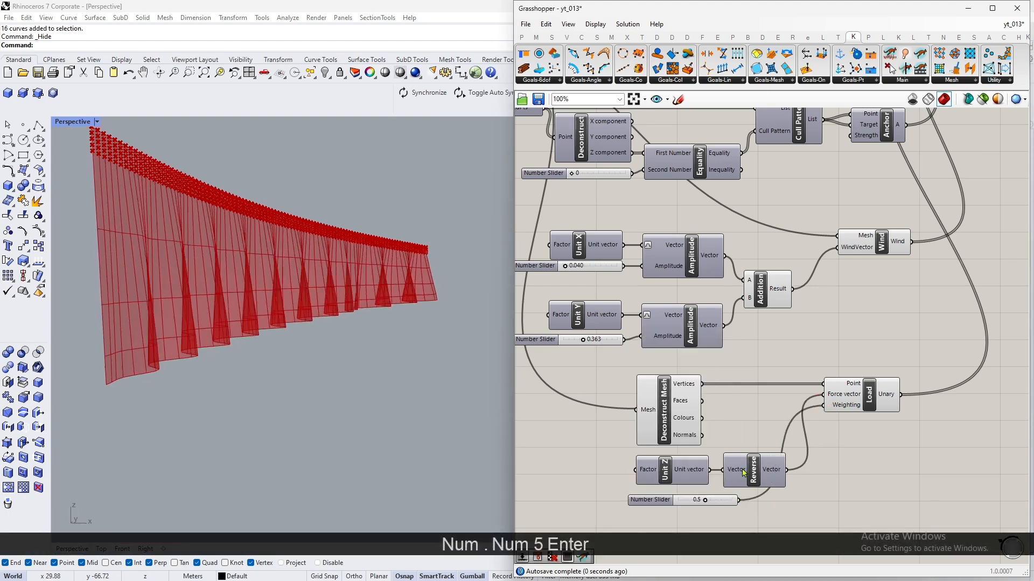
{"action": "left_click_drag", "start_coordinate": [721, 506], "coordinate": [773, 503]}
{"action": "scroll", "coordinate": [754, 500], "scroll_direction": "up", "scroll_amount": 4}
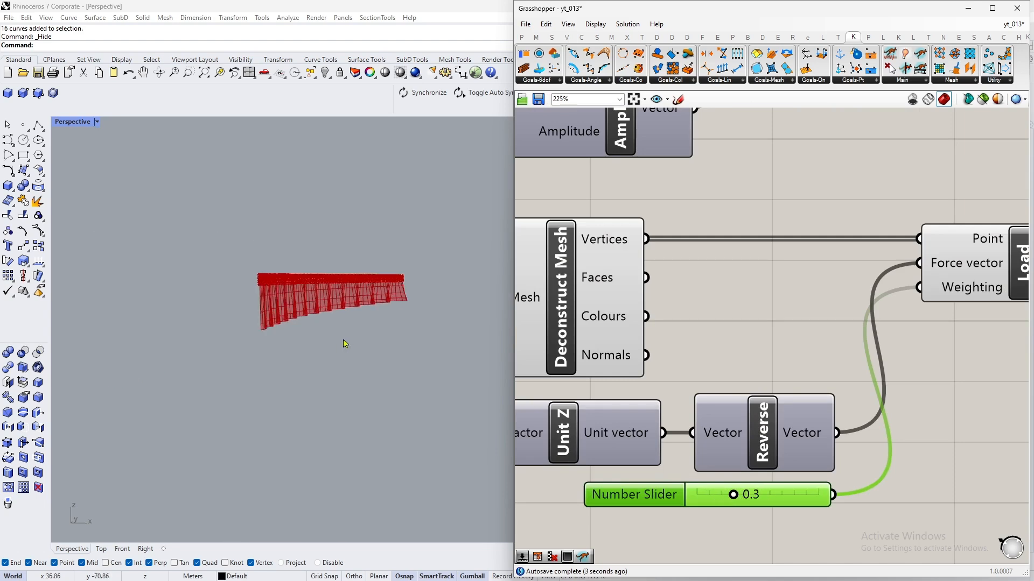
- Disable the preview of the Deconstruct Mesh and Load components
{"action": "left_click", "coordinate": [840, 318]}
{"action": "scroll", "coordinate": [841, 315], "scroll_direction": "down", "scroll_amount": 4}
{"action": "left_click_drag", "start_coordinate": [906, 417], "coordinate": [596, 281]}
{"action": "middle_click", "coordinate": [672, 307]}
{"action": "left_click", "coordinate": [701, 276]}
{"action": "left_click", "coordinate": [928, 224]}
{"action": "scroll", "coordinate": [774, 372], "scroll_direction": "down", "scroll_amount": 6}
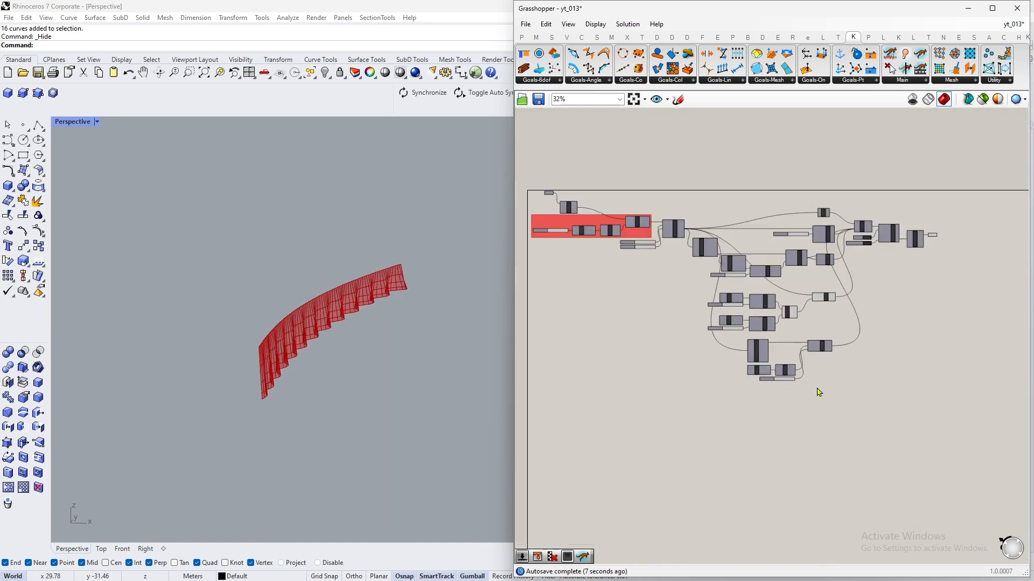
- Disable the preview of the Wind and Addition components
{"action": "scroll", "coordinate": [817, 393], "scroll_direction": "down", "scroll_amount": 1}
{"action": "left_click_drag", "start_coordinate": [829, 398], "coordinate": [703, 201]}
{"action": "middle_click", "coordinate": [718, 194]}
{"action": "left_click", "coordinate": [748, 153]}
{"action": "left_click", "coordinate": [885, 163]}
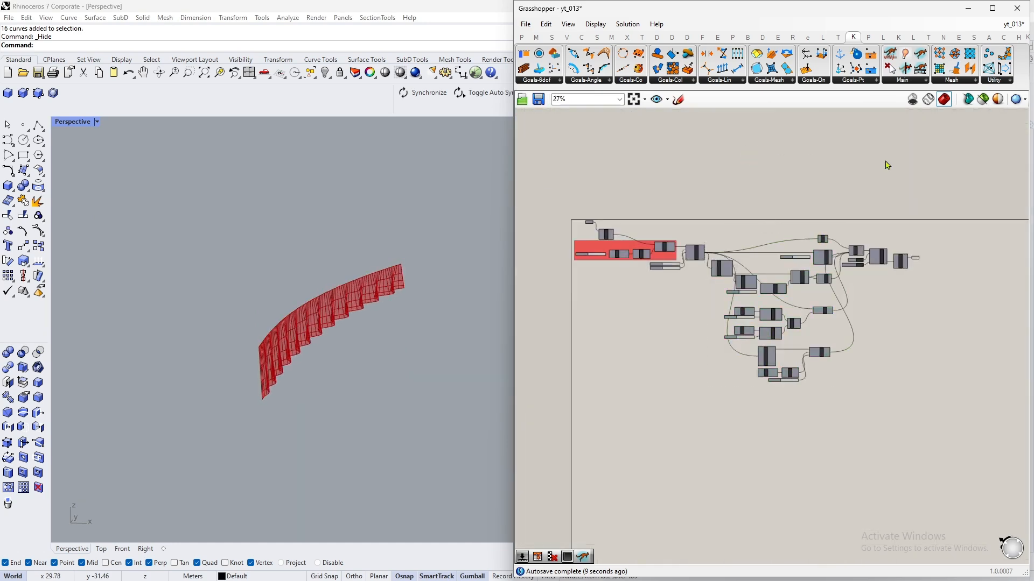
- Connect the Curve parameter directly to Extrude's Base input and delete the List Item component to simulate all curves
{"action": "scroll", "coordinate": [323, 330], "scroll_direction": "up", "scroll_amount": 4}
{"action": "right_click_drag", "start_coordinate": [323, 330], "coordinate": [344, 347]}
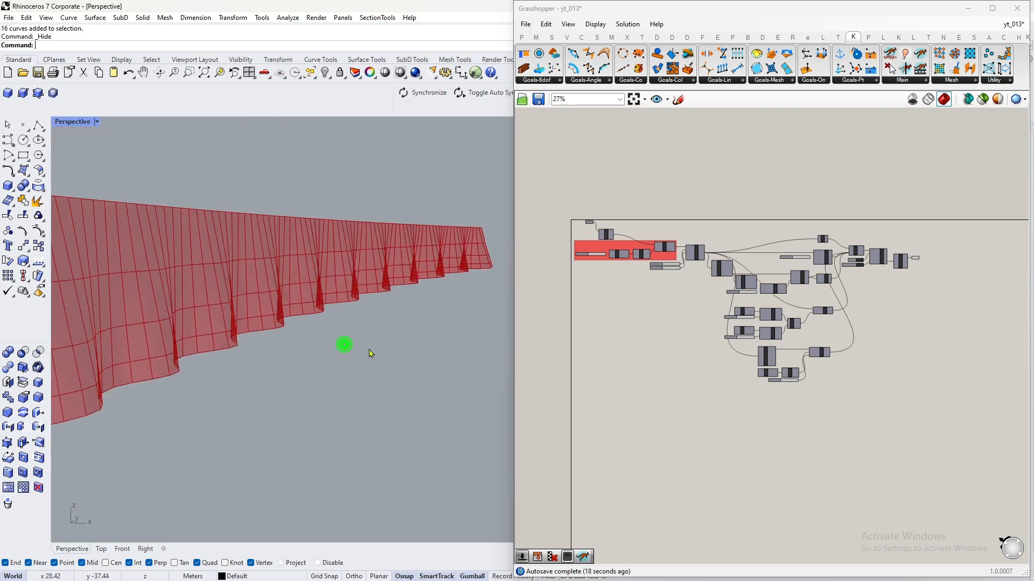
{"action": "scroll", "coordinate": [724, 377], "scroll_direction": "up", "scroll_amount": 8}
{"action": "right_click_drag", "start_coordinate": [608, 234], "coordinate": [659, 327]}
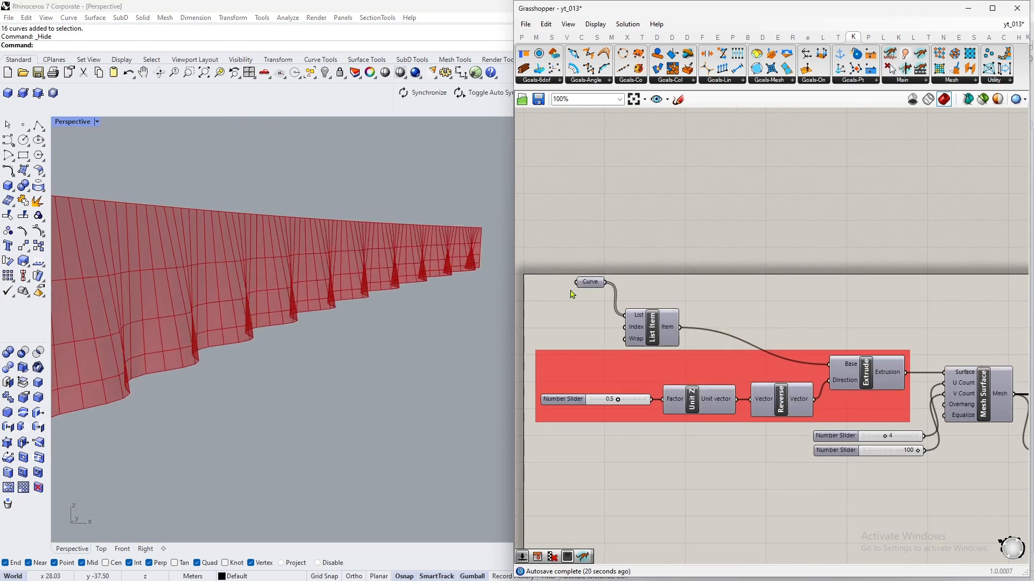
{"action": "scroll", "coordinate": [570, 291], "scroll_direction": "down", "scroll_amount": 7}
{"action": "scroll", "coordinate": [572, 294], "scroll_direction": "up", "scroll_amount": 6}
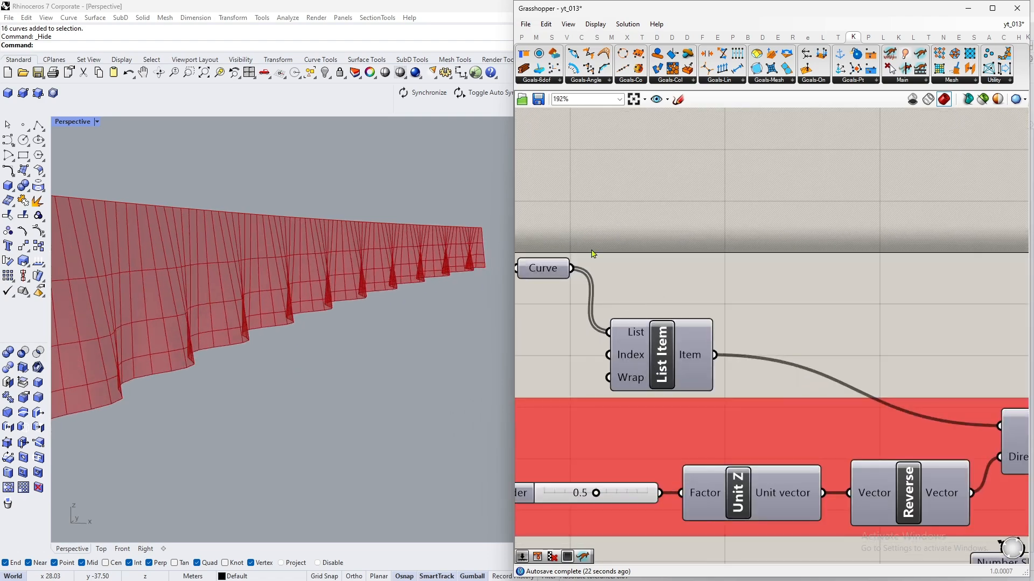
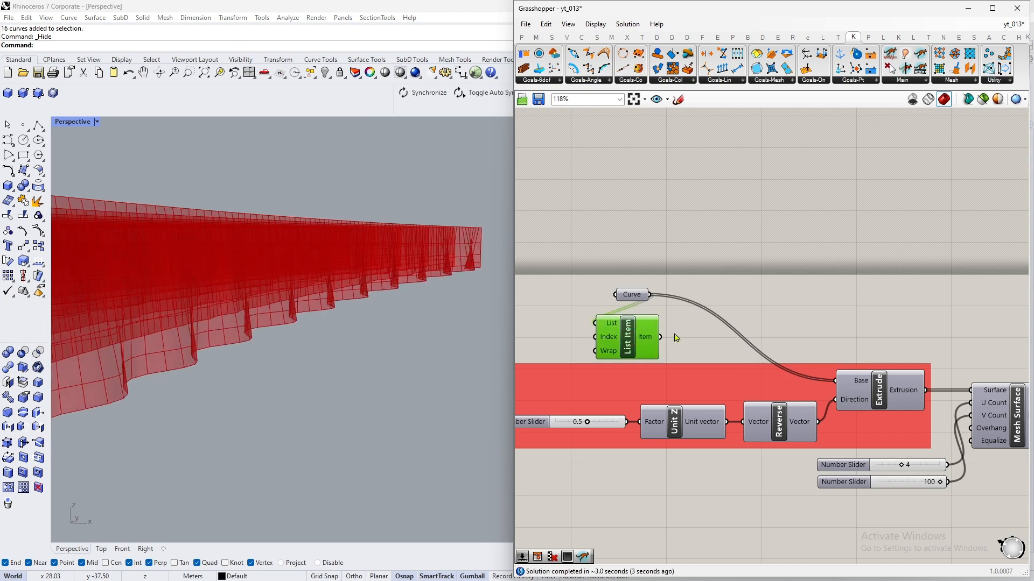
{"action": "key", "text": "Delete"}
{"action": "right_click_drag", "start_coordinate": [329, 307], "coordinate": [347, 279]}
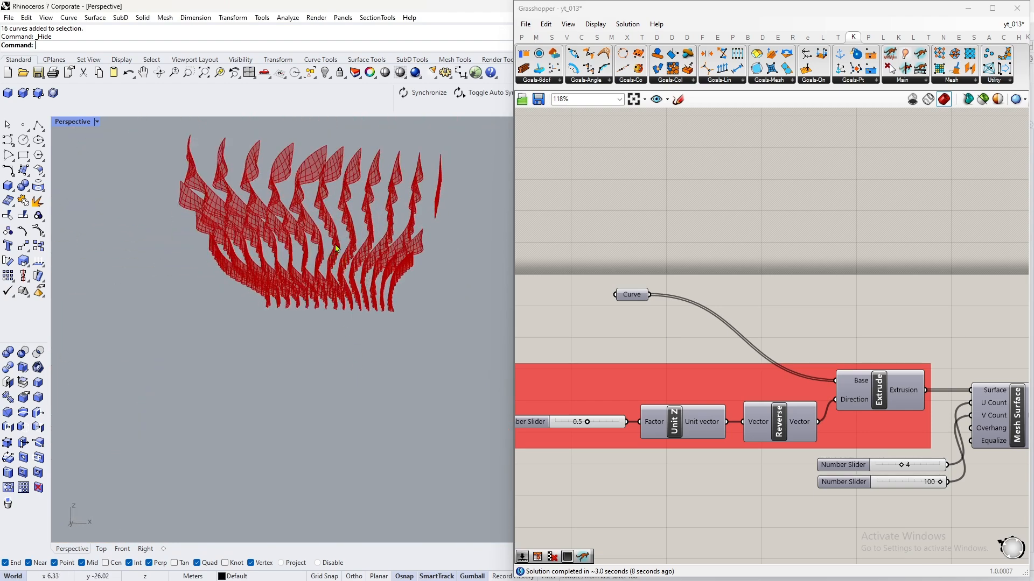
- Add a Custom Preview component after the final Mesh parameter and connect the mesh to its Geometry input
{"action": "scroll", "coordinate": [751, 327], "scroll_direction": "down", "scroll_amount": 10}
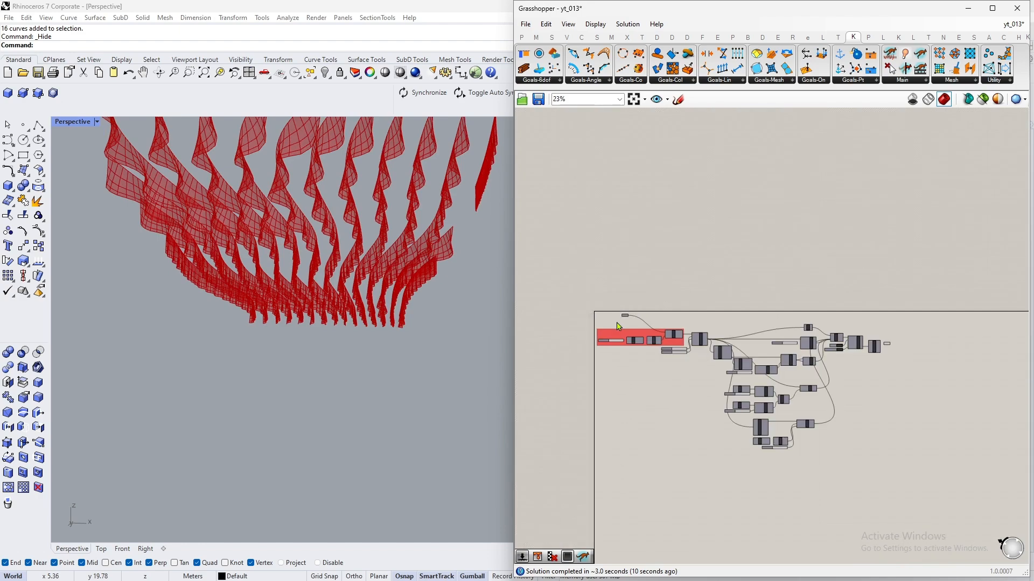
{"action": "scroll", "coordinate": [751, 327], "scroll_direction": "up", "scroll_amount": 10}
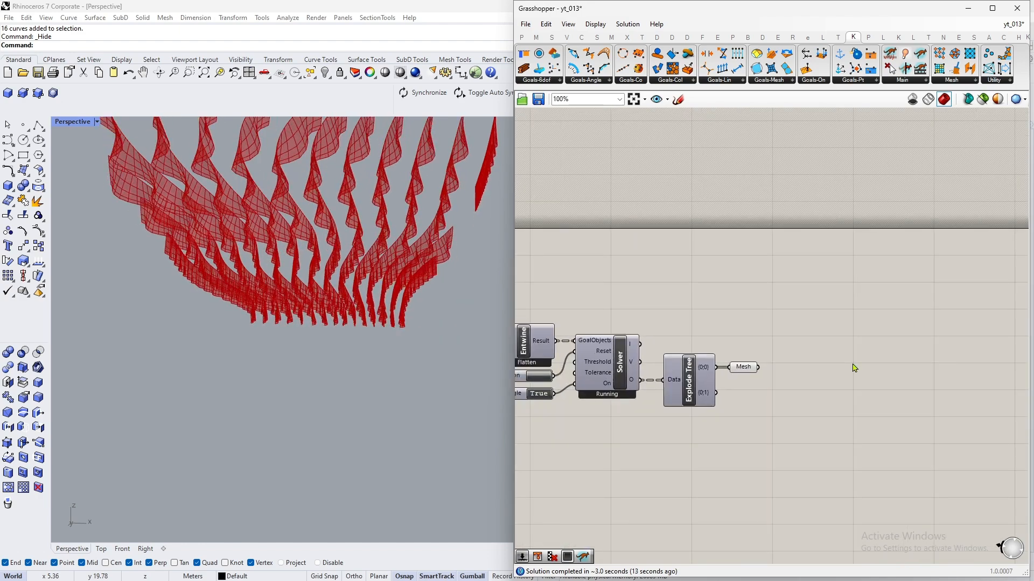
{"action": "scroll", "coordinate": [817, 364], "scroll_direction": "up", "scroll_amount": 4}
{"action": "double_click", "coordinate": [840, 404]}
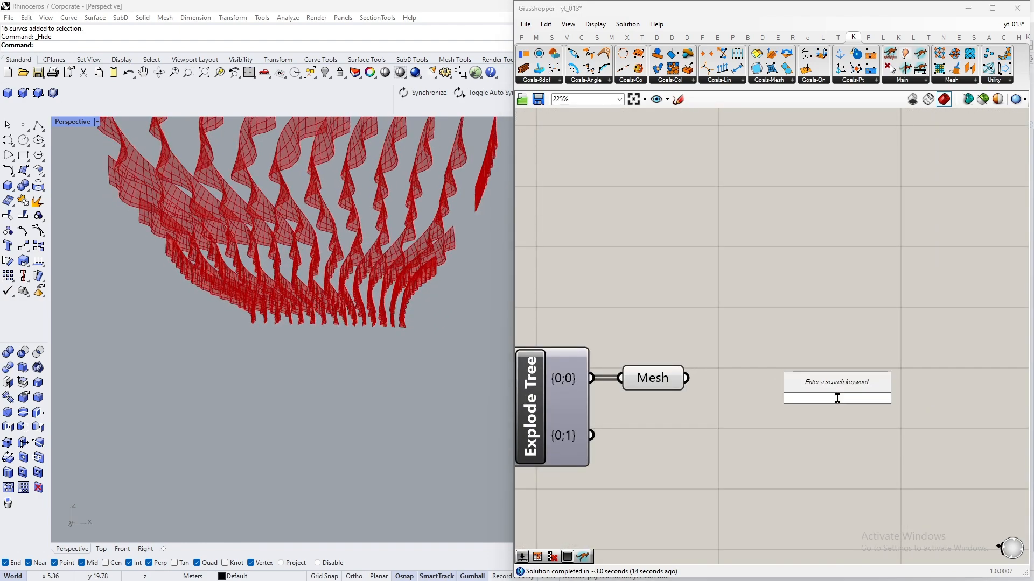
{"action": "type", "text": "custom"}
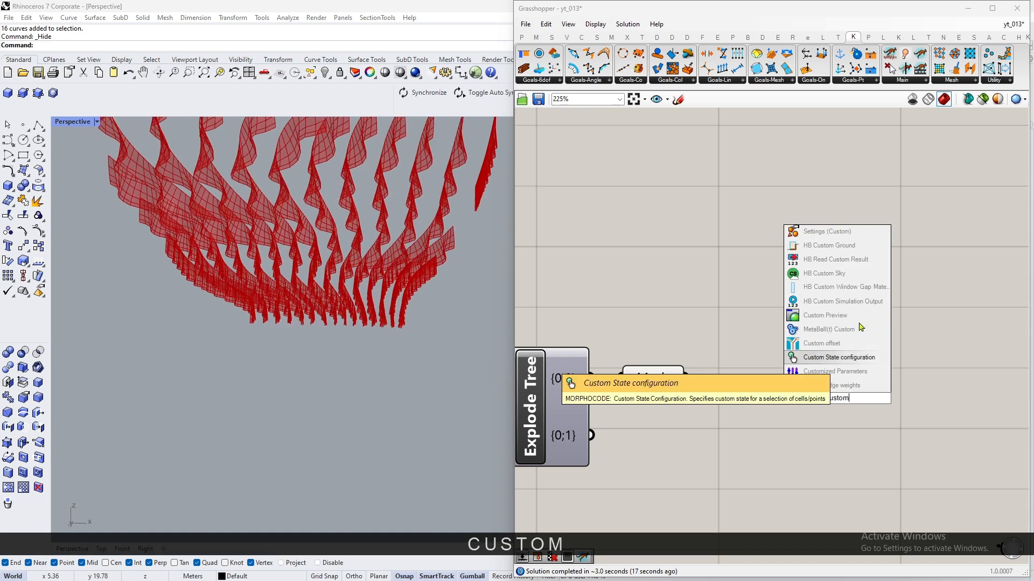
{"action": "left_click", "coordinate": [840, 329]}
{"action": "left_click_drag", "start_coordinate": [687, 378], "coordinate": [783, 364]}
{"action": "left_click_drag", "start_coordinate": [818, 410], "coordinate": [937, 440]}
- Add a white Colour Swatch, connect it to Custom Preview's Material input and place it below the Mesh parameter
{"action": "scroll", "coordinate": [740, 349], "scroll_direction": "down", "scroll_amount": 3}
{"action": "scroll", "coordinate": [762, 437], "scroll_direction": "up", "scroll_amount": 2}
{"action": "double_click", "coordinate": [721, 443]}
{"action": "type", "text": "swat"}
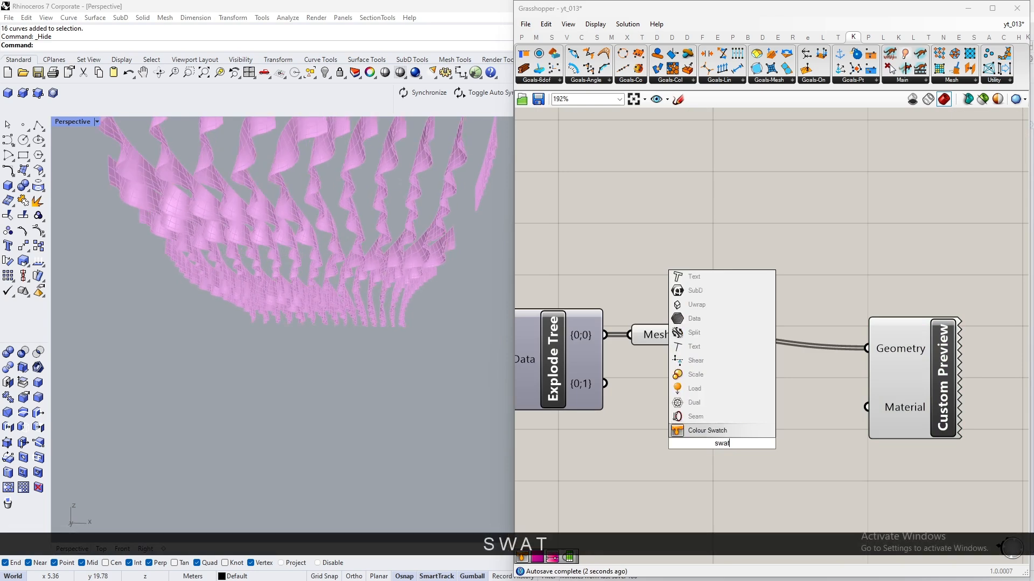
{"action": "left_click", "coordinate": [709, 429]}
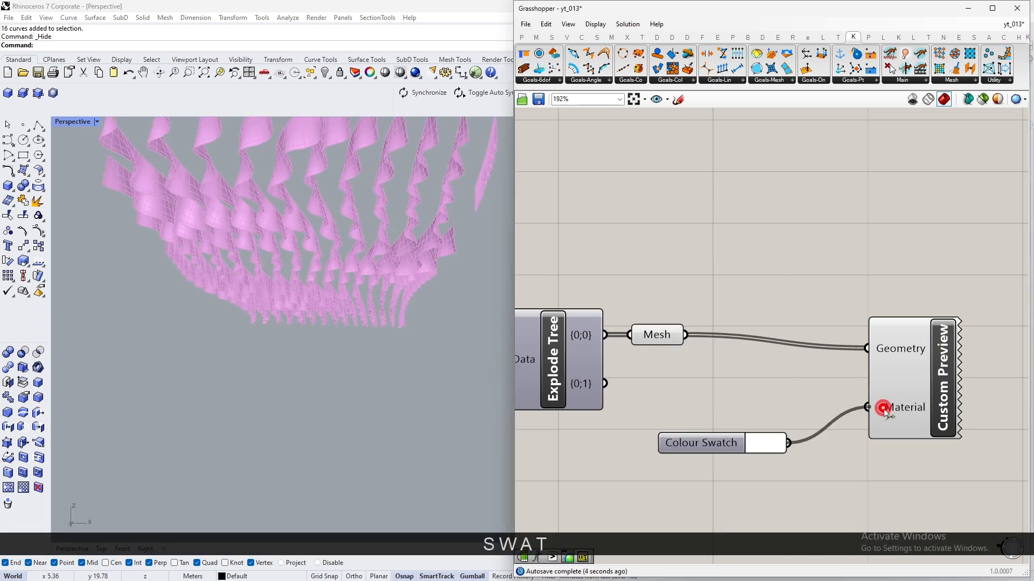
{"action": "left_click_drag", "start_coordinate": [710, 454], "coordinate": [571, 444]}
- Disable the preview of the final Mesh parameter
{"action": "left_click", "coordinate": [656, 338]}
{"action": "middle_click", "coordinate": [658, 337]}
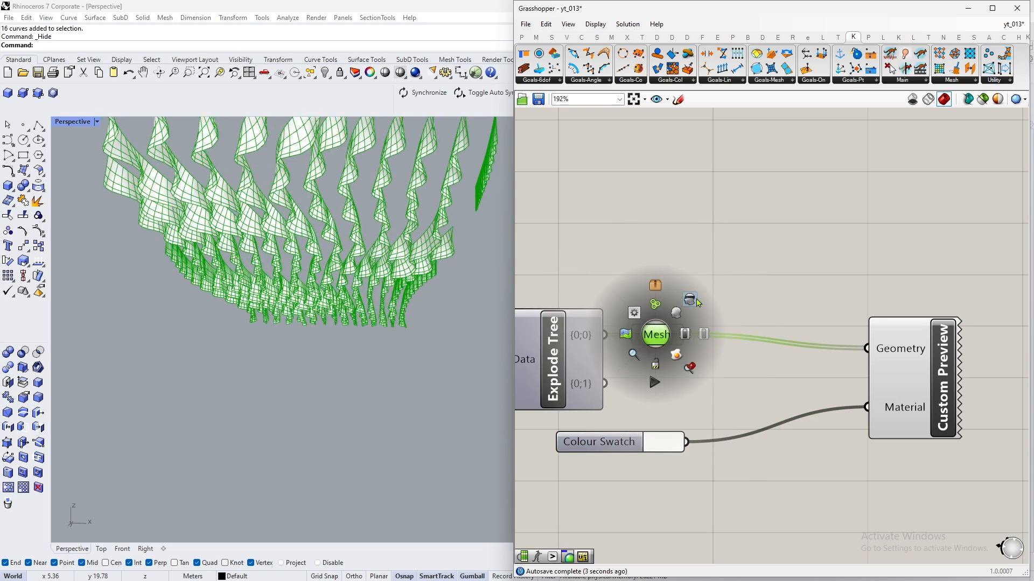
{"action": "left_click", "coordinate": [691, 300]}
- Turn off Preview Mesh Edges for the Grasshopper preview
{"action": "double_click", "coordinate": [733, 395]}
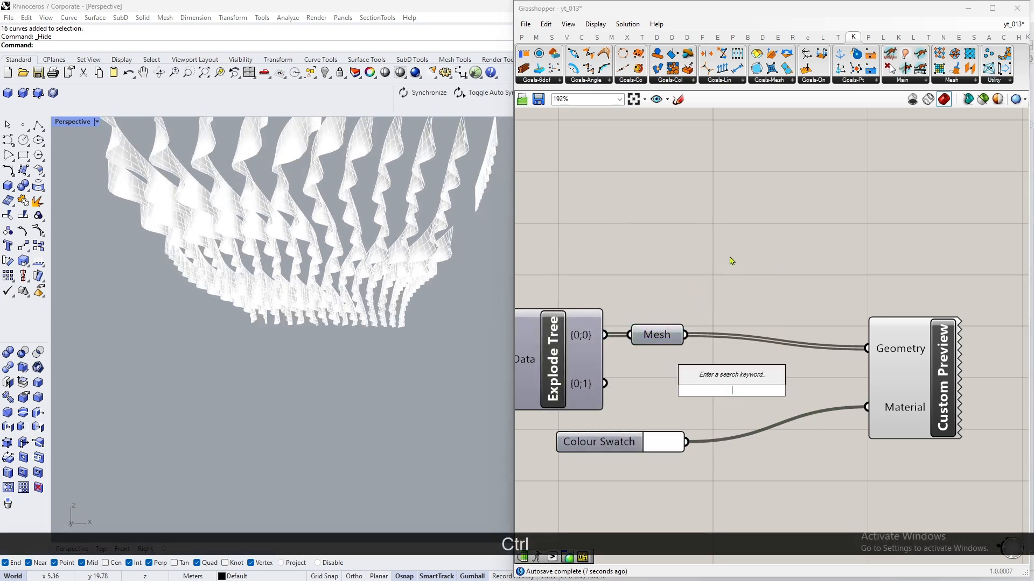
{"action": "left_click", "coordinate": [595, 25]}
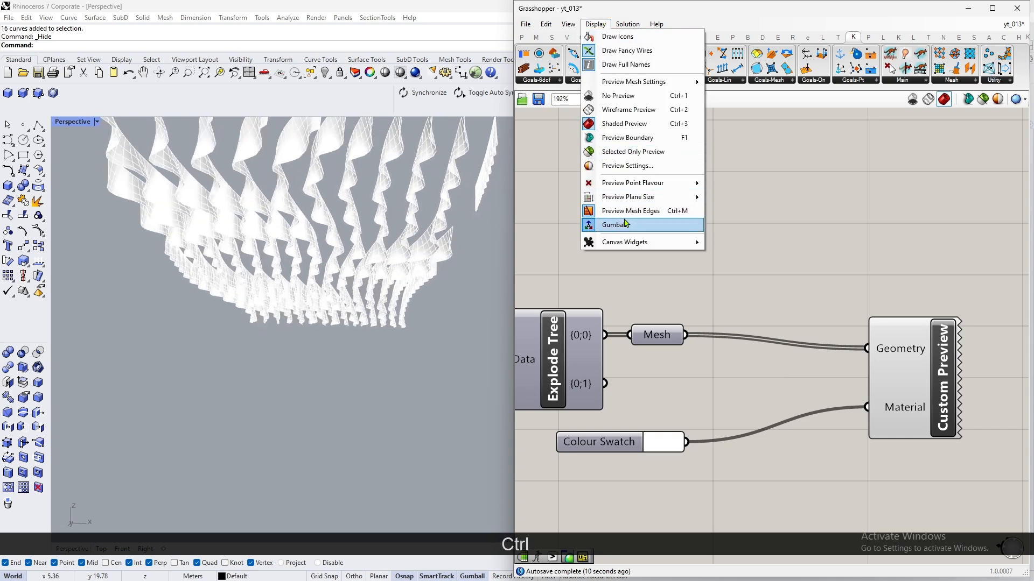
{"action": "left_click", "coordinate": [625, 211]}
- Switch the Rhino Perspective viewport to the Rendered display mode
{"action": "left_click", "coordinate": [370, 340]}
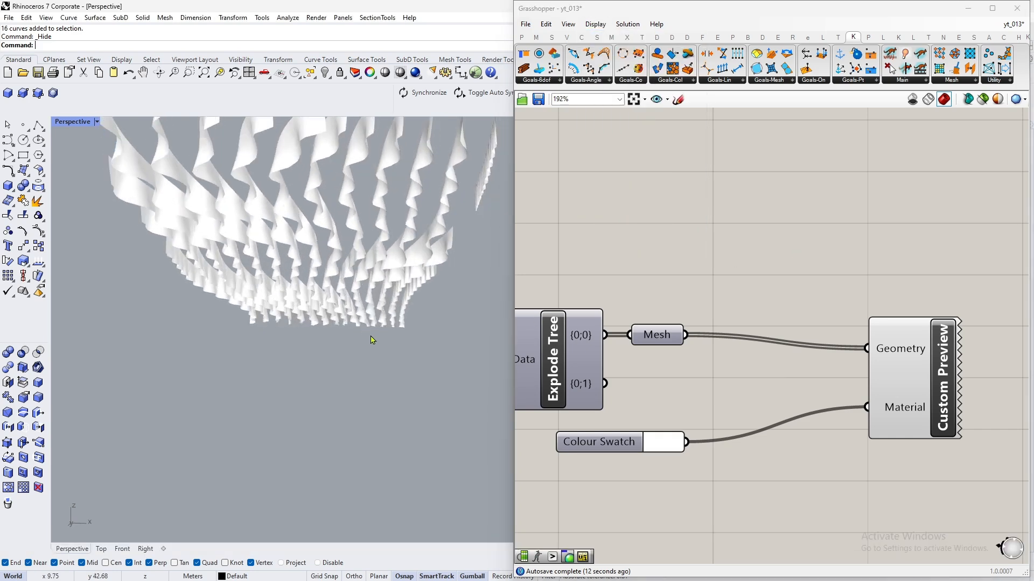
{"action": "left_click", "coordinate": [97, 124]}
{"action": "left_click", "coordinate": [91, 186]}
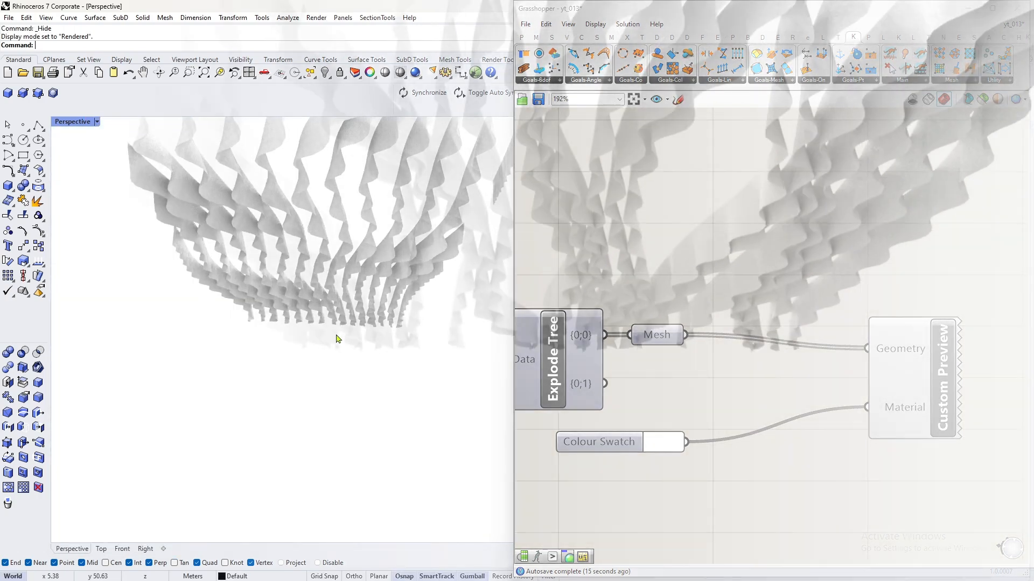